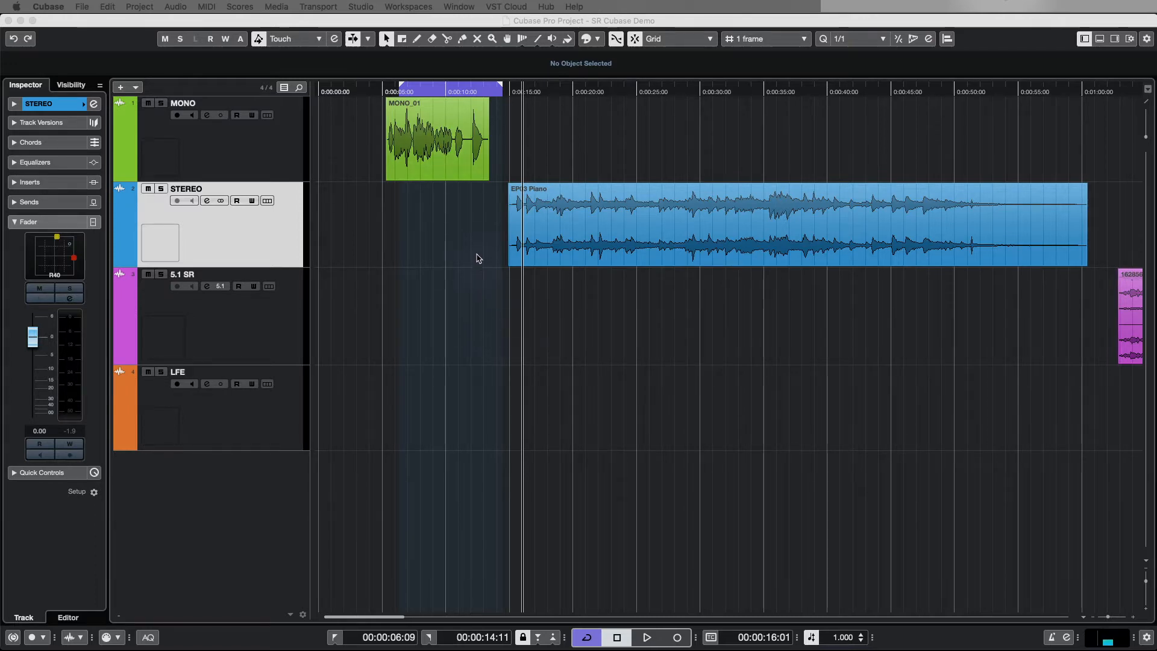
# Return the project cursor to the start of the timeline, with all the audio clips in view.
pyautogui.scroll(-6, 477, 256)
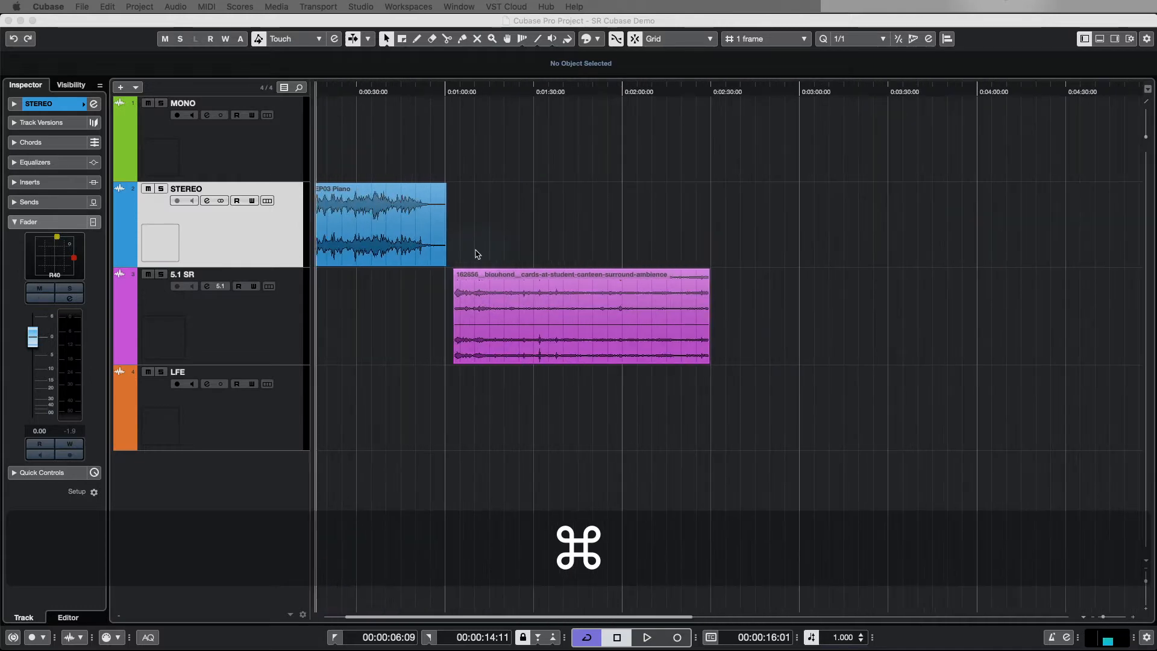
pyautogui.scroll(-3, 472, 253)
pyautogui.click(322, 90)
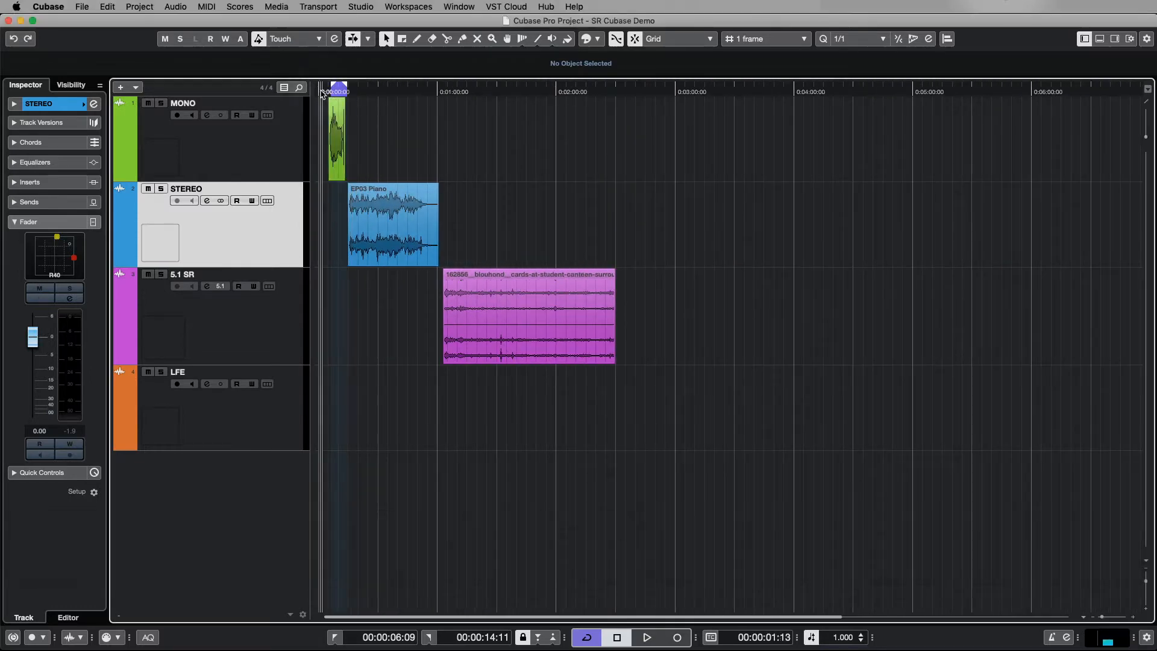
pyautogui.click(317, 133)
pyautogui.scroll(5, 318, 139)
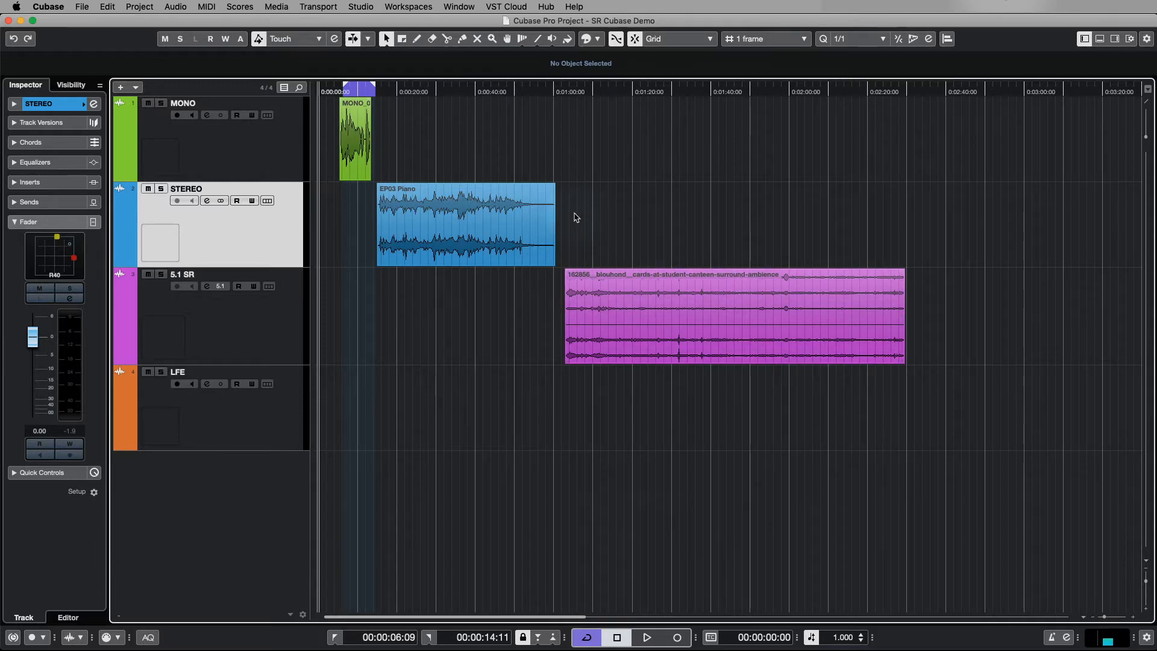
# Show the Control Room beside the project timeline and enable it.
pyautogui.click(362, 7)
pyautogui.click(364, 7)
pyautogui.click(1116, 38)
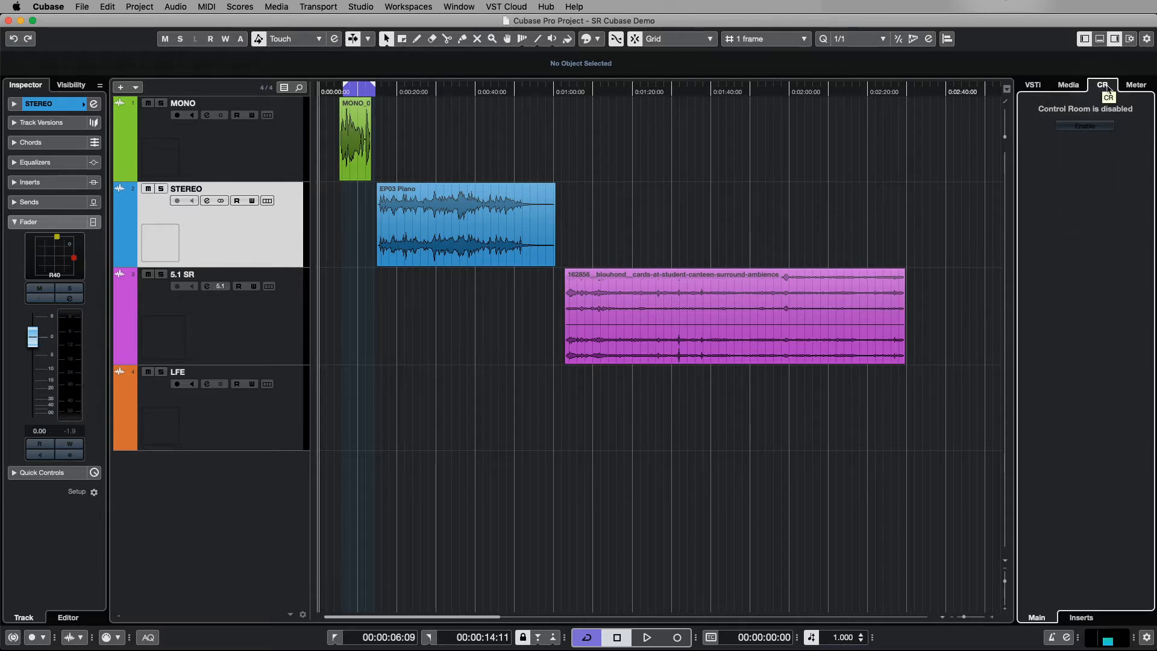
pyautogui.click(1074, 127)
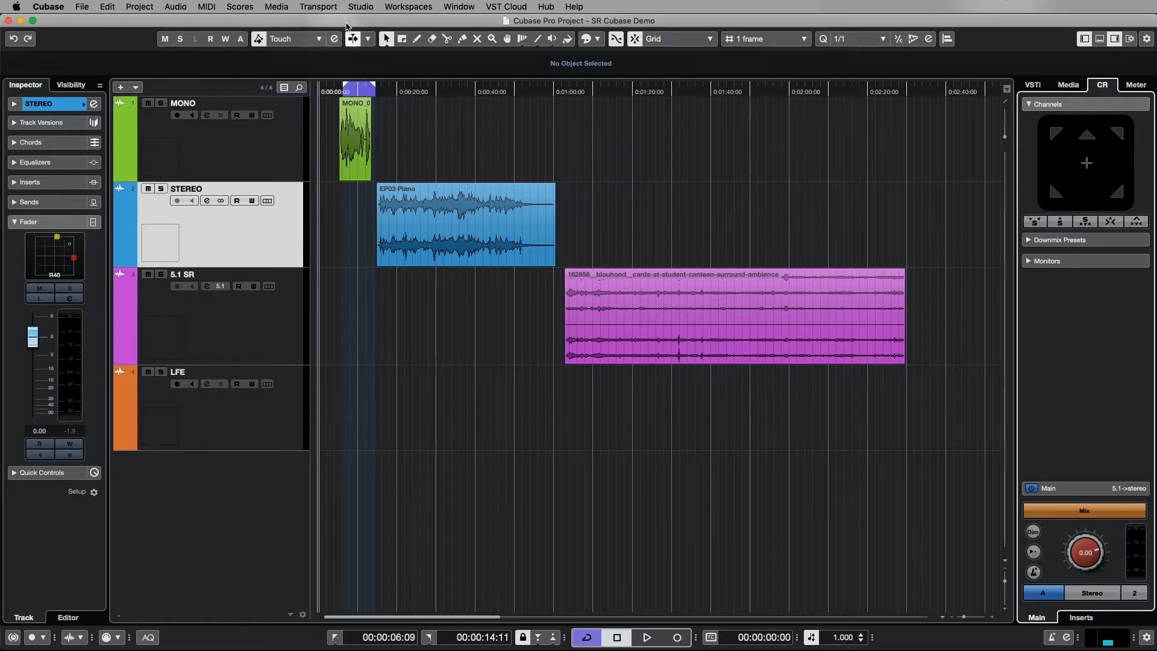
# Open the Control Room page of the Audio Connections window.
pyautogui.click(361, 6)
pyautogui.click(463, 44)
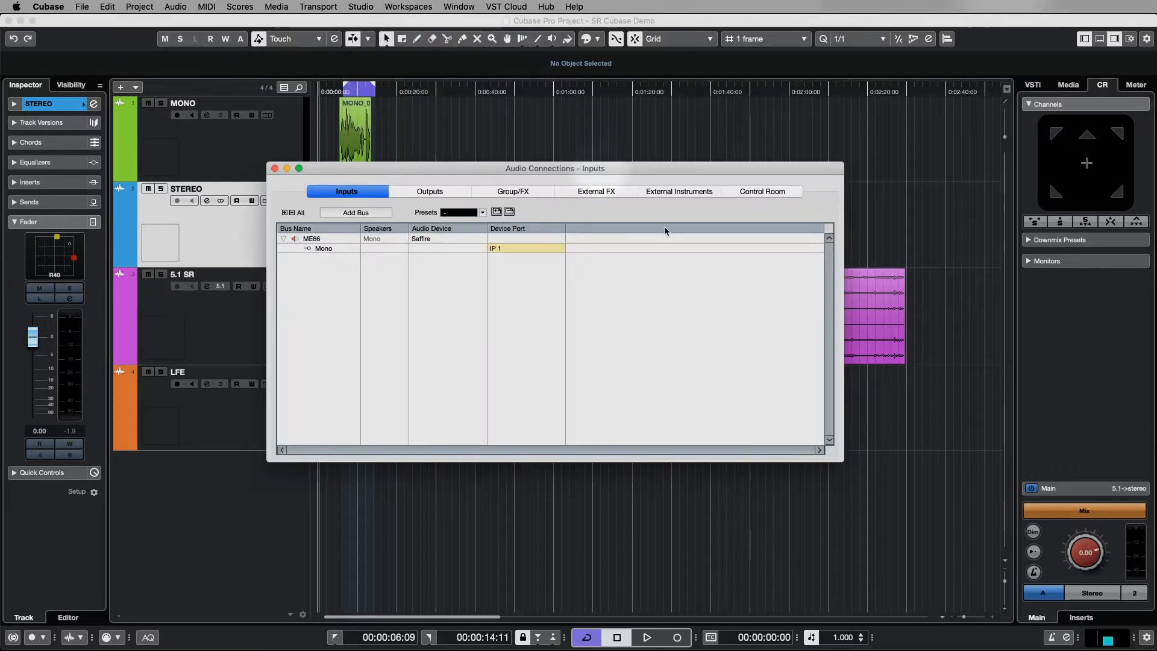
pyautogui.click(763, 191)
# Disable the Control Room in Audio Connections and enable it again.
pyautogui.click(624, 212)
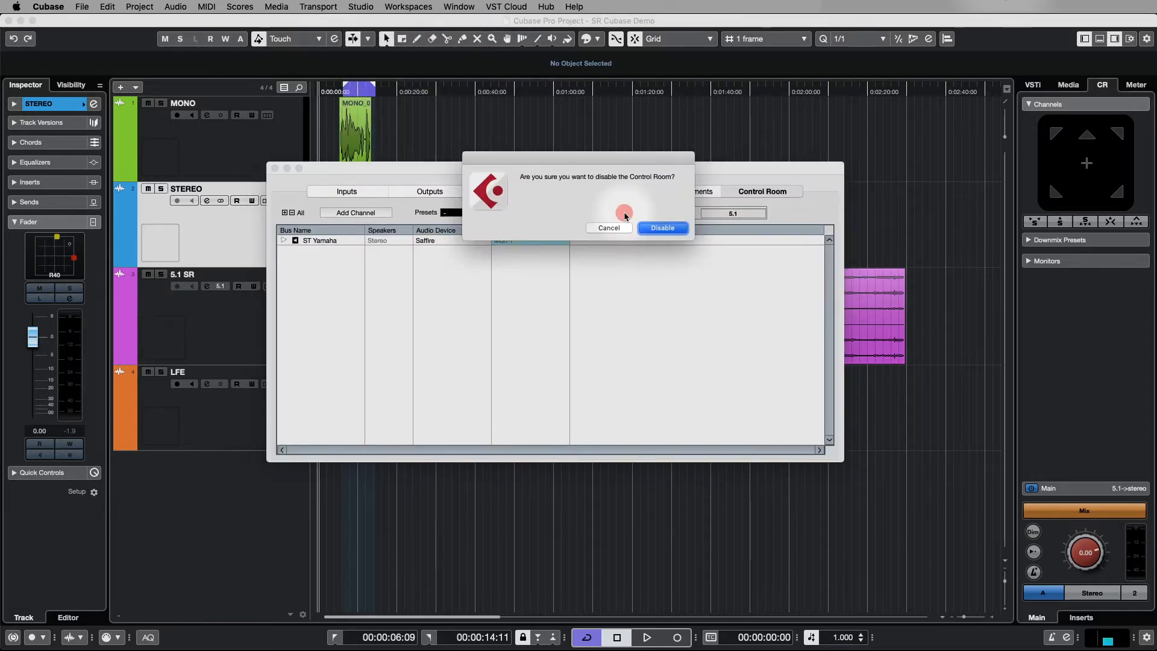
pyautogui.click(661, 227)
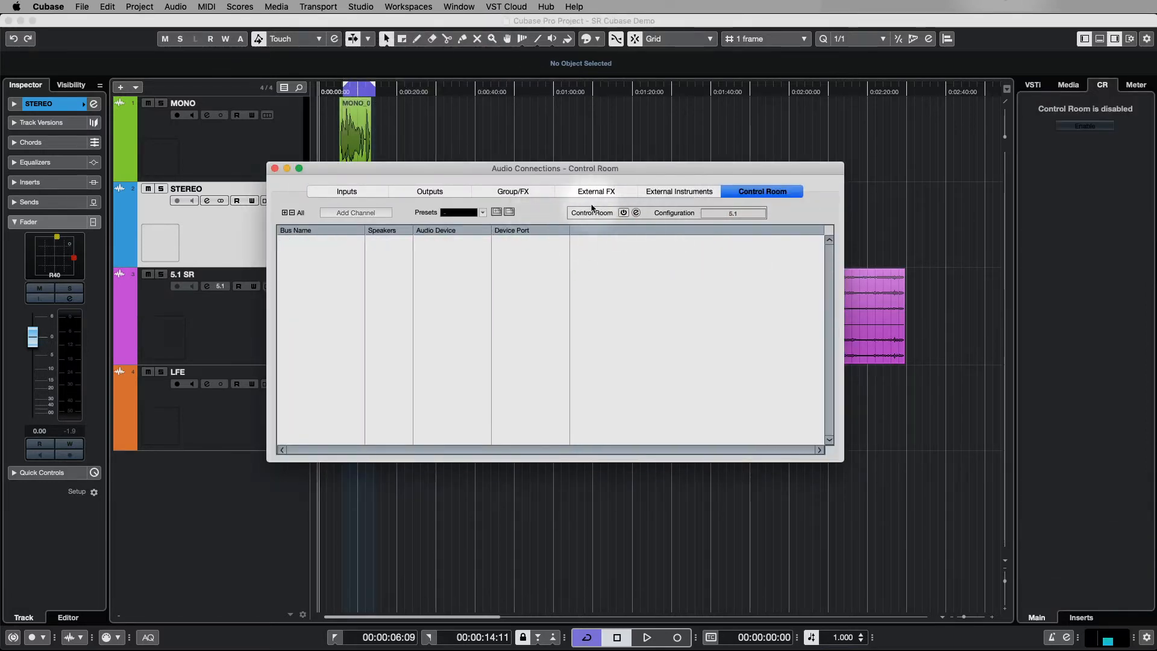
pyautogui.click(624, 212)
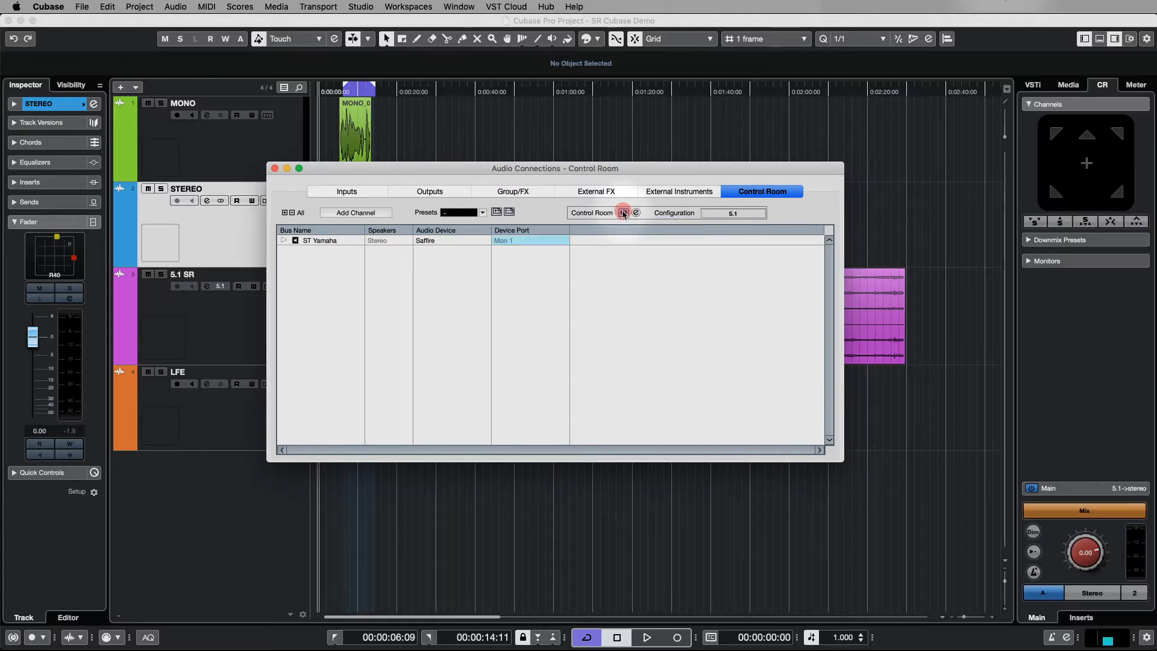
# Open the Control Room mixer in its own window, move it beside Audio Connections, and close it again.
pyautogui.click(636, 212)
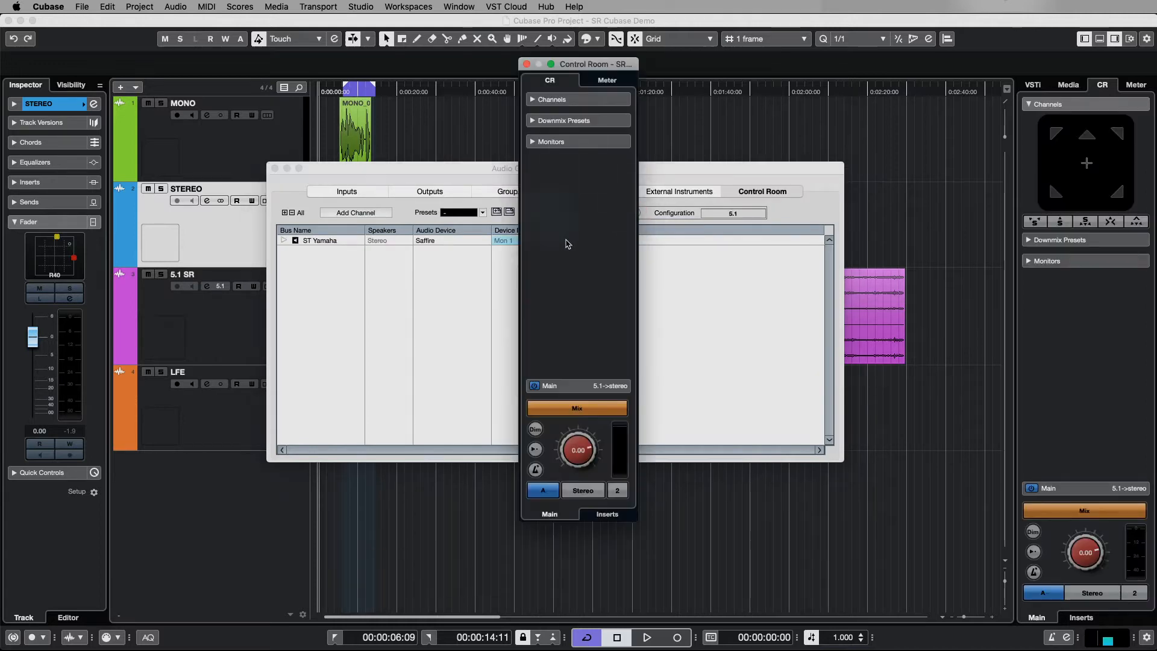
pyautogui.moveTo(572, 68); pyautogui.dragTo(933, 158)
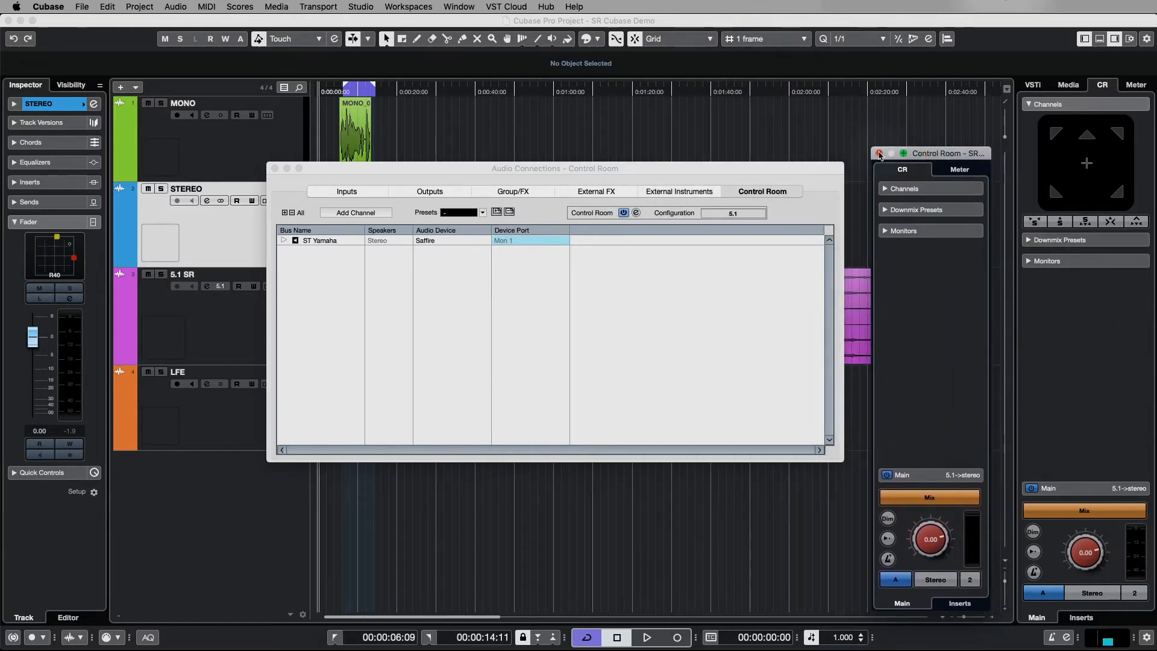
pyautogui.click(879, 154)
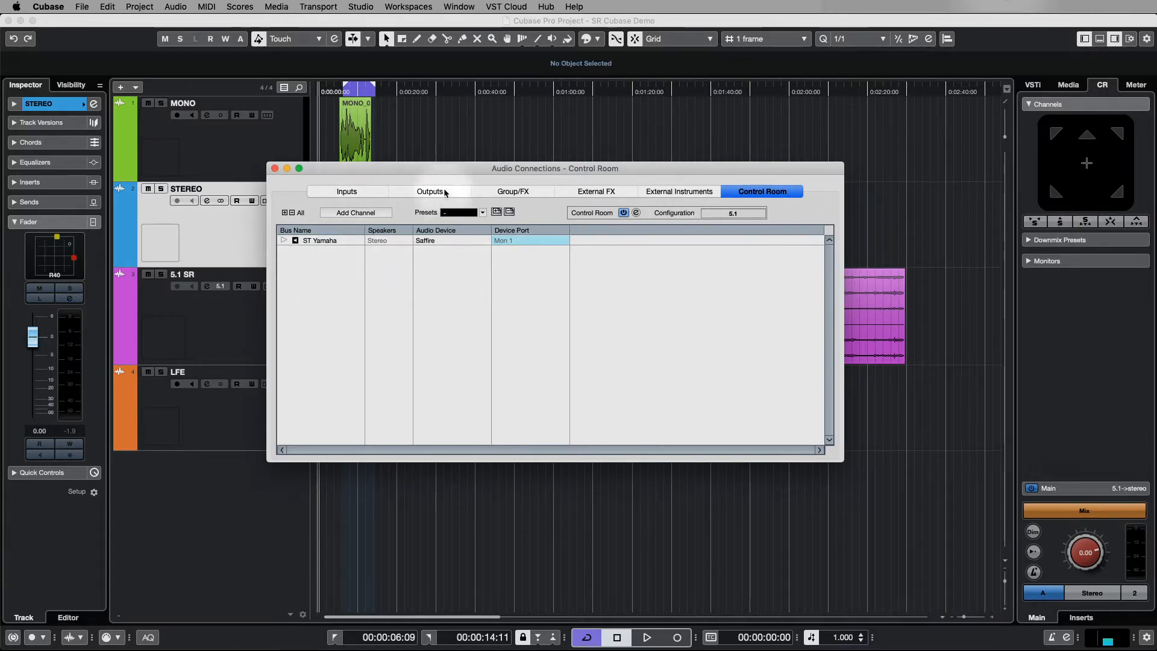
# Expand the ST Yamaha monitor's channels and review which channel types can be added to the Control Room.
pyautogui.click(284, 241)
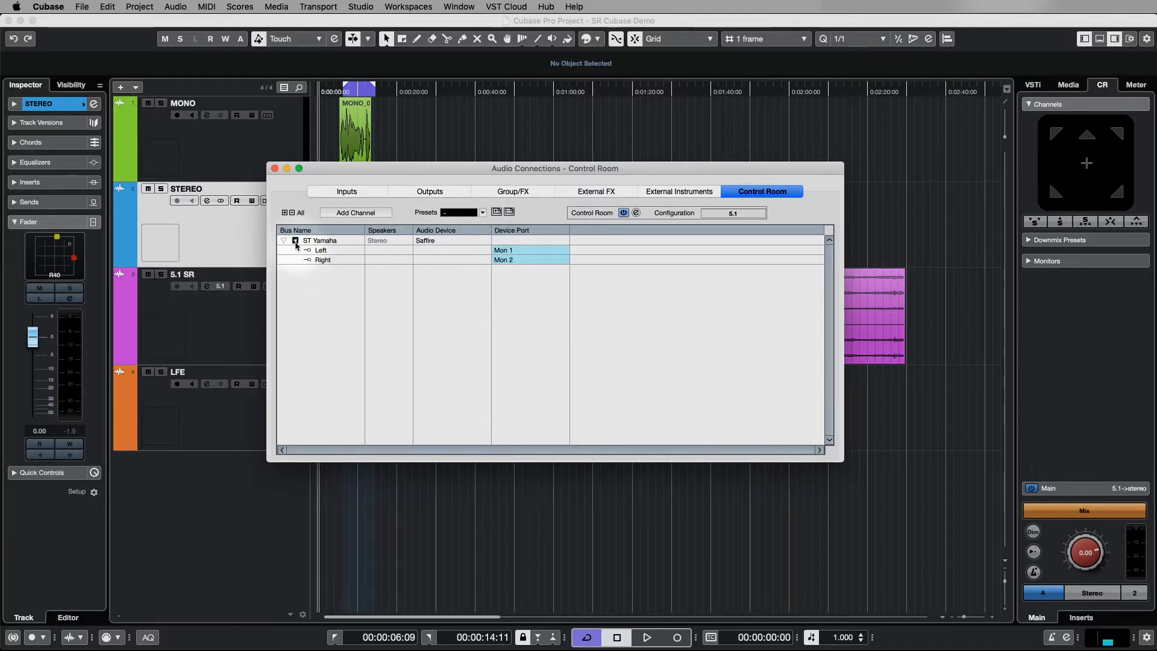
pyautogui.click(354, 213)
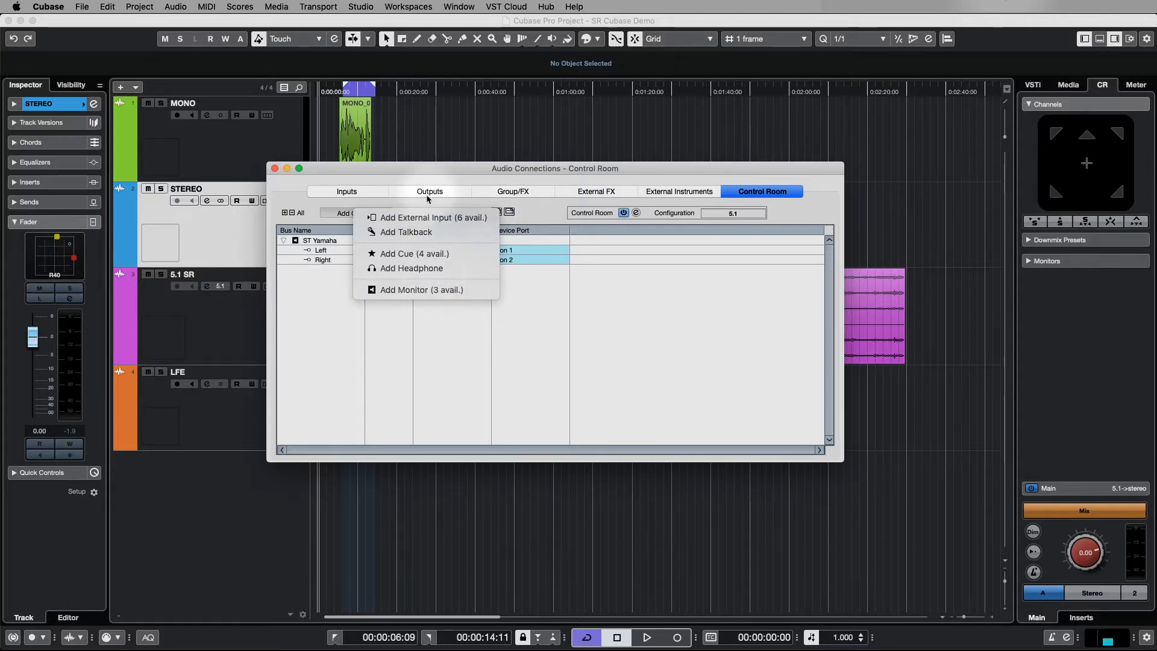
pyautogui.click(444, 326)
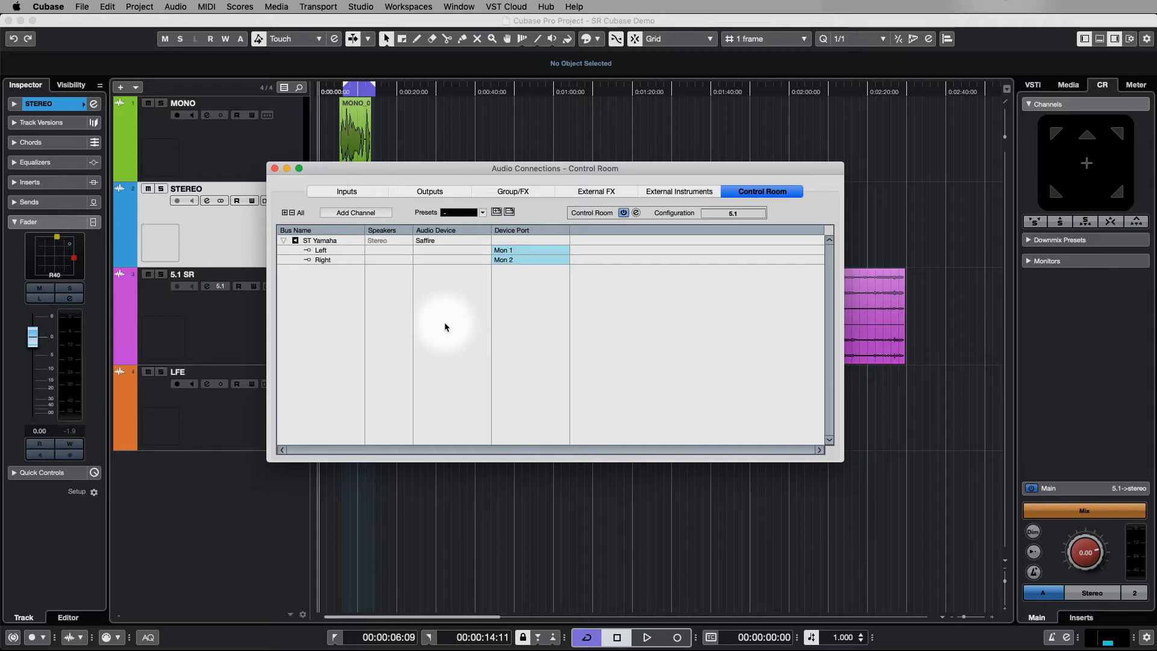
# Remove the ST Yamaha monitor from the Control Room connections.
pyautogui.rightClick(314, 244)
pyautogui.click(398, 361)
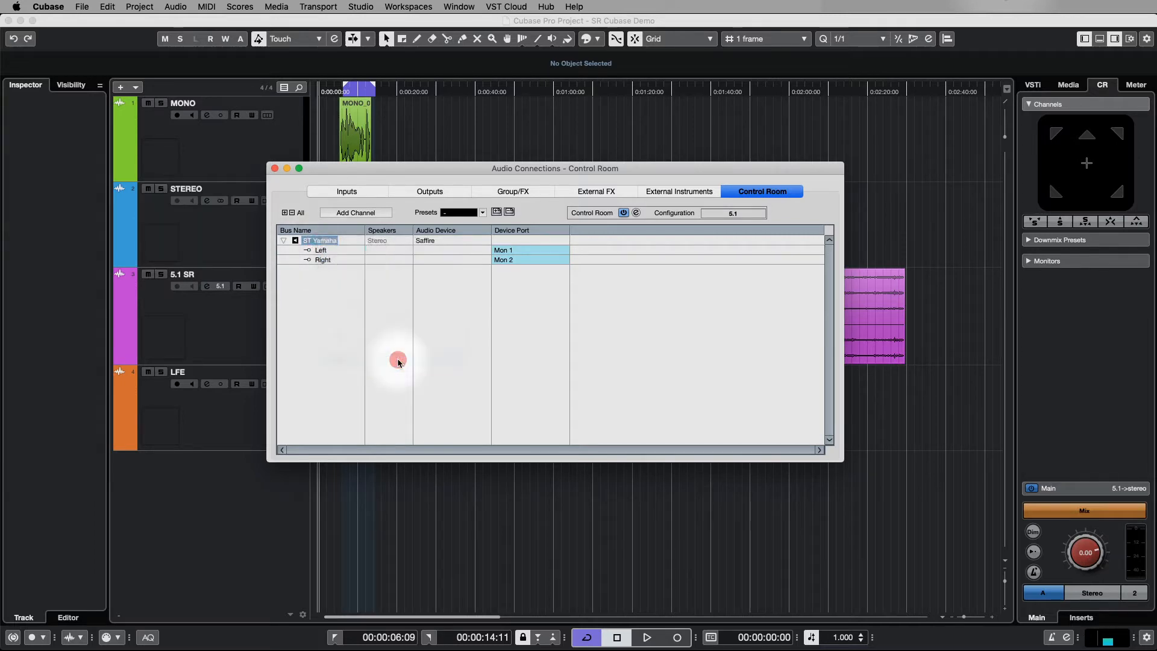
pyautogui.click(659, 227)
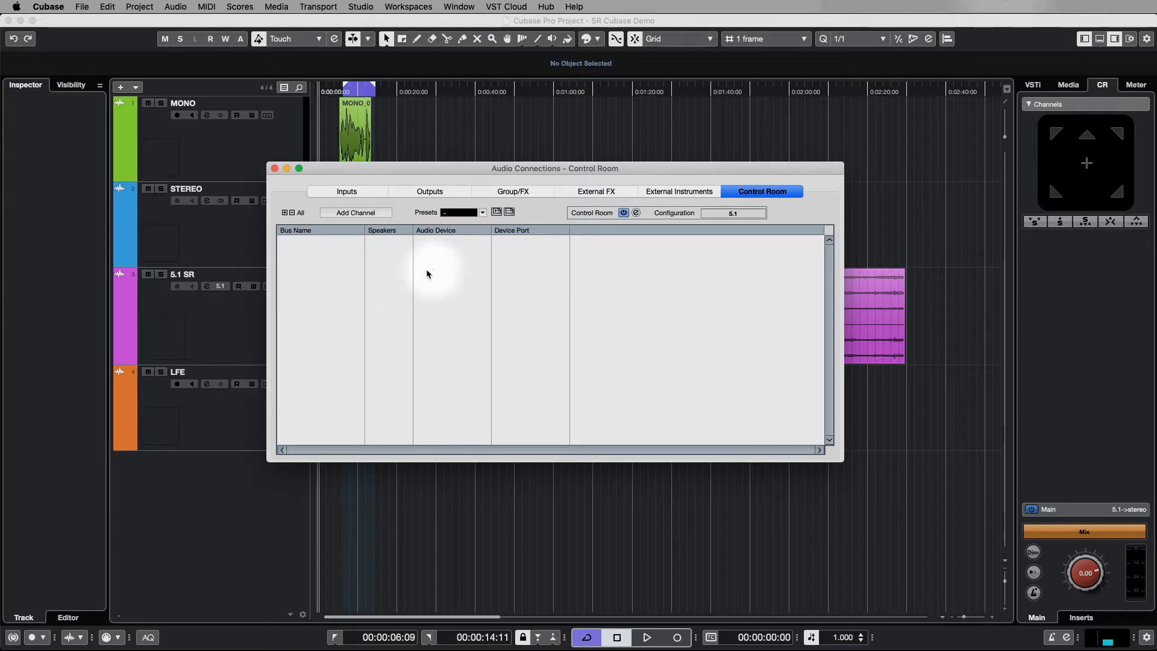
# Add a Control Room monitor named "SR monitor" with a 5.1 configuration.
pyautogui.click(355, 213)
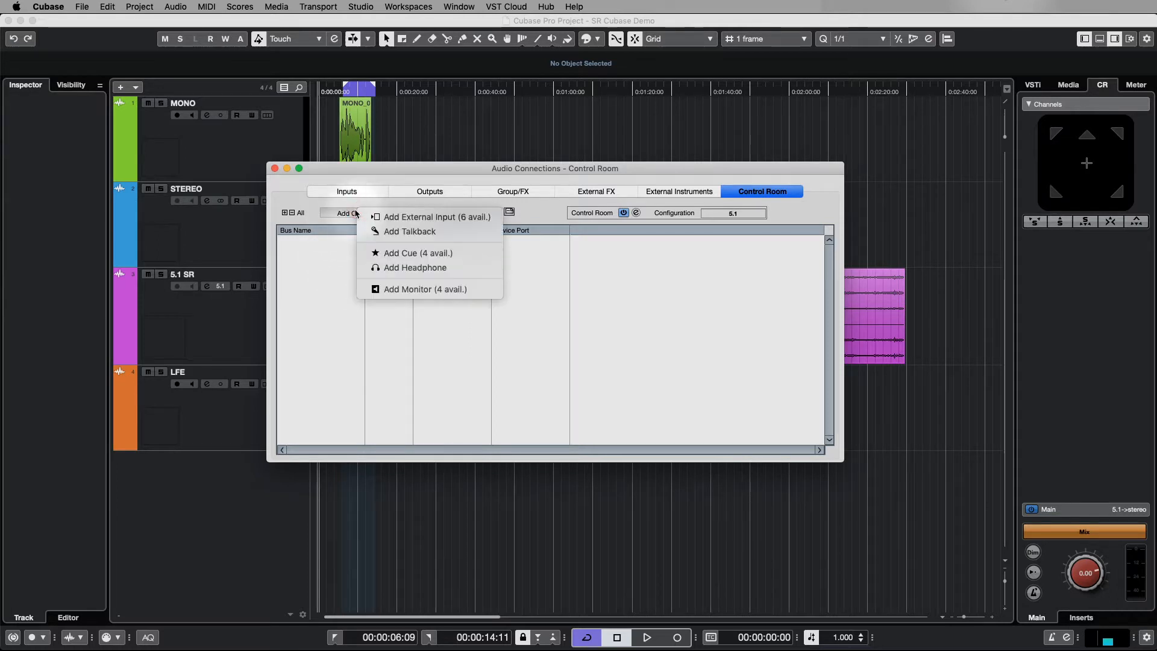
pyautogui.click(414, 290)
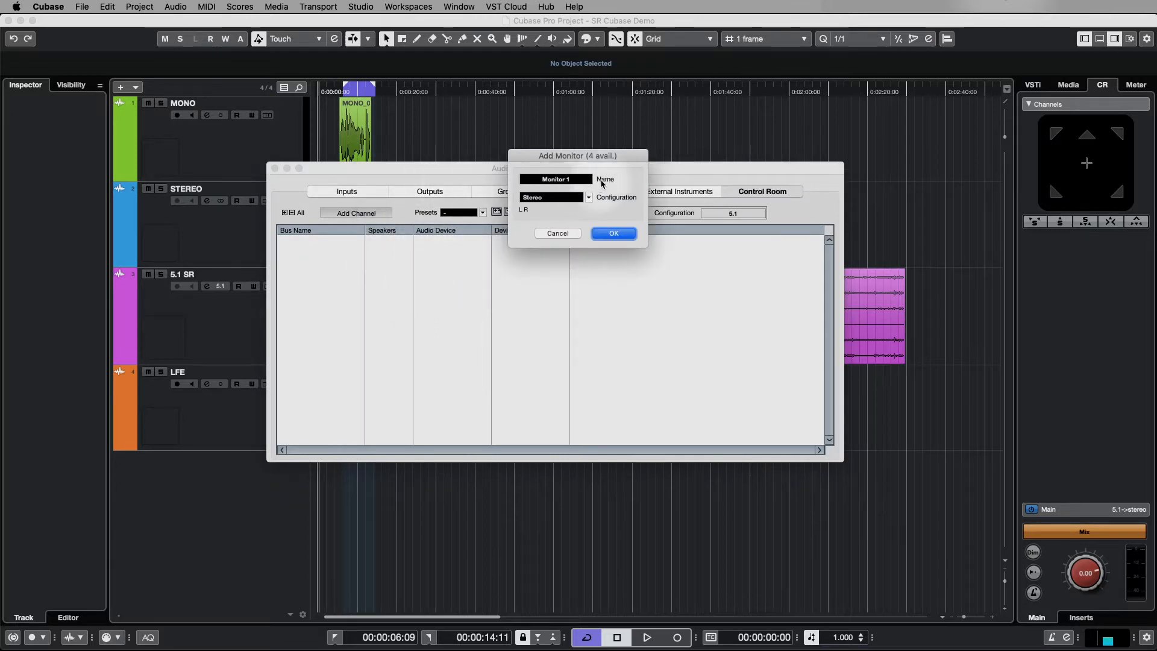
pyautogui.click(569, 179)
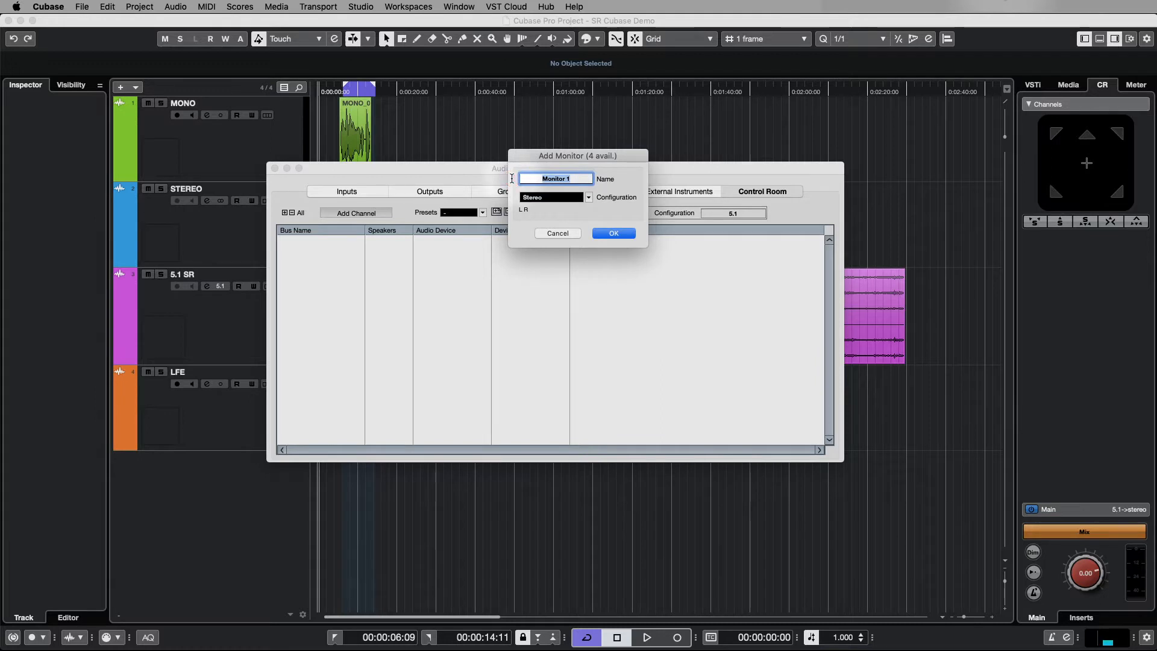
pyautogui.write('SR monitor')
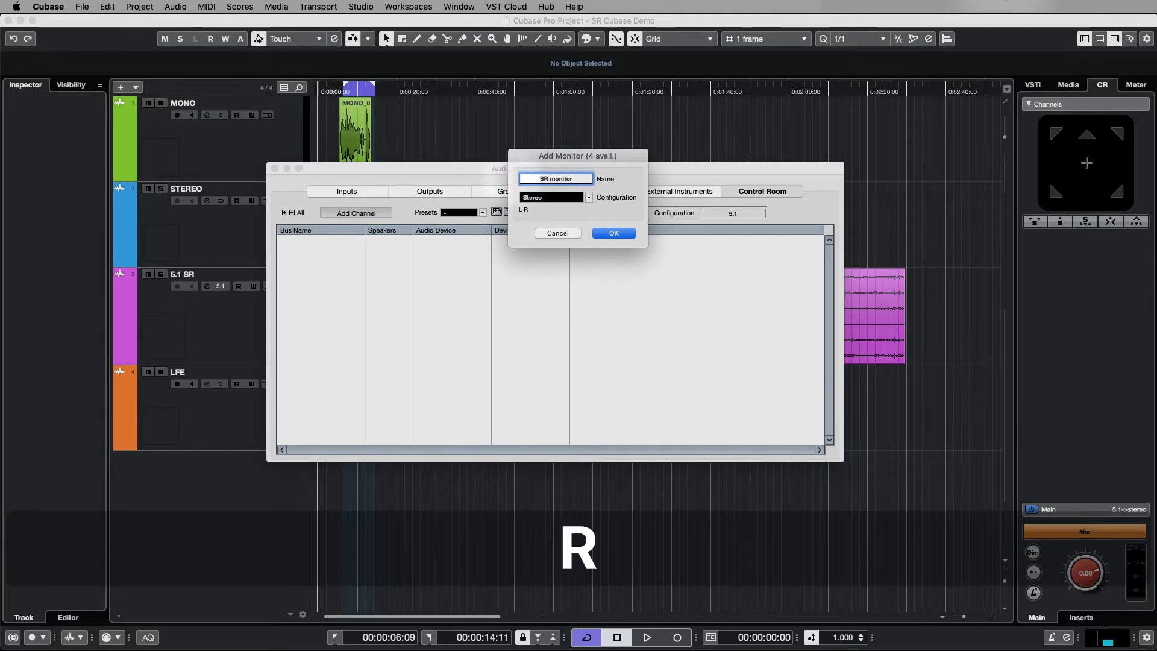
pyautogui.click(555, 197)
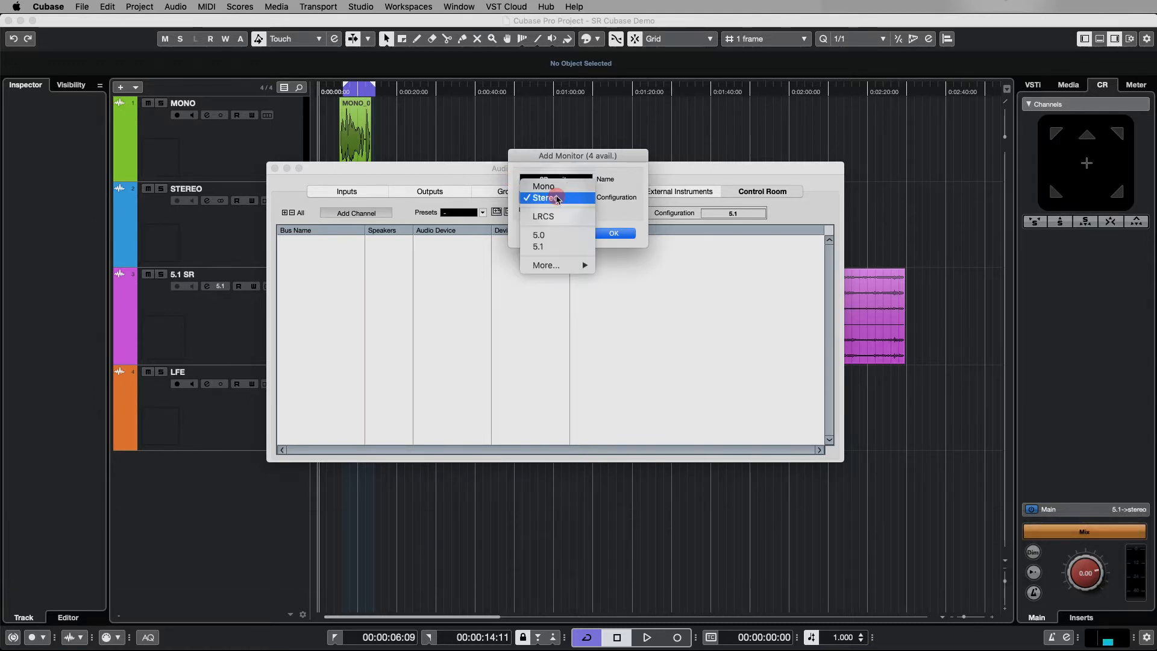
pyautogui.click(551, 247)
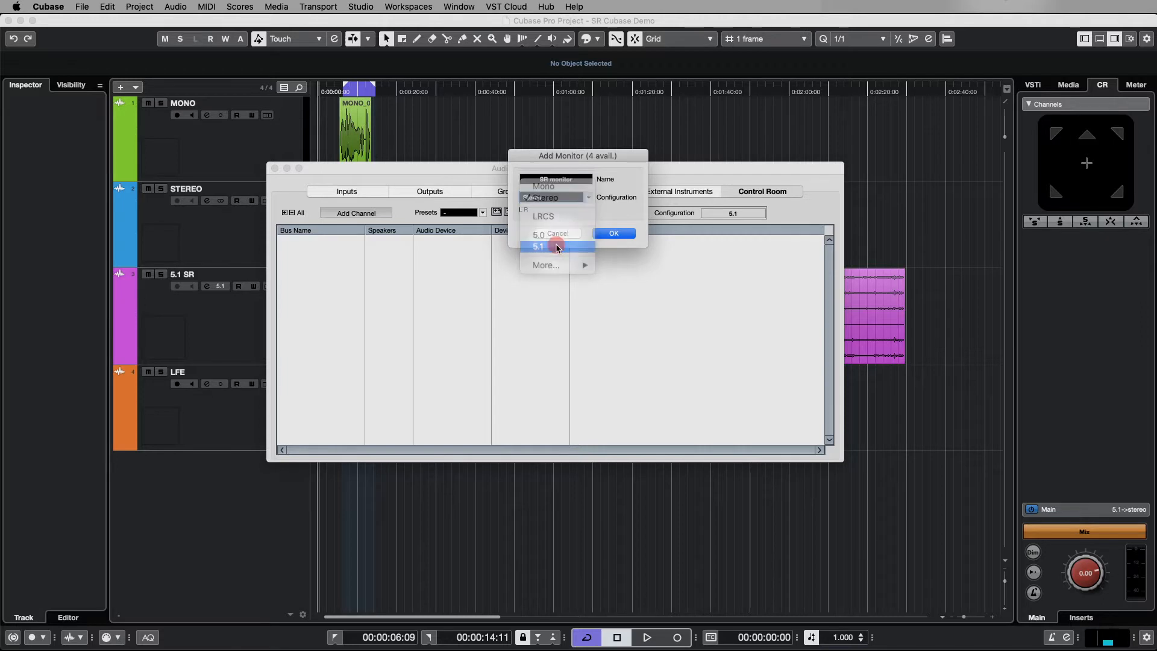
pyautogui.click(621, 233)
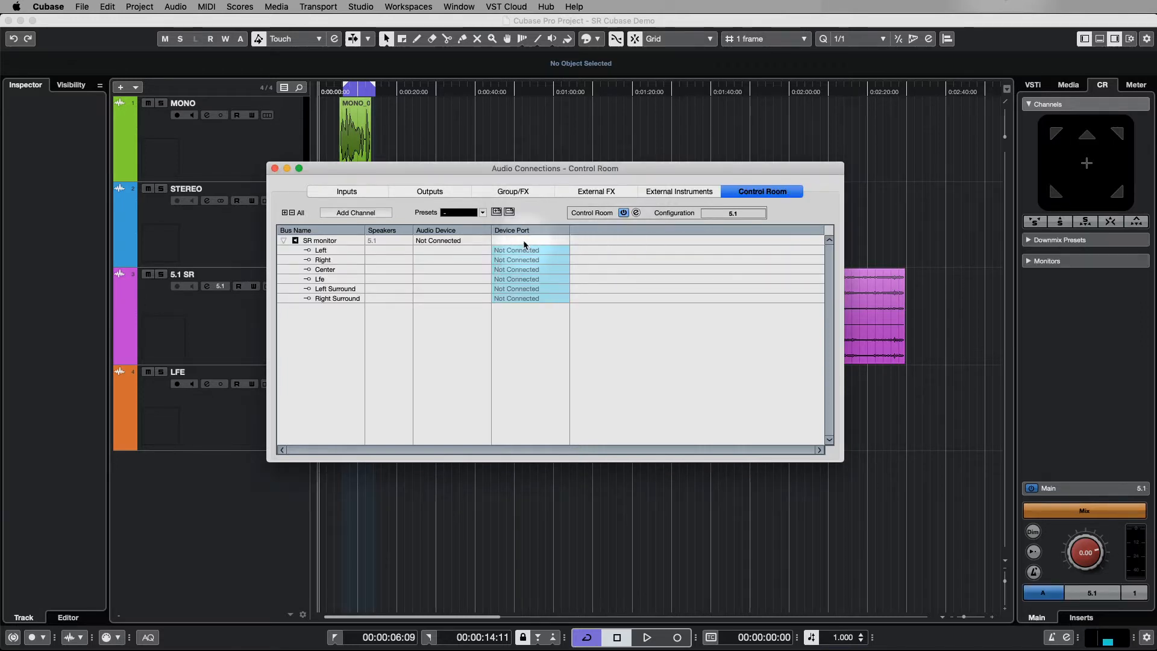
# Check the device port assignments of the SR MAIN output bus.
pyautogui.click(440, 193)
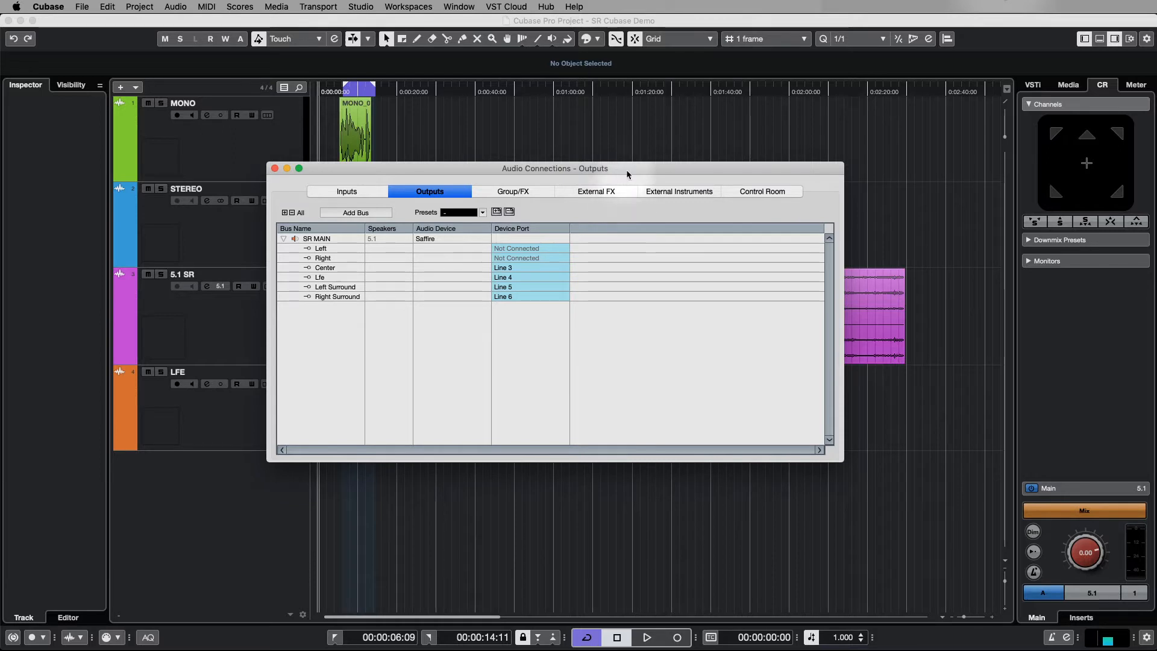
pyautogui.moveTo(626, 169); pyautogui.dragTo(651, 178)
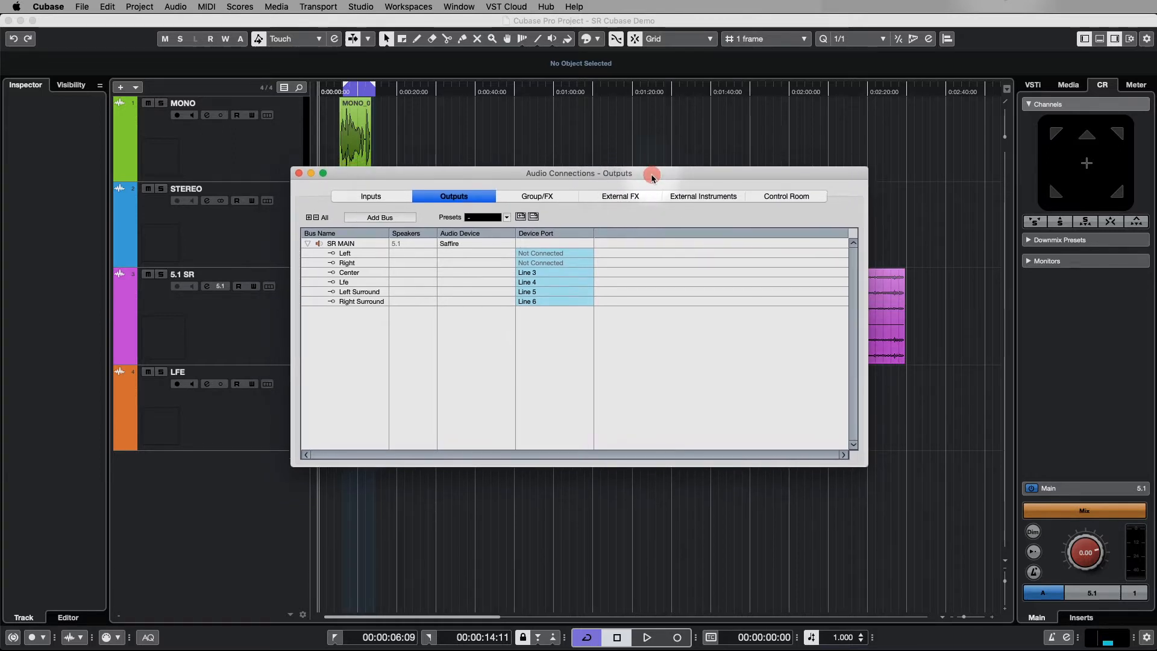
pyautogui.click(598, 274)
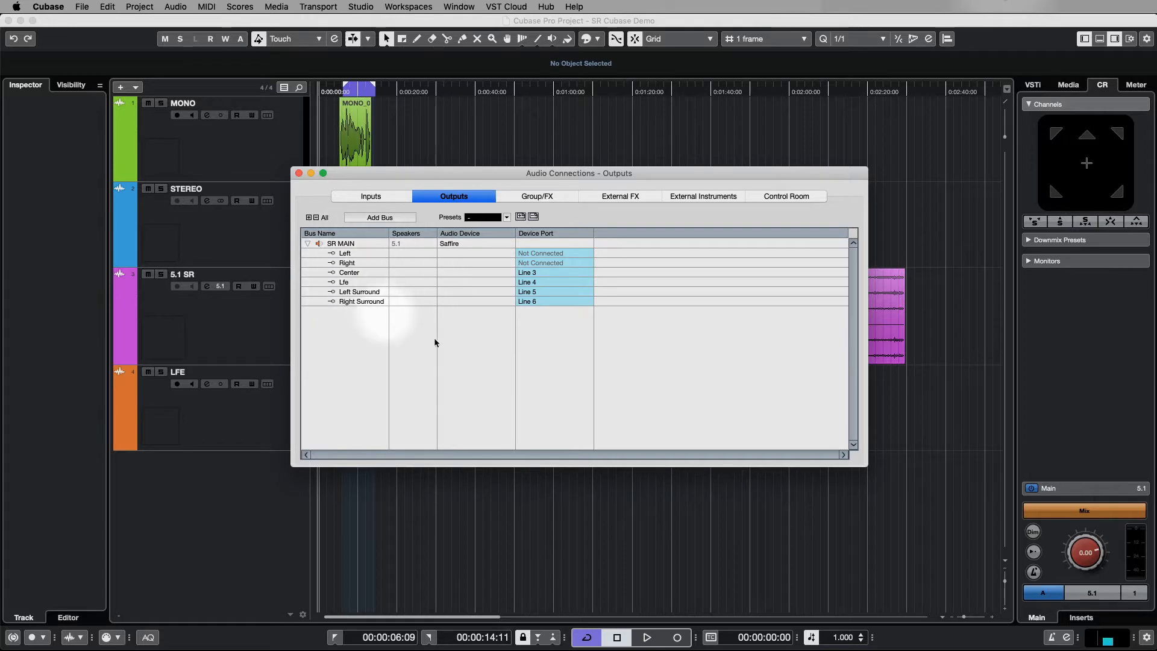
# Assign the Mon 1 device port to the Left channel of SR monitor in the Control Room connections.
pyautogui.click(784, 196)
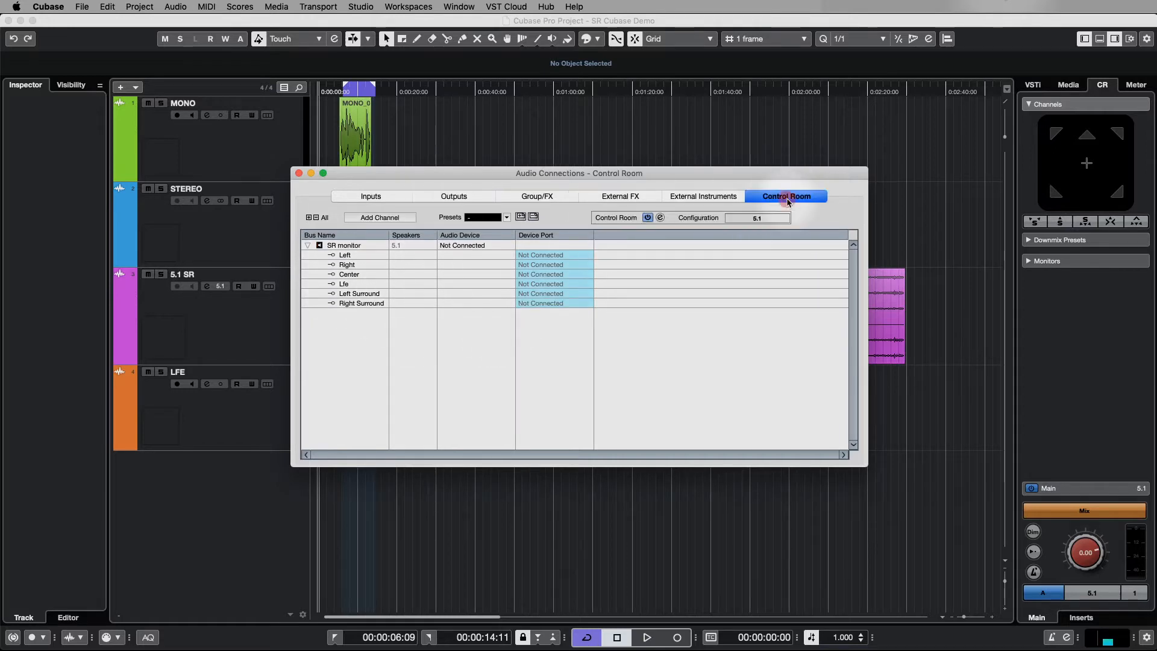
pyautogui.click(547, 255)
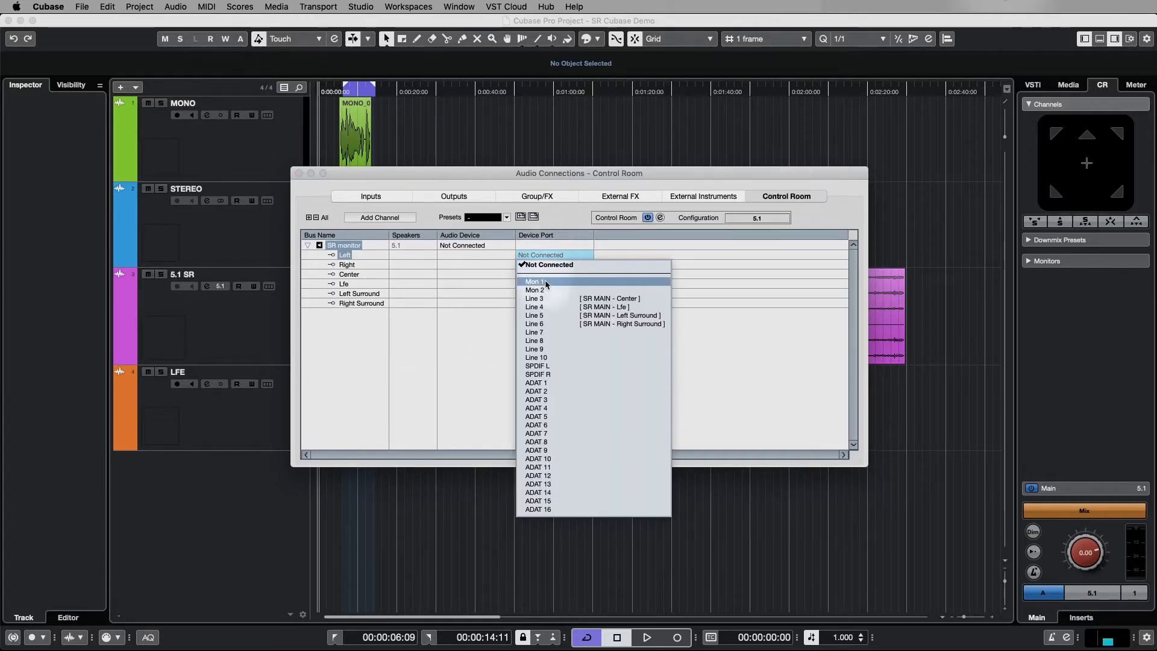
pyautogui.click(544, 281)
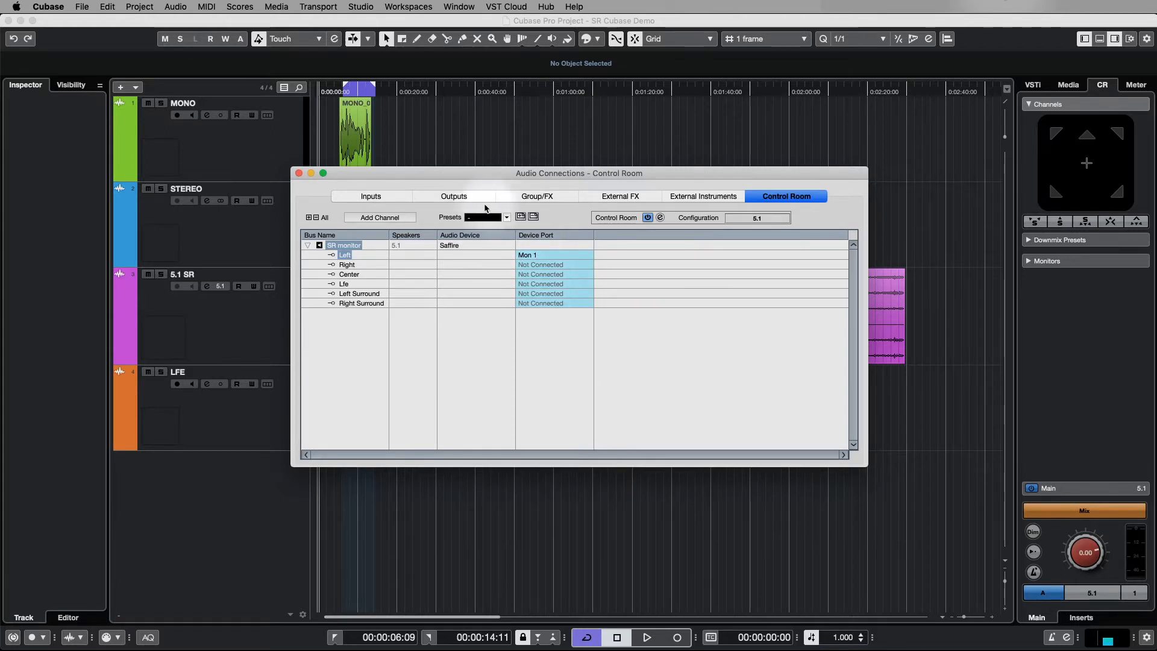
# Reassign the Mon 1 port to the Left channel of the SR MAIN output bus and compare it with the Control Room connections.
pyautogui.click(454, 196)
pyautogui.click(542, 253)
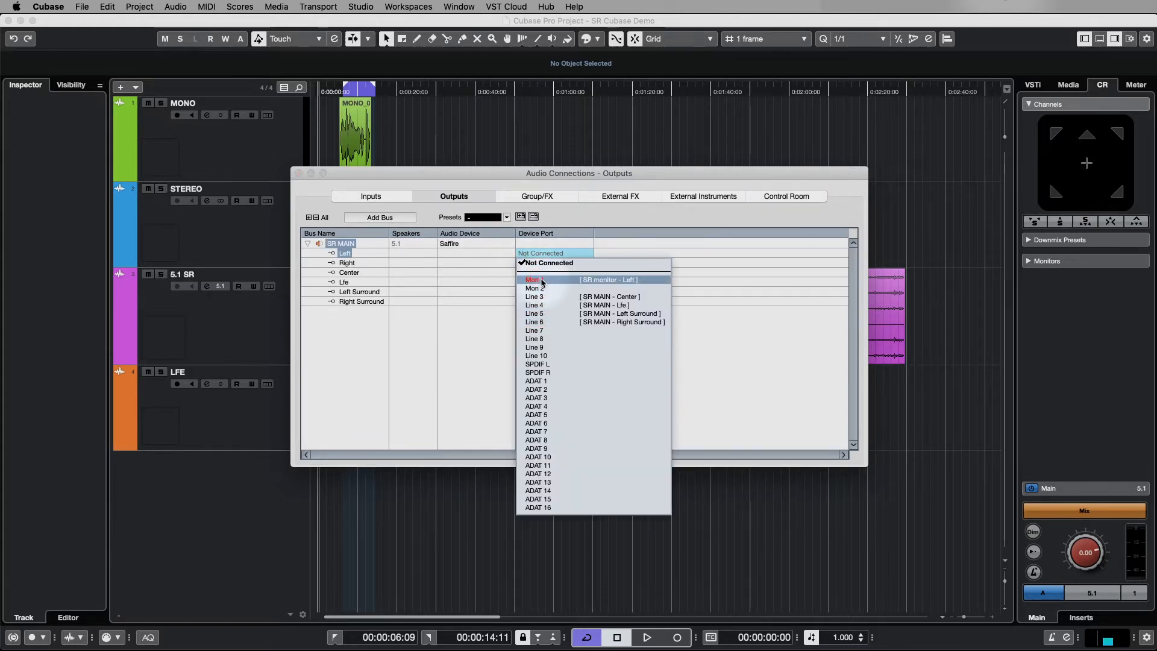
pyautogui.click(547, 278)
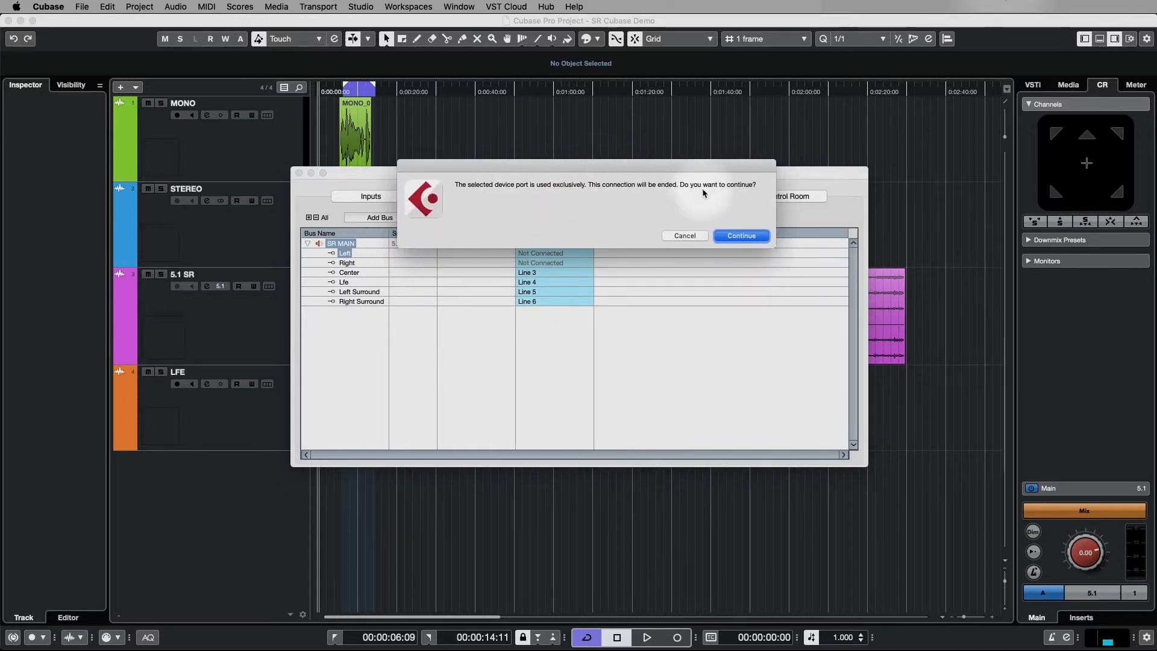
pyautogui.click(741, 236)
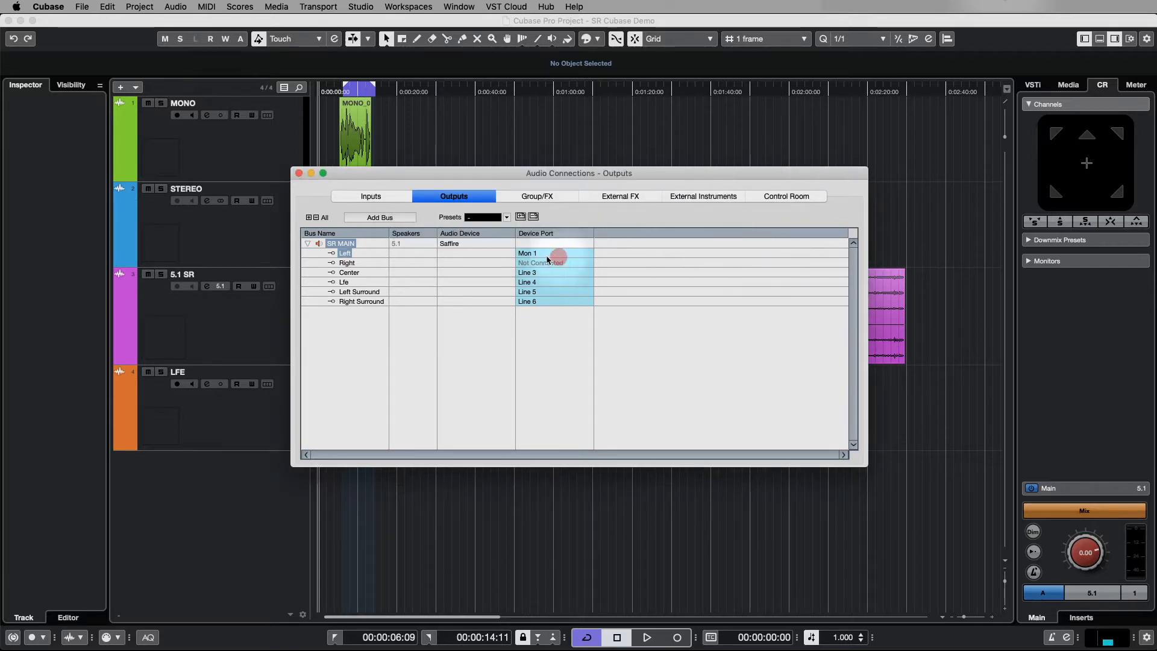
pyautogui.click(790, 197)
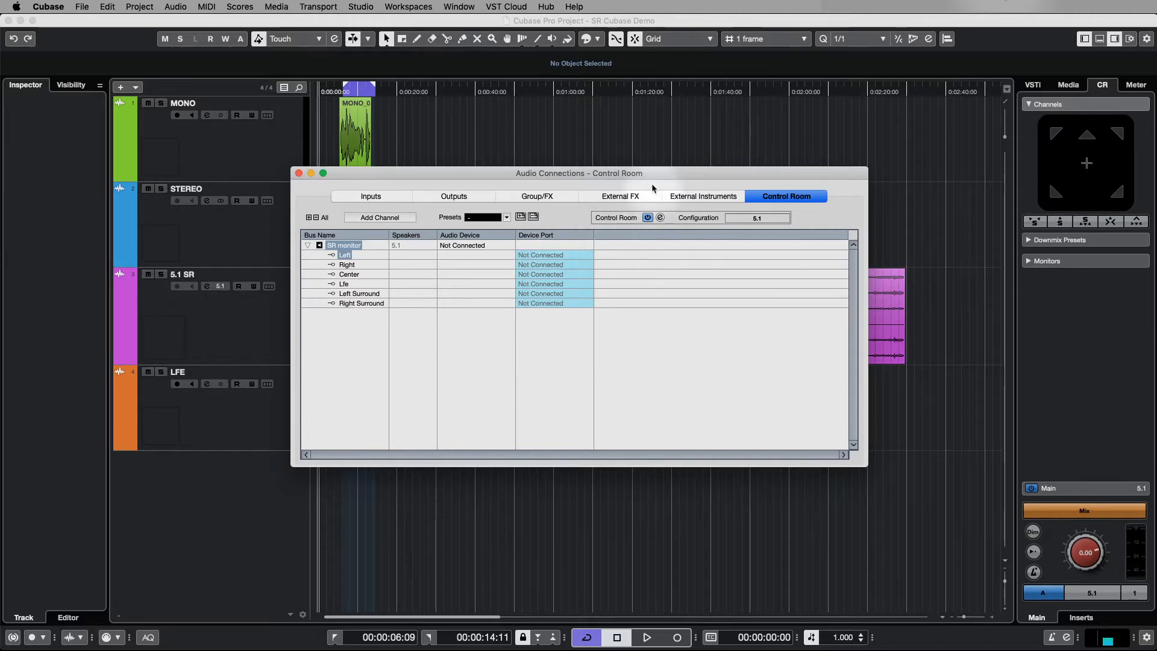
pyautogui.click(459, 195)
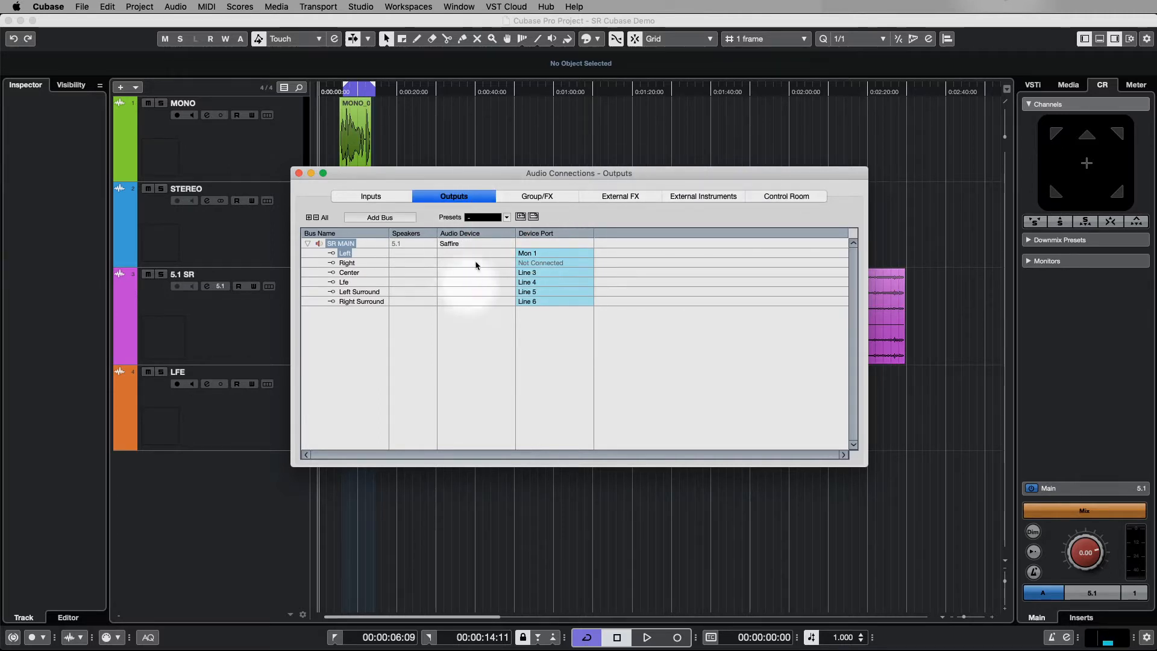
# Set the device ports of all six SR MAIN output bus channels to Not Connected.
pyautogui.click(551, 253)
pyautogui.click(550, 263)
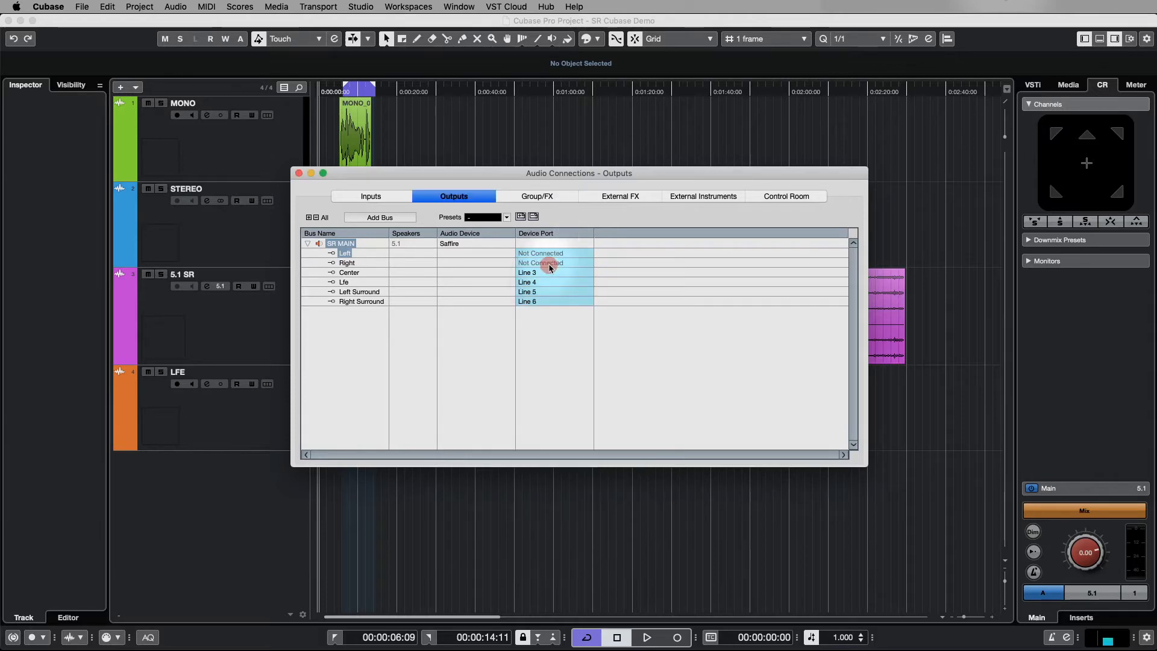
pyautogui.click(551, 272)
pyautogui.click(549, 282)
pyautogui.click(548, 283)
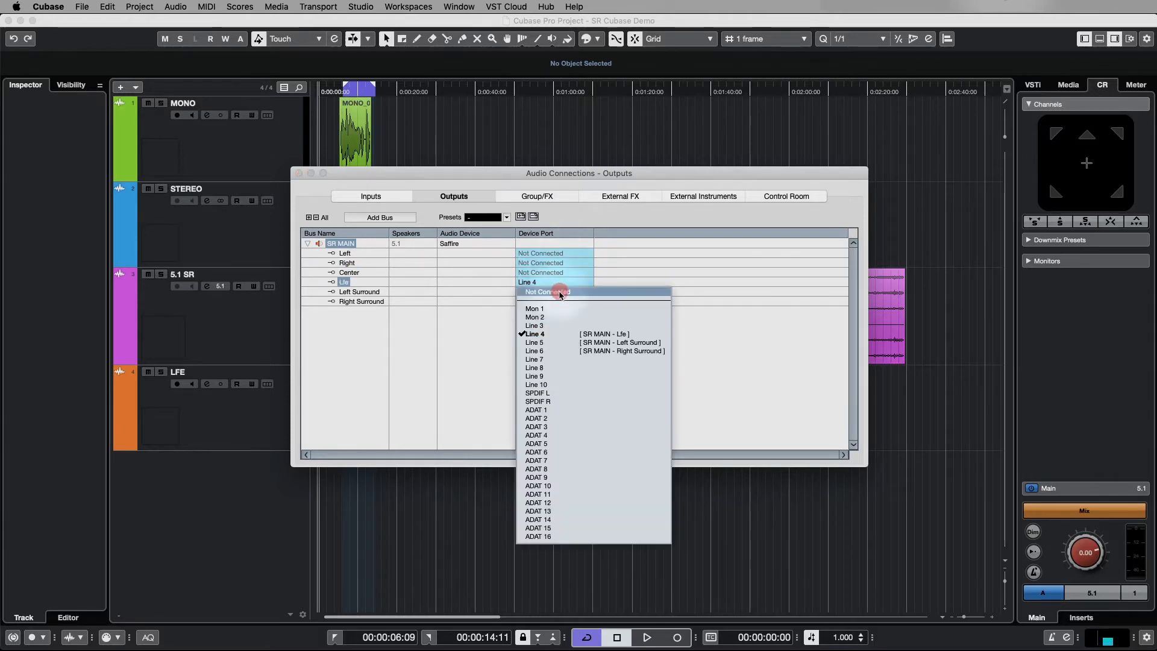
pyautogui.click(548, 291)
pyautogui.click(548, 291)
pyautogui.click(548, 301)
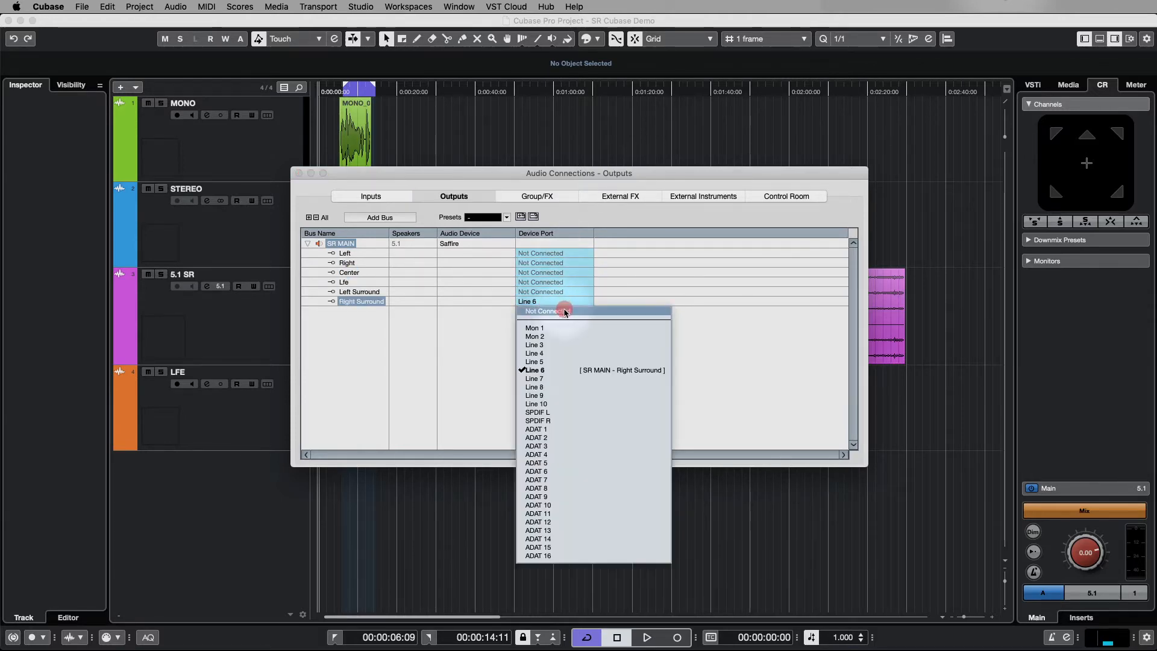
pyautogui.click(561, 309)
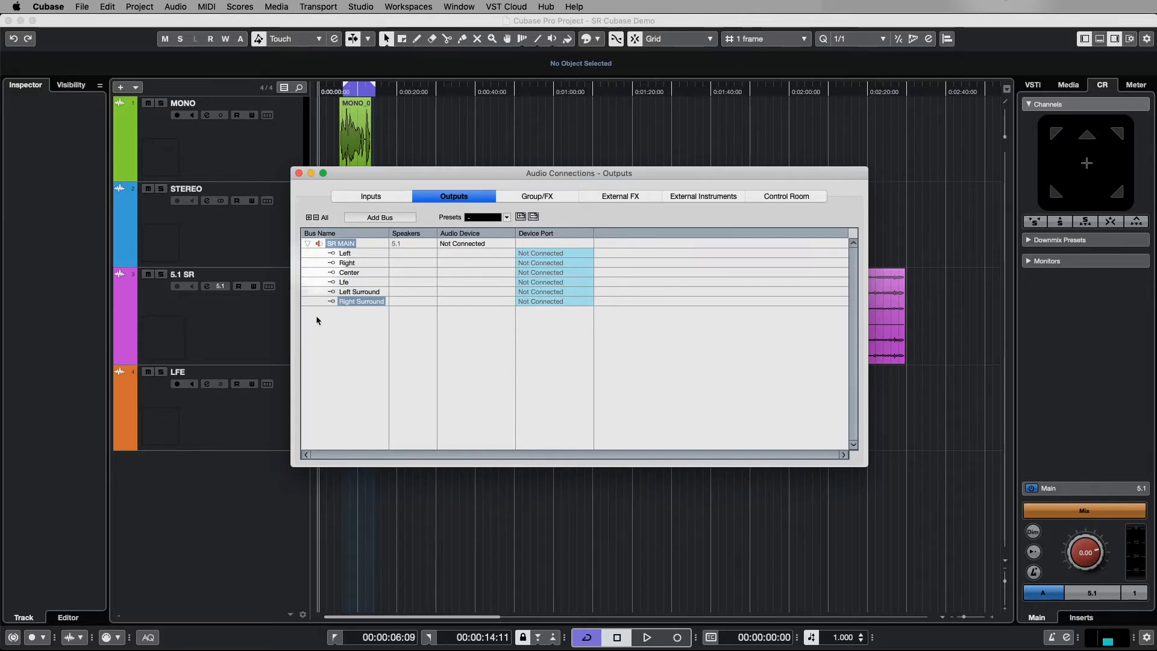
# Check whether the SR MAIN output bus is set as the Main Mix.
pyautogui.click(356, 335)
pyautogui.click(354, 352)
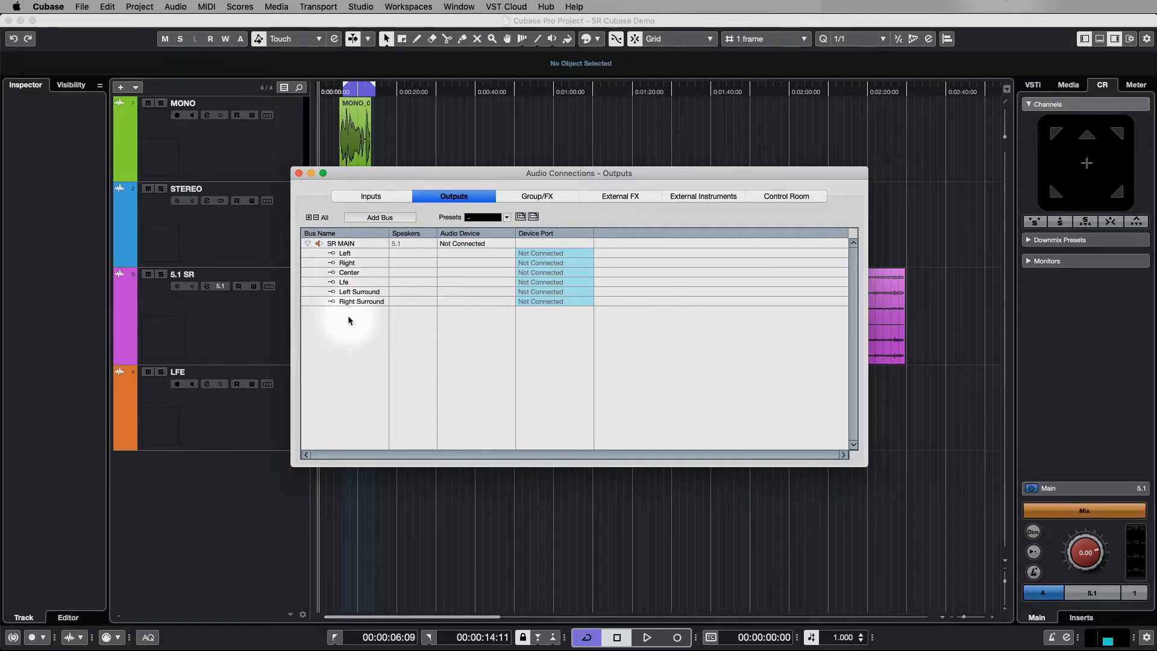
pyautogui.rightClick(339, 243)
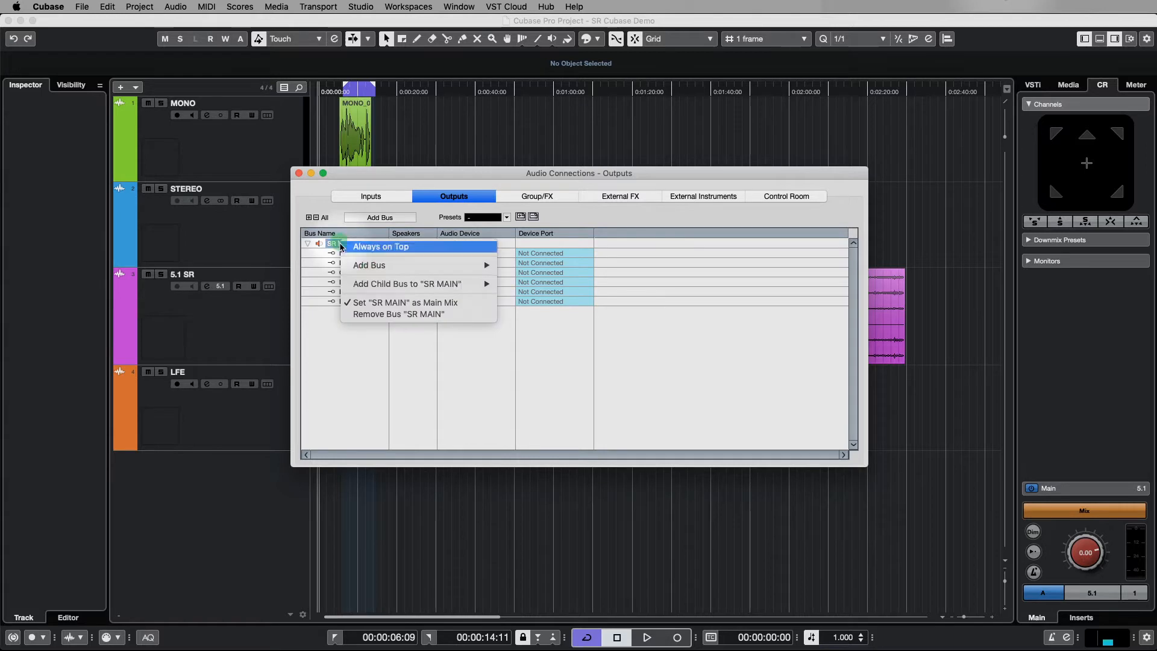
pyautogui.click(609, 317)
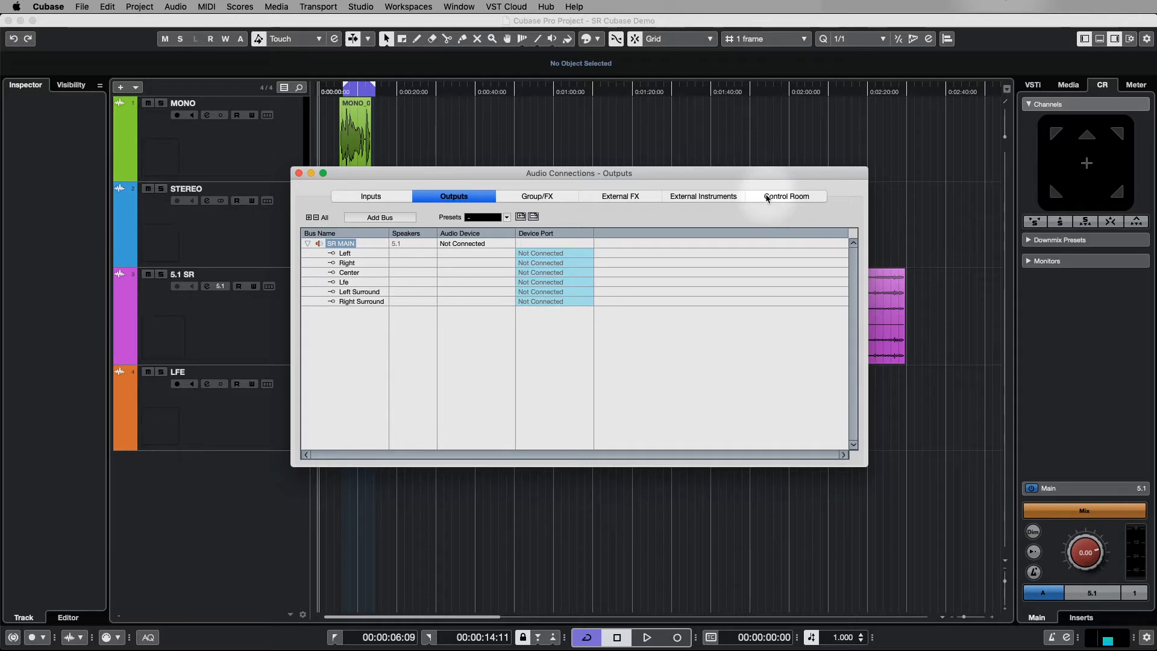
# In the Control Room connections, assign SR monitor's Left, Right and Center channels to Mon 1, Mon 2 and Line 3.
pyautogui.click(769, 196)
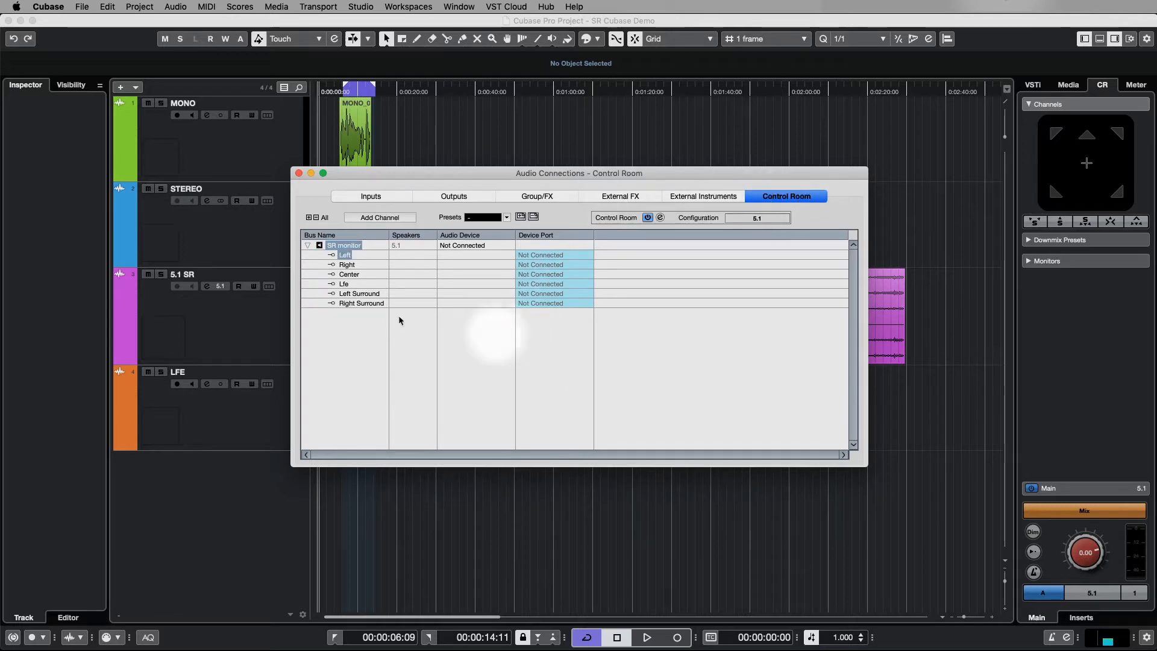
pyautogui.click(544, 255)
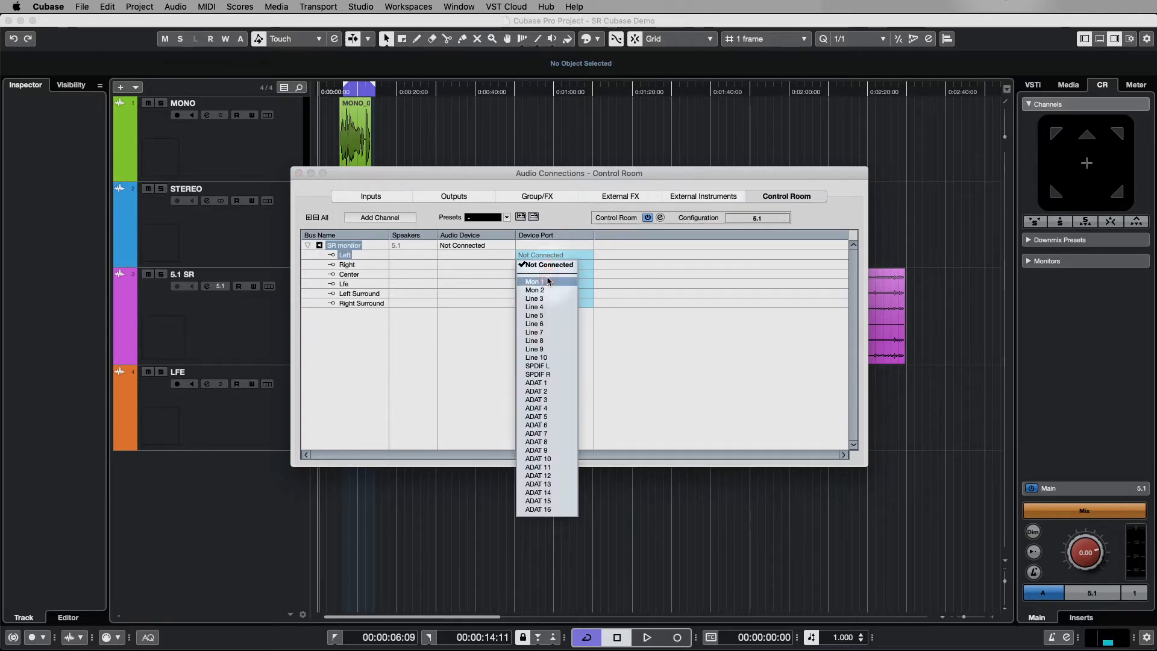
pyautogui.click(548, 281)
pyautogui.click(549, 265)
pyautogui.click(550, 299)
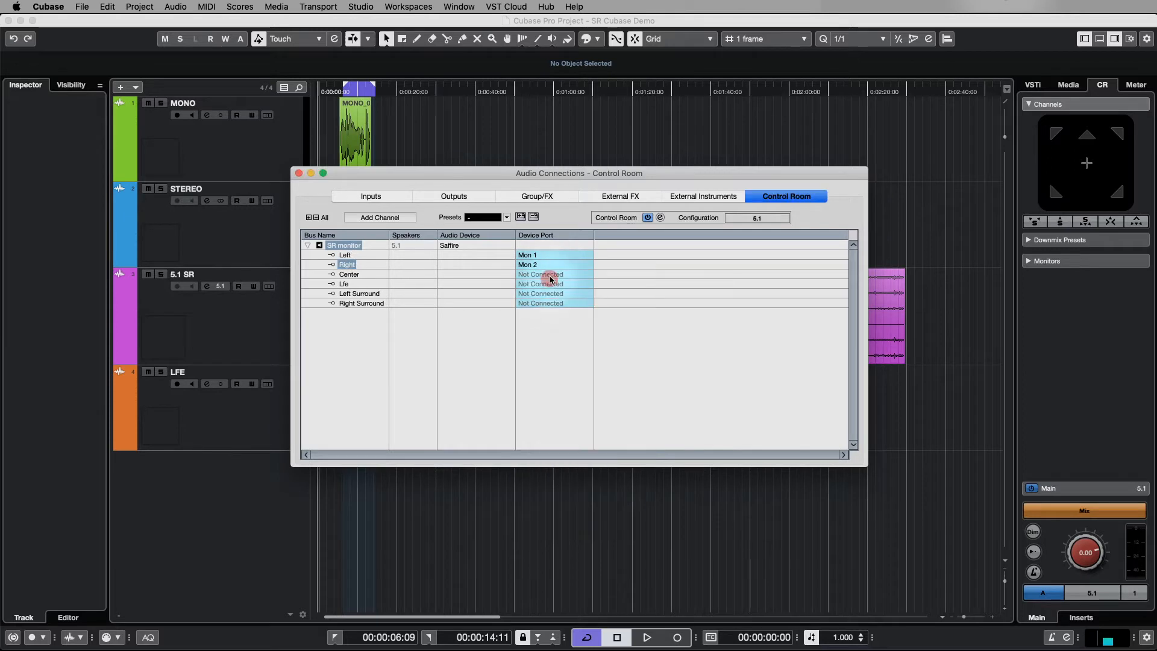
pyautogui.click(550, 279)
pyautogui.click(537, 317)
# Assign SR monitor's Lfe, Left Surround and Right Surround channels to Line 4, Line 5 and Line 6.
pyautogui.click(542, 284)
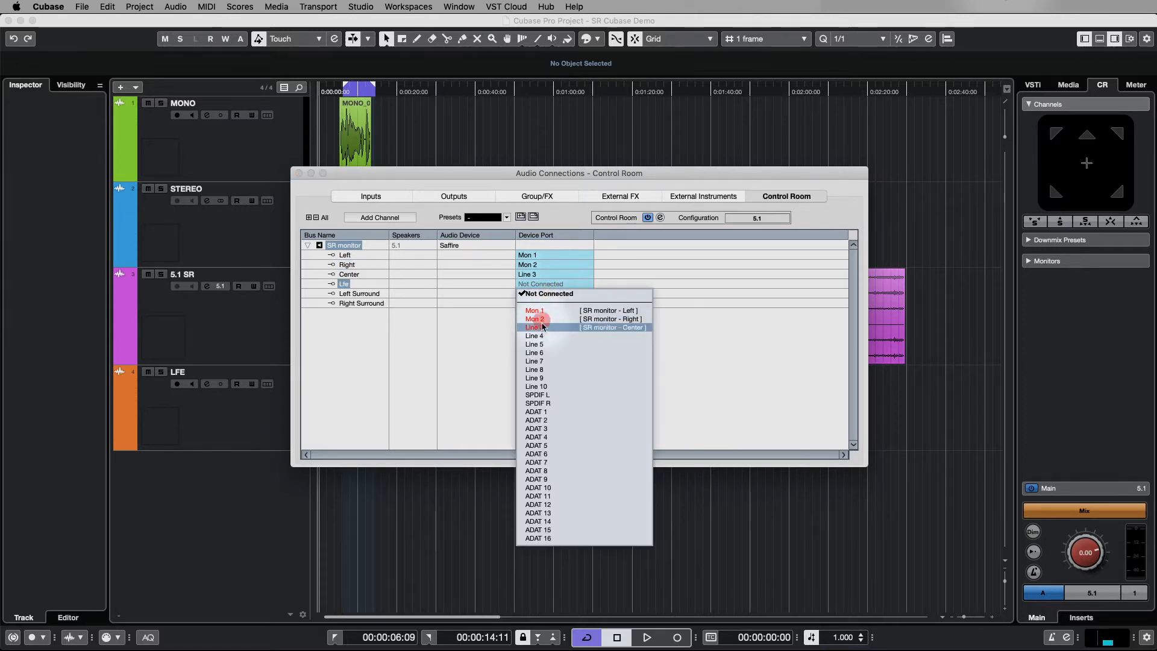
pyautogui.click(535, 336)
pyautogui.click(543, 295)
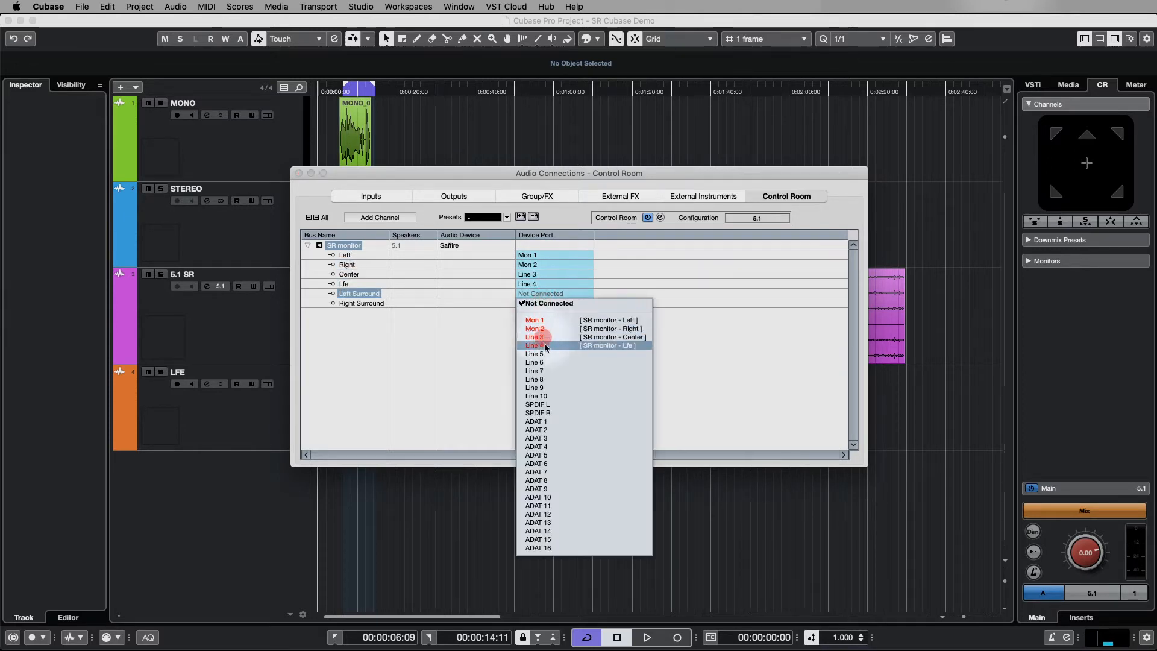
pyautogui.click(547, 356)
pyautogui.click(545, 302)
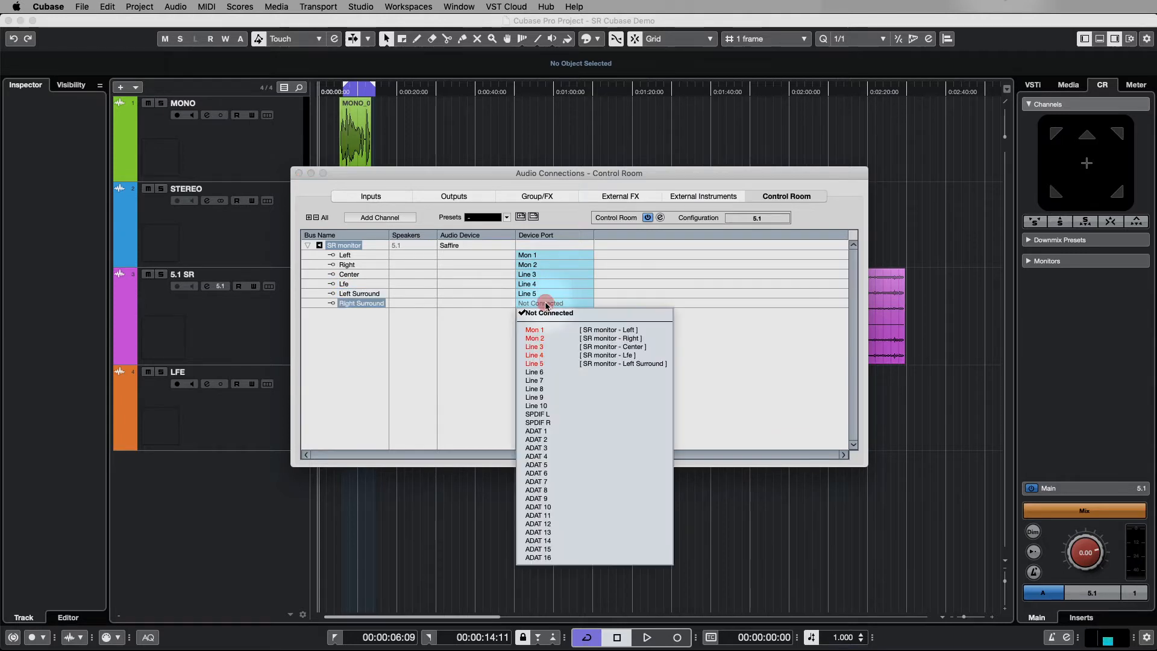
pyautogui.click(552, 371)
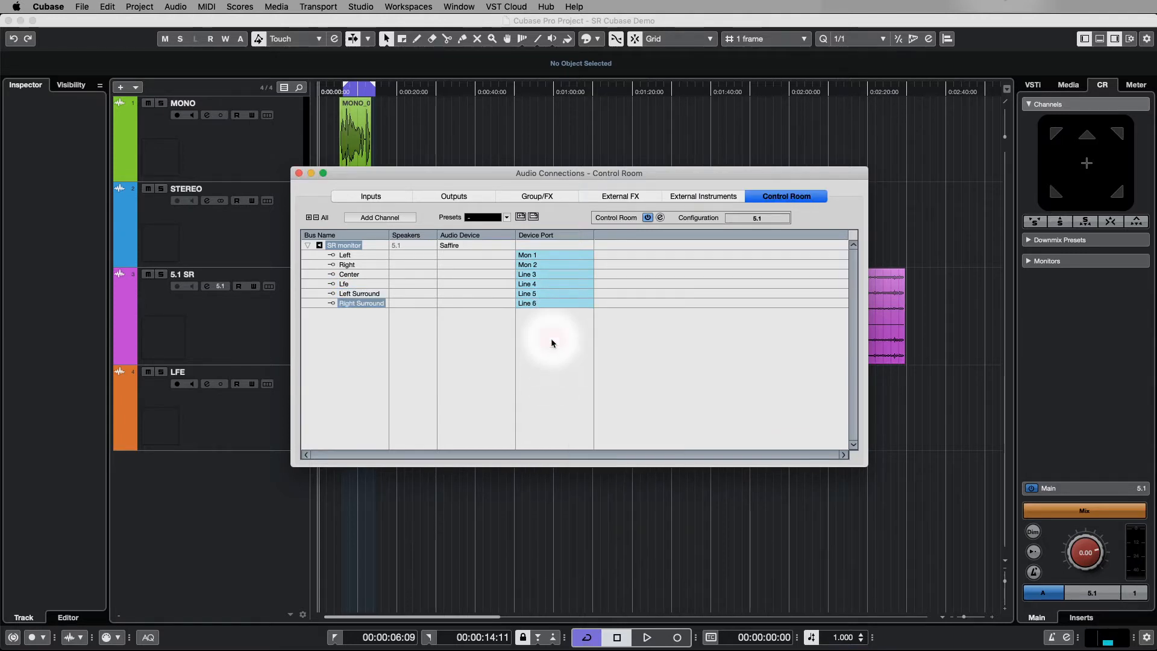
# Compare the SR MAIN output bus ports with the SR monitor ports in the Control Room connections.
pyautogui.click(472, 197)
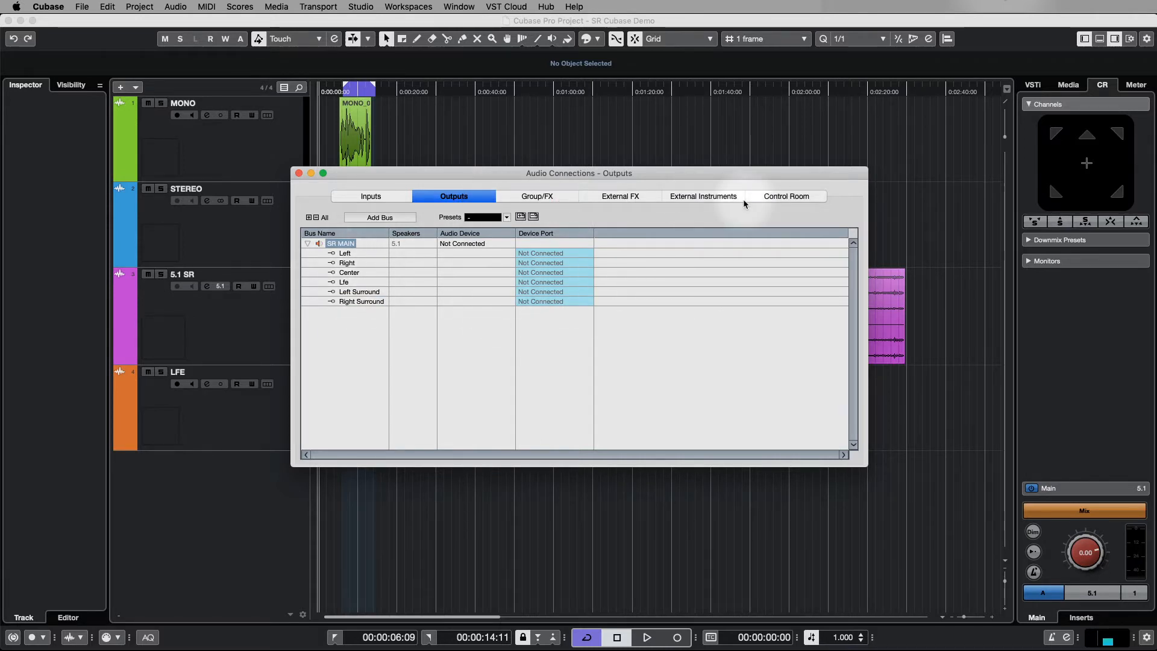
pyautogui.click(789, 196)
pyautogui.click(475, 328)
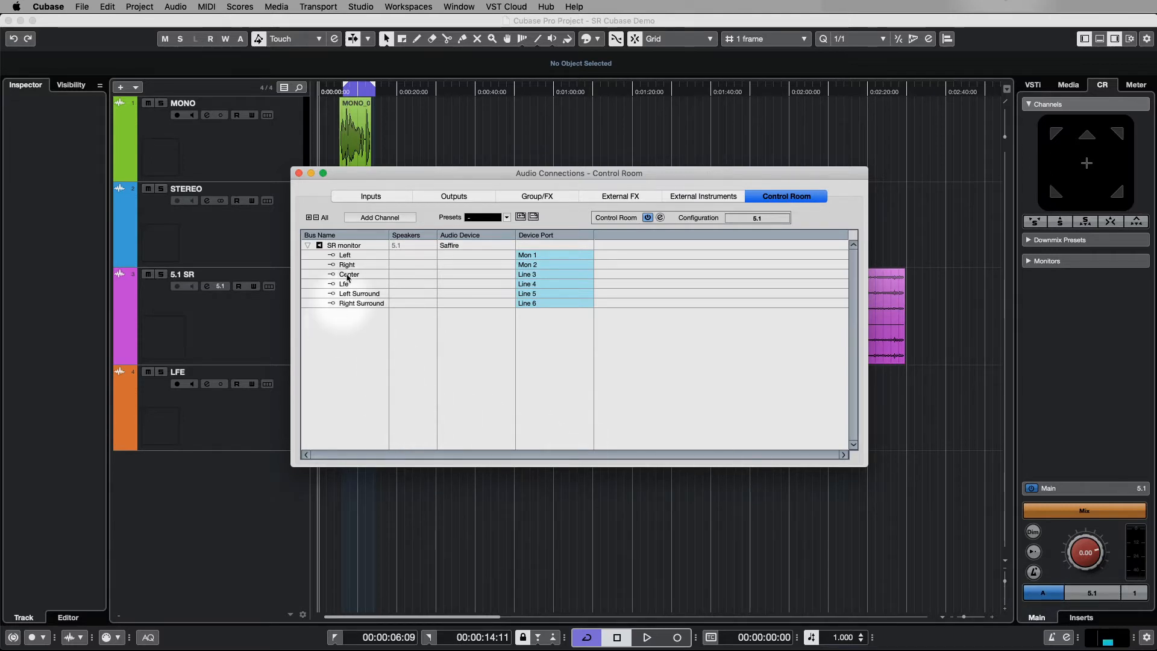
# Add a second Control Room monitor named "SR MAIN monitor" with a 5.1 configuration.
pyautogui.click(377, 220)
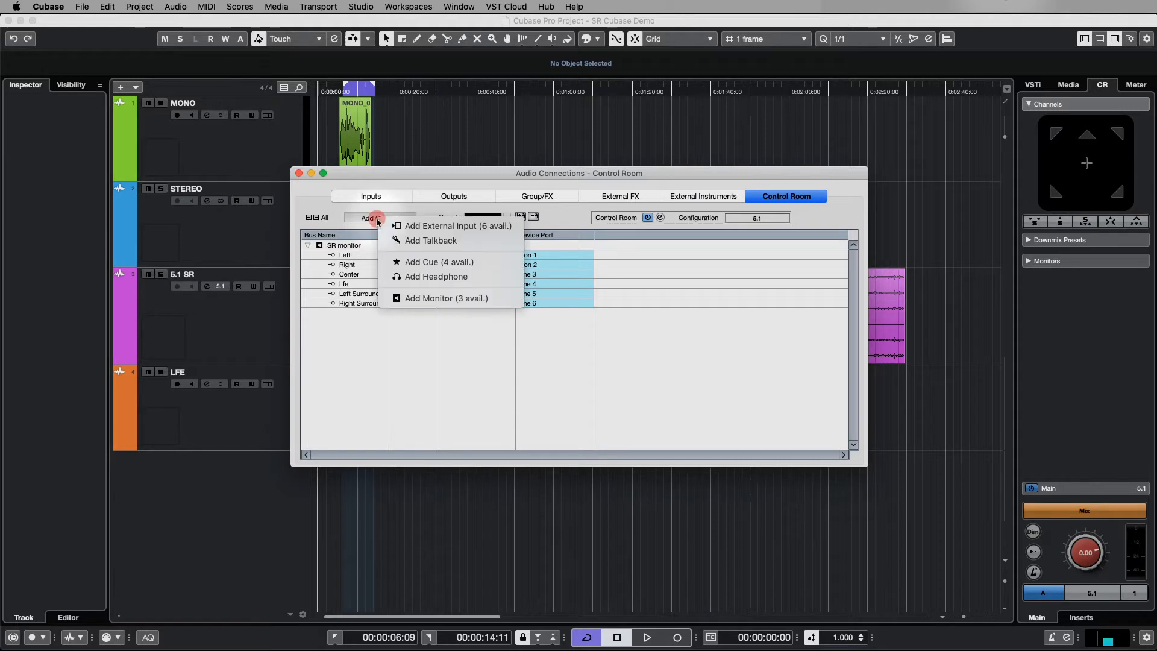
pyautogui.click(416, 297)
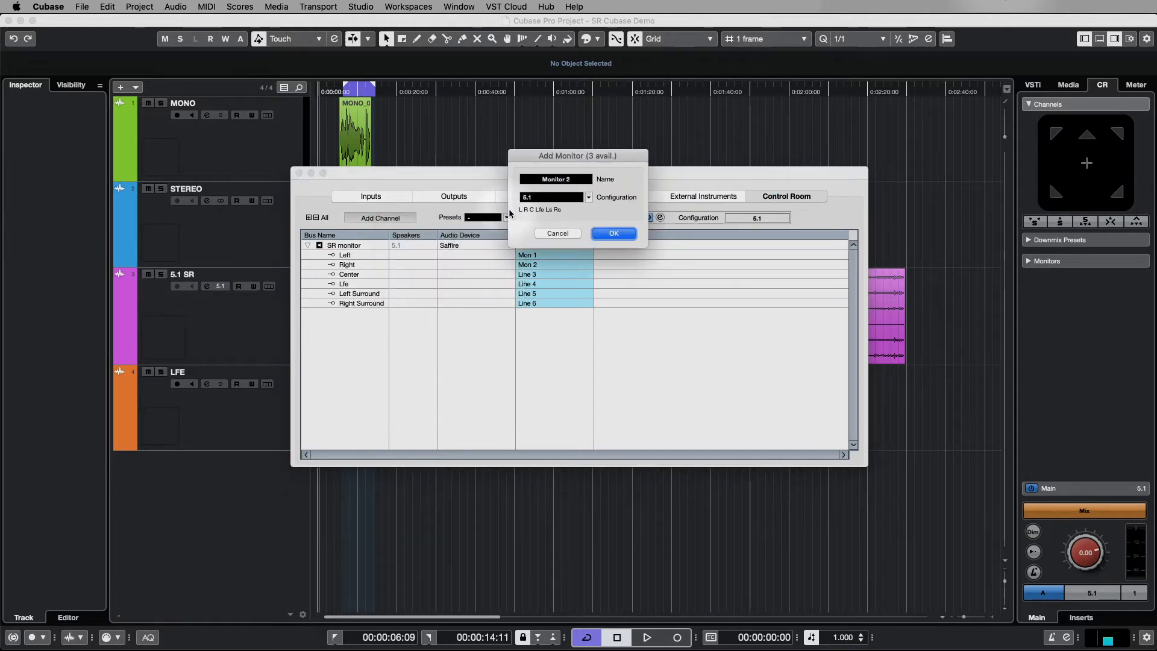
pyautogui.click(577, 179)
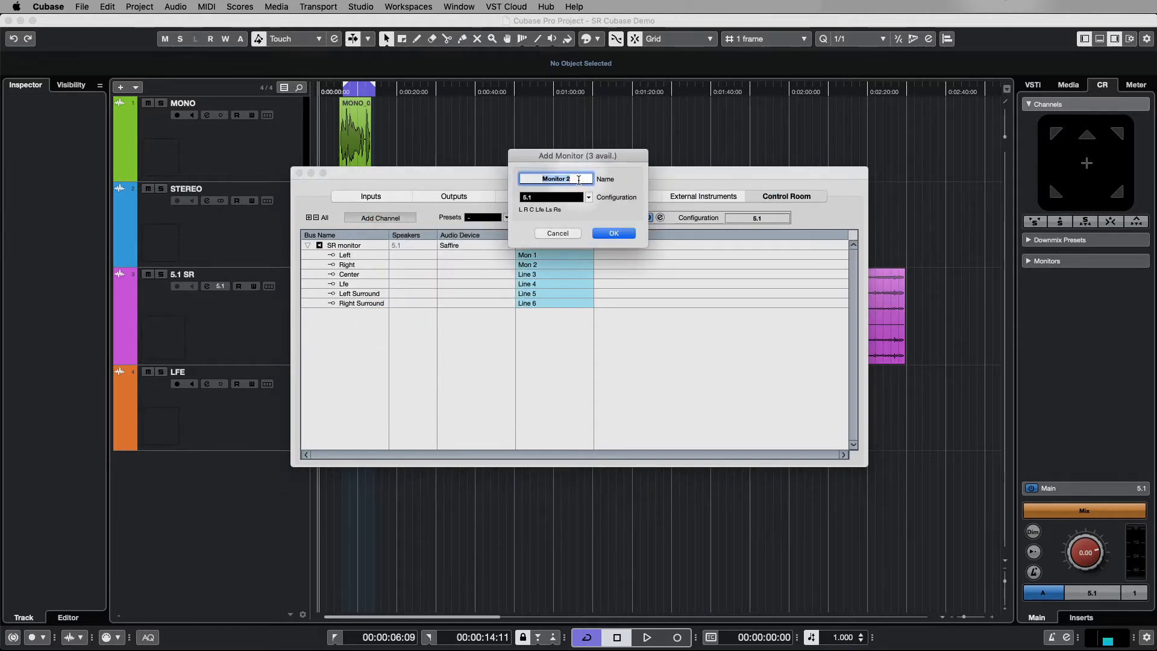
pyautogui.write('SR ')
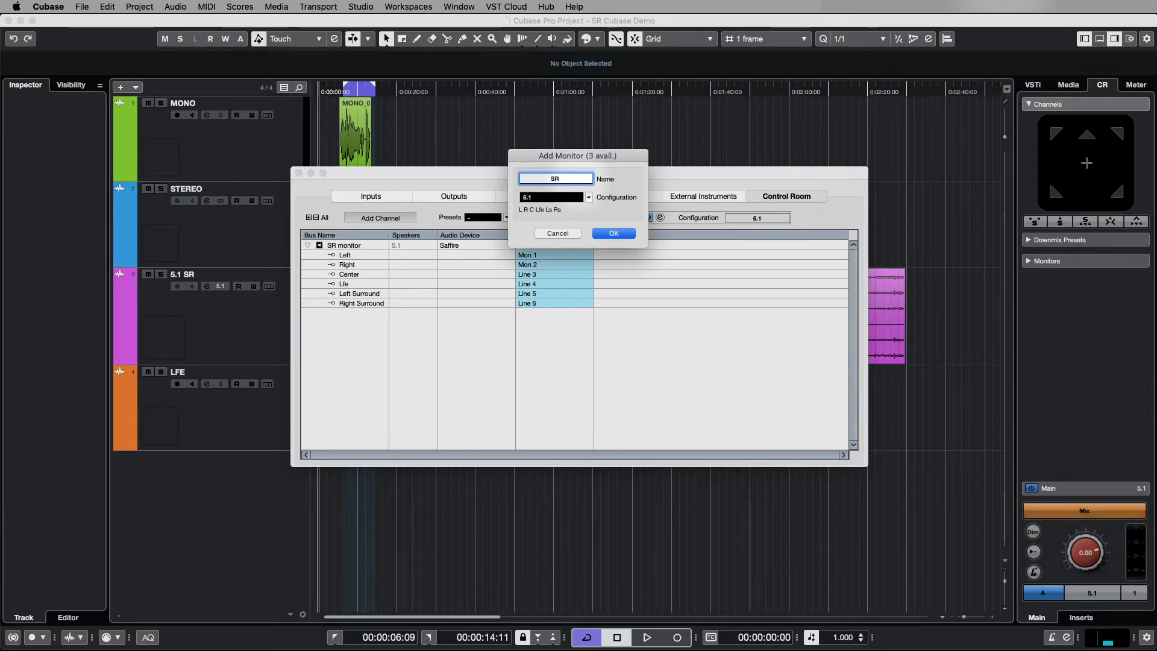
pyautogui.write('MA')
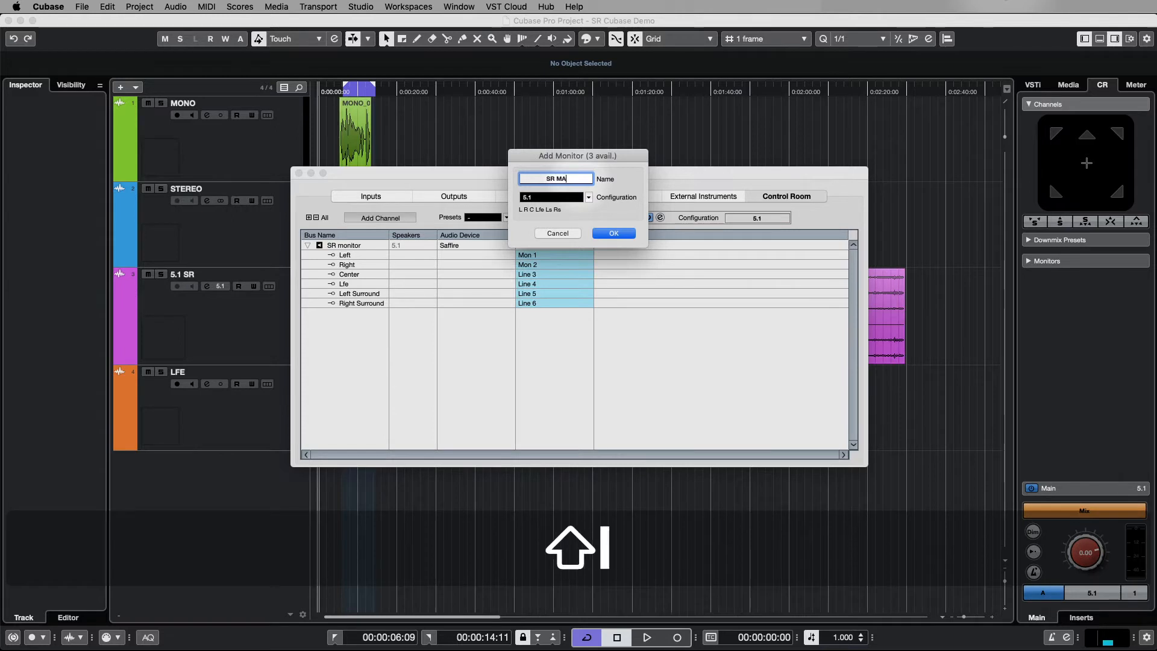
pyautogui.write('IN monit')
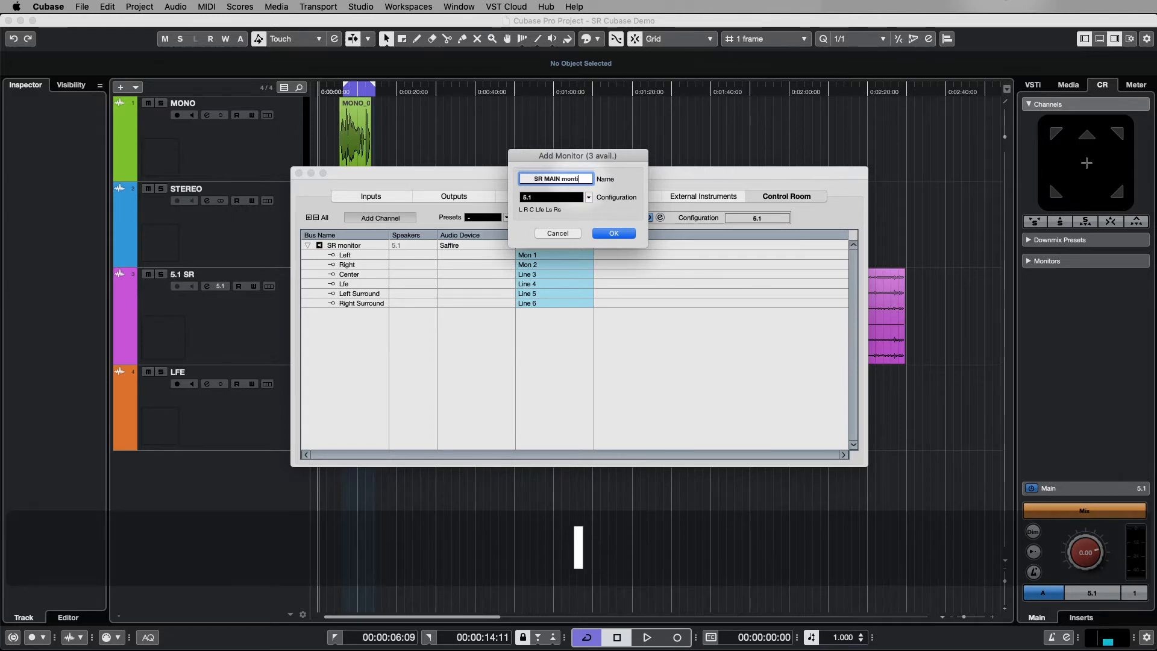
pyautogui.press('BackSpace')
pyautogui.write('itor')
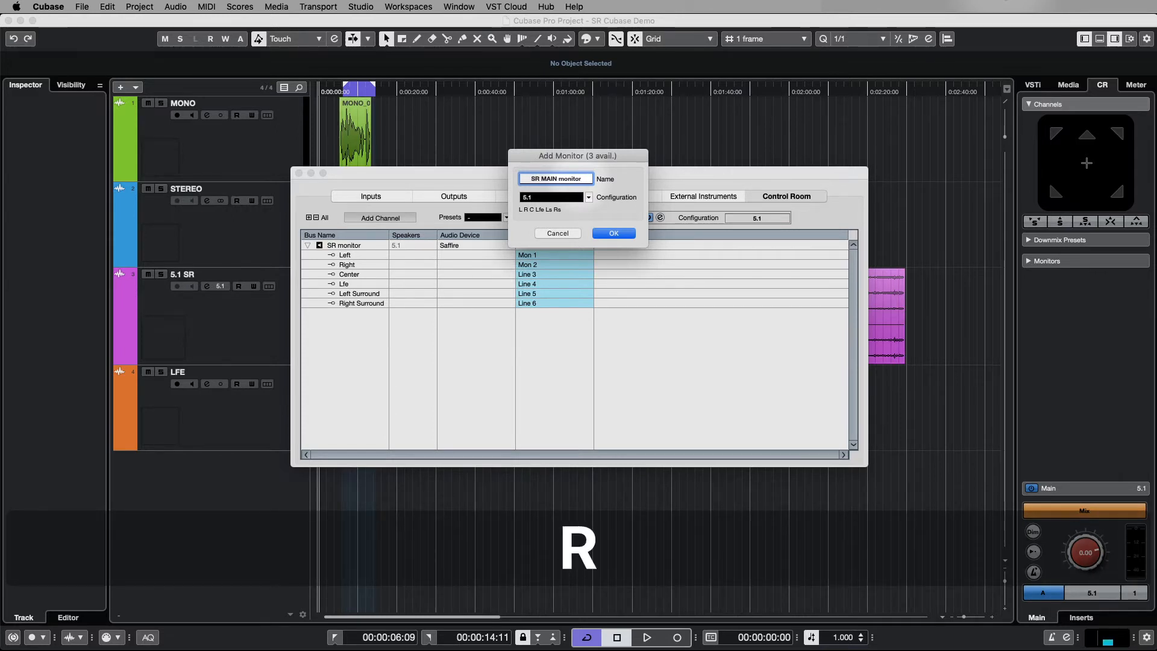
pyautogui.press('Return')
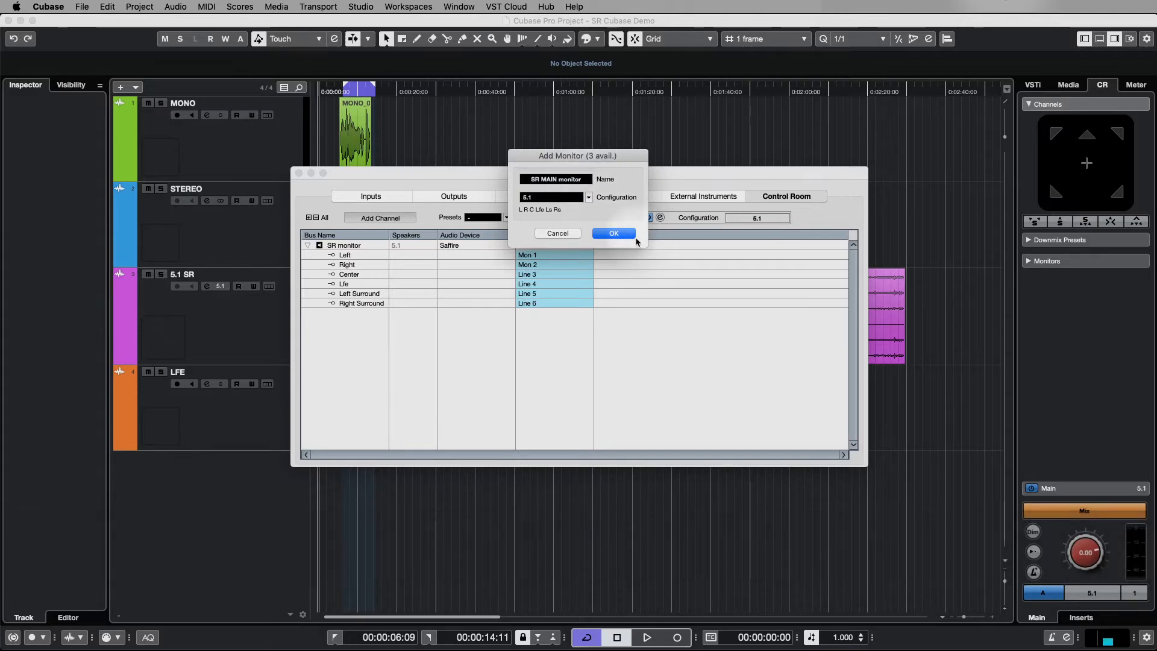
pyautogui.click(614, 234)
pyautogui.click(364, 357)
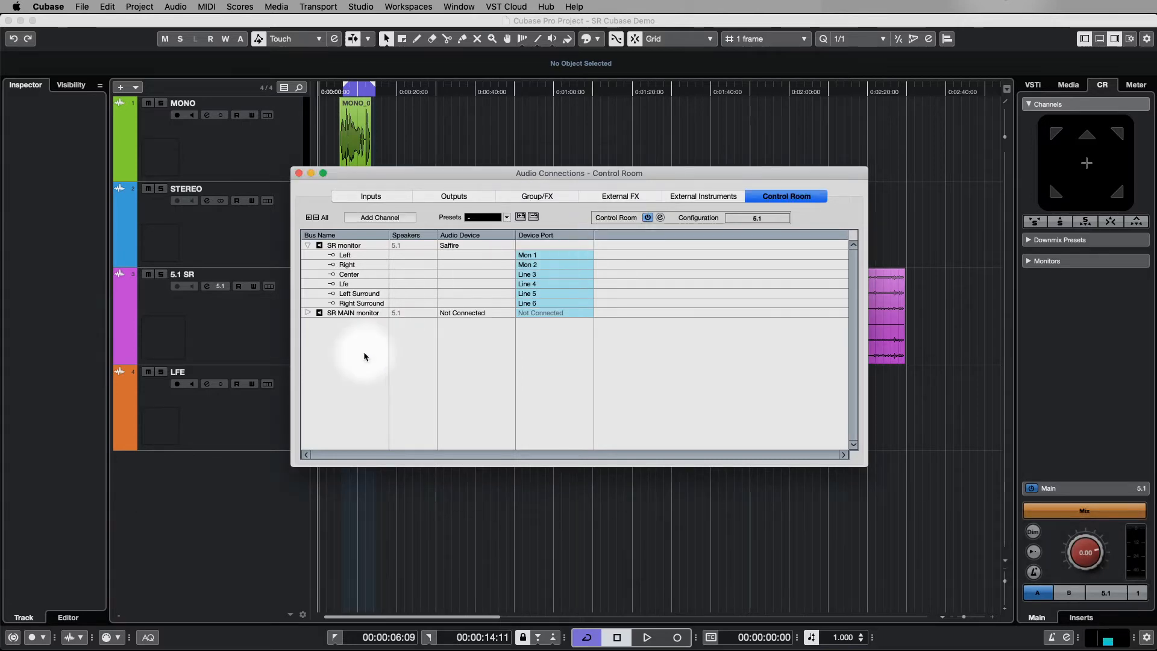
# Expand the SR MAIN monitor's channels and check which device ports are available for its Left channel.
pyautogui.click(308, 313)
pyautogui.click(475, 331)
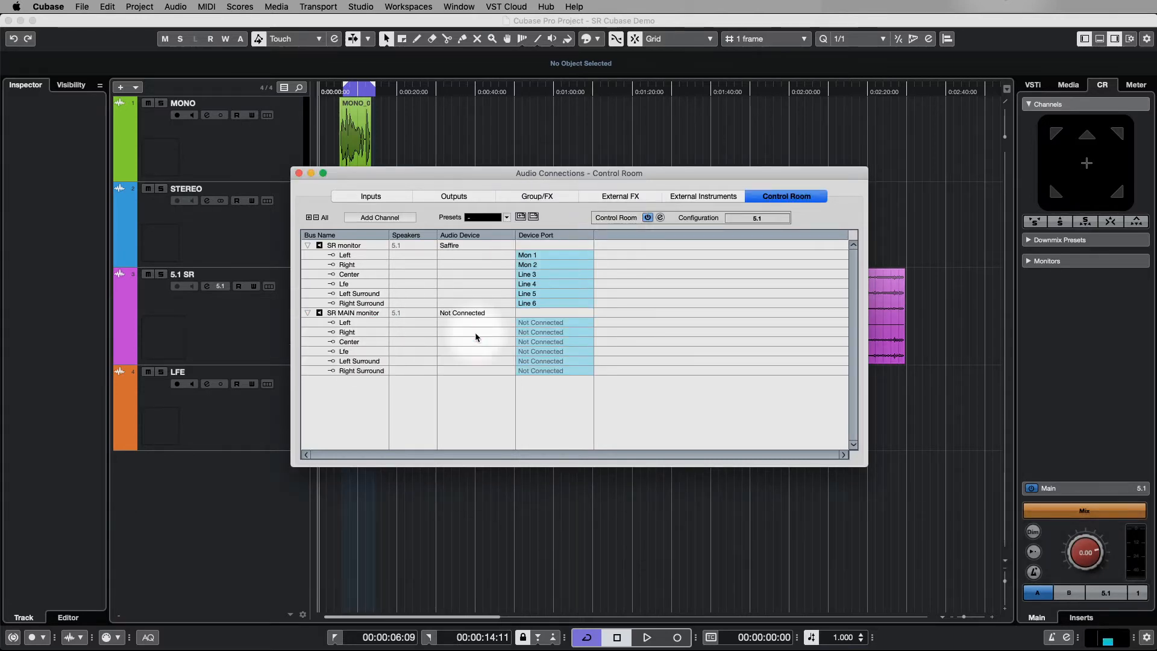
pyautogui.click(556, 323)
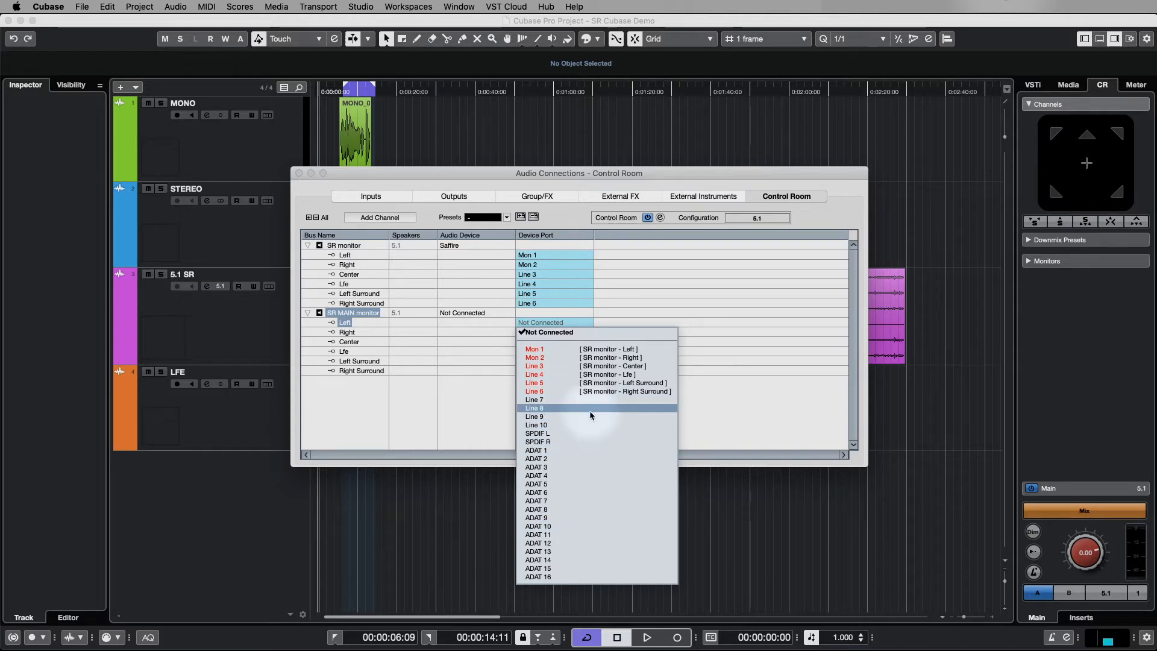
pyautogui.click(444, 393)
pyautogui.moveTo(576, 322); pyautogui.dragTo(574, 375)
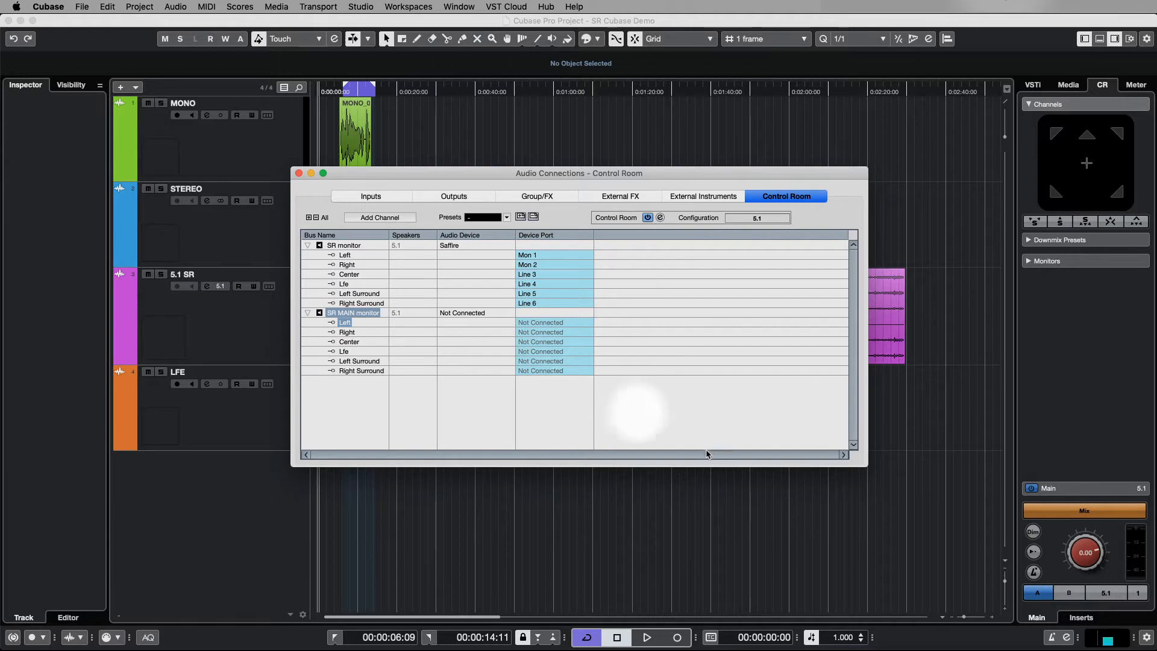
# Switch the active Control Room monitor between A and B, ending on B.
pyautogui.click(1070, 595)
pyautogui.click(1040, 593)
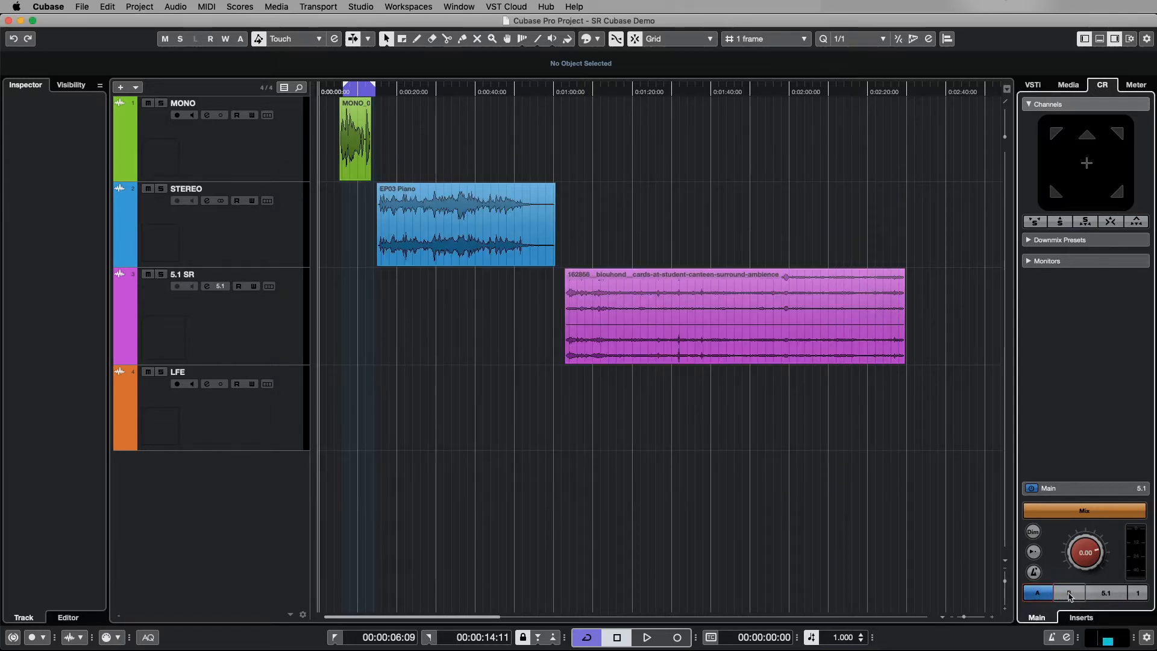
pyautogui.click(1070, 594)
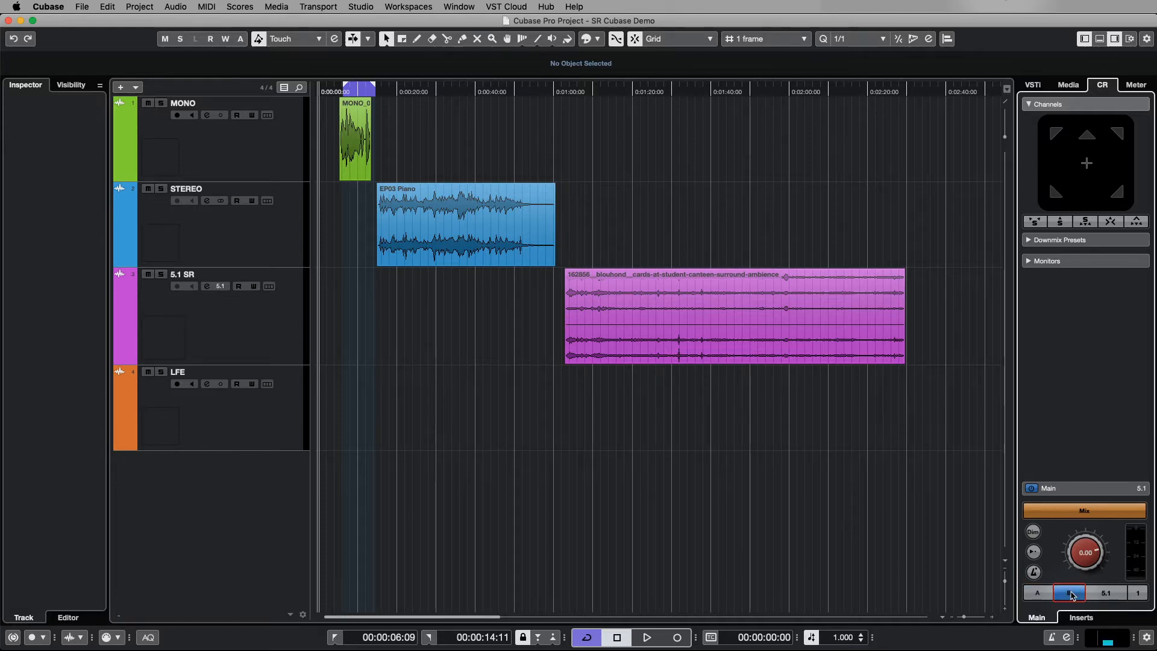
# Remove the "SR MAIN monitor" from the Control Room audio connections.
pyautogui.press('F4')
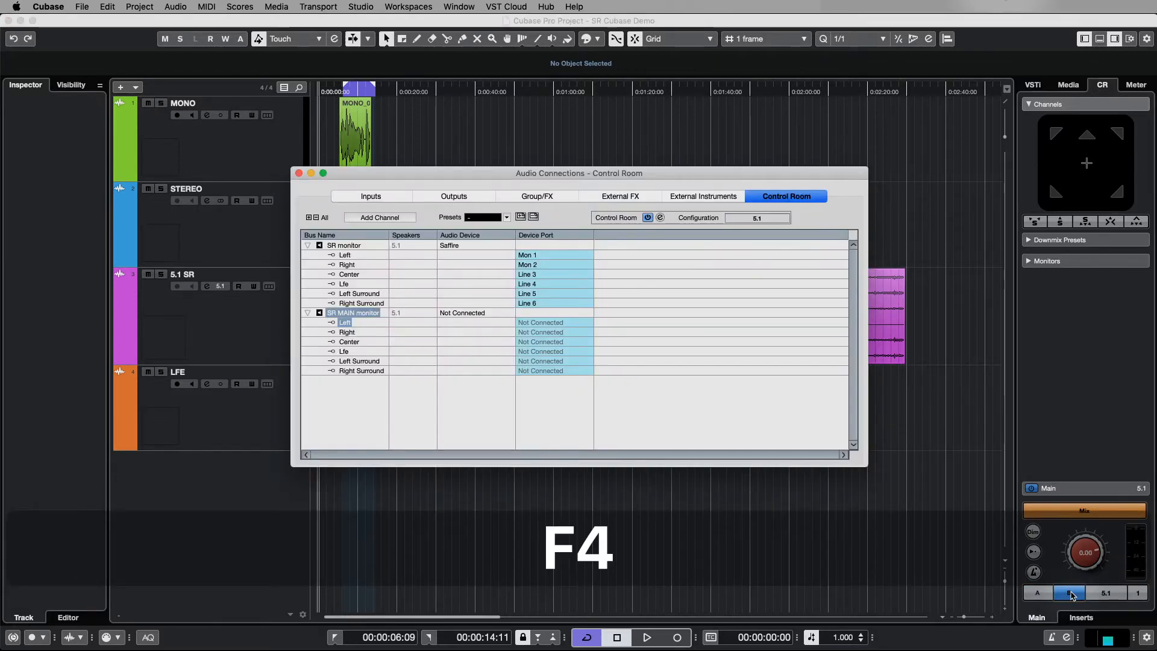
pyautogui.rightClick(356, 312)
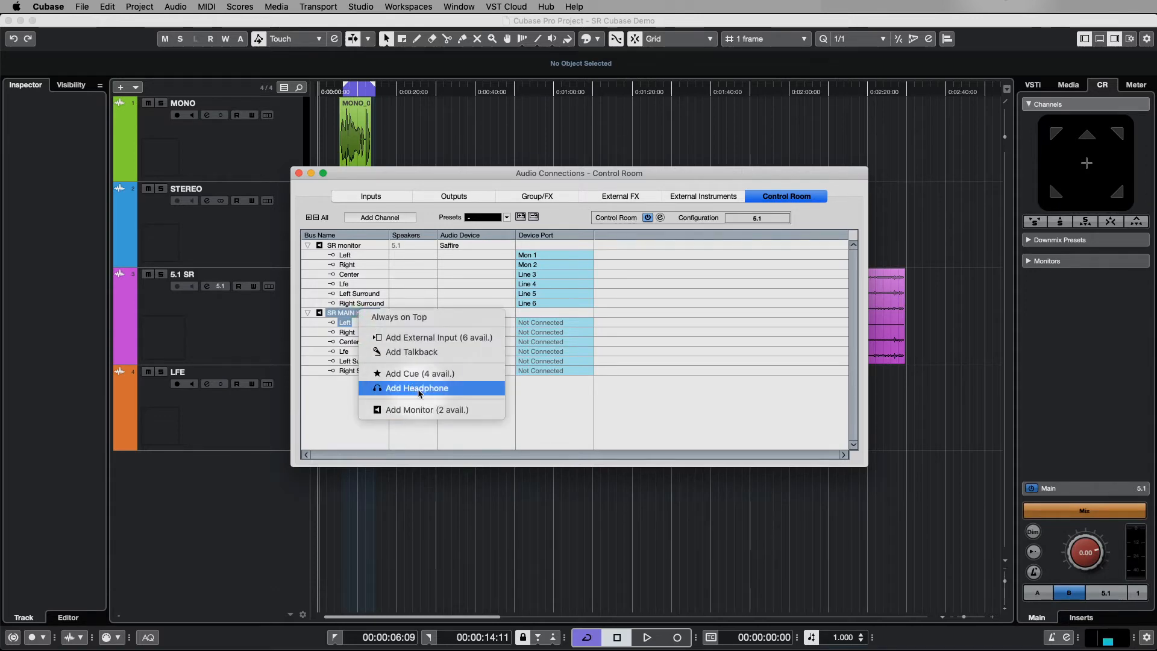
pyautogui.click(341, 397)
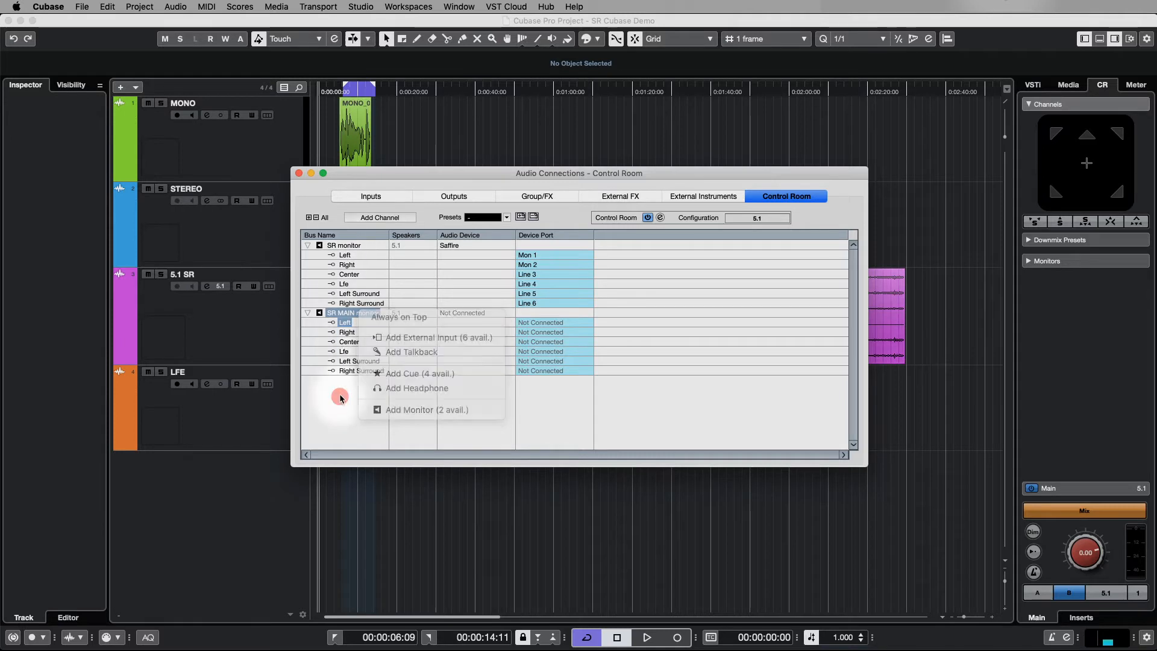
pyautogui.rightClick(320, 313)
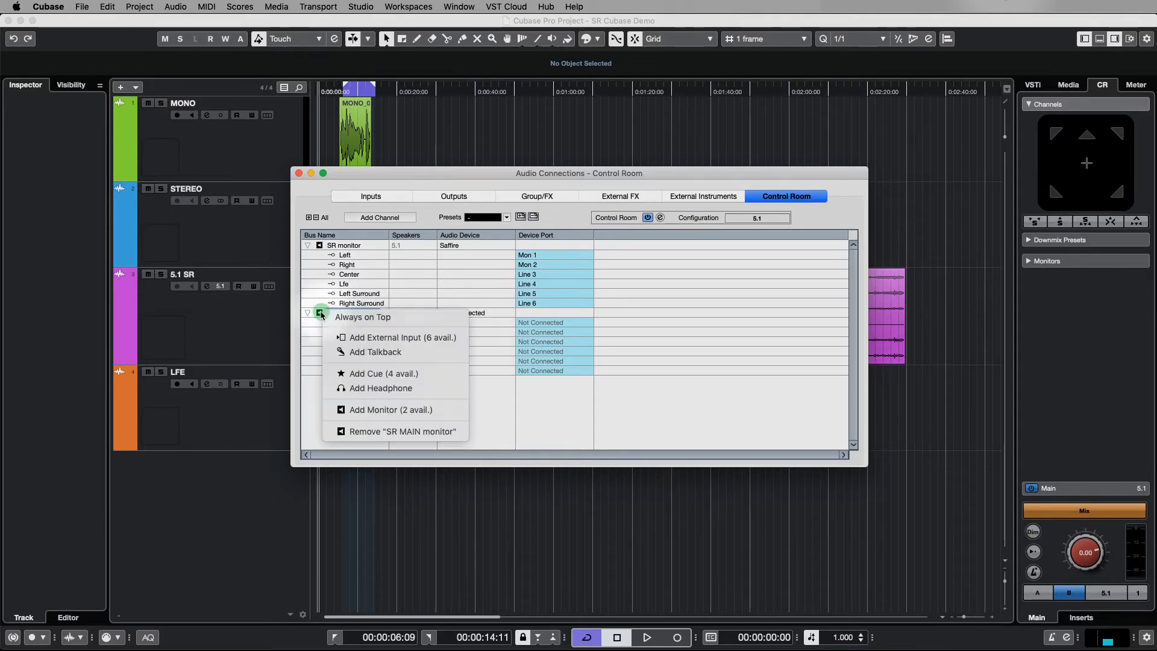
pyautogui.click(320, 313)
pyautogui.press('Delete')
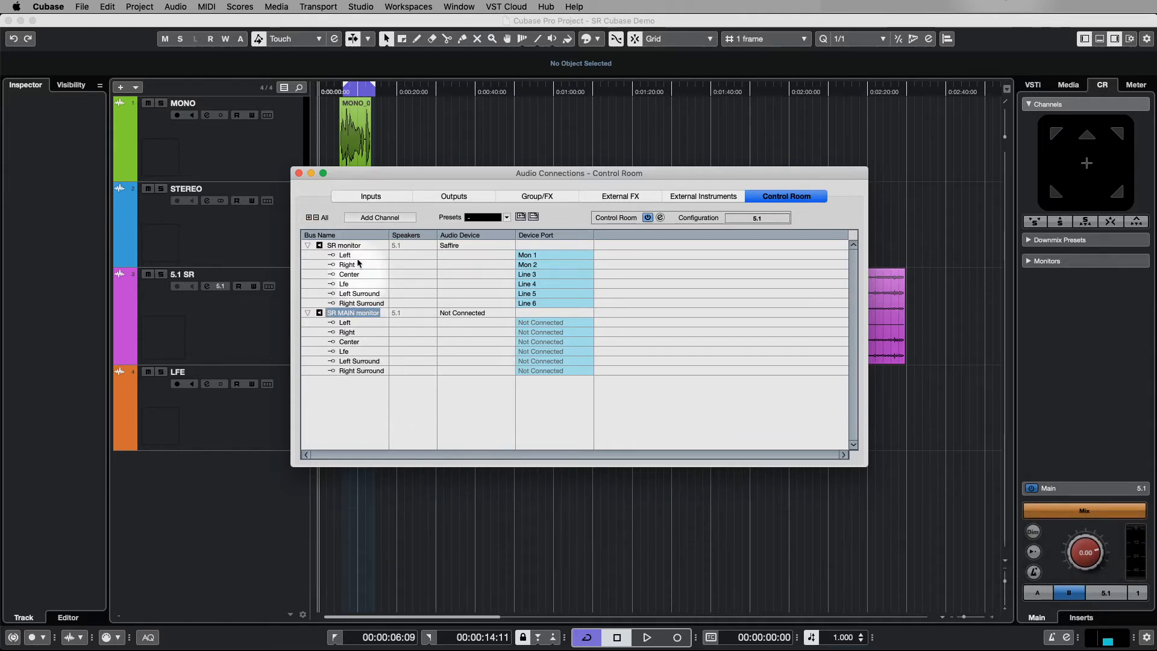
pyautogui.rightClick(352, 314)
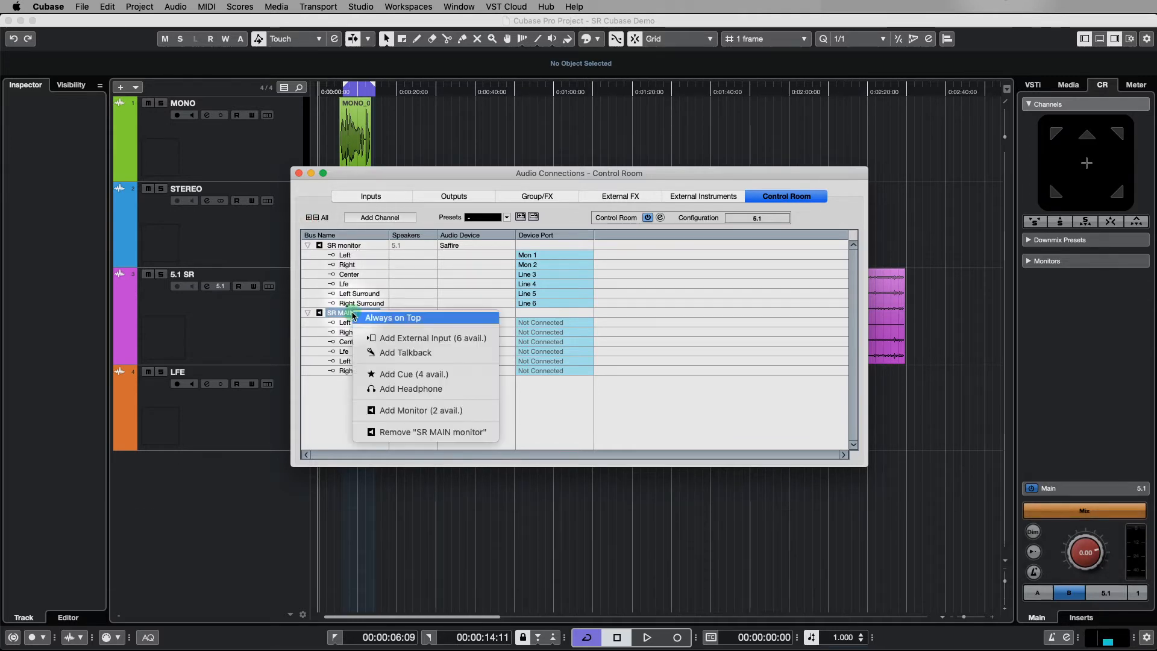
pyautogui.click(430, 432)
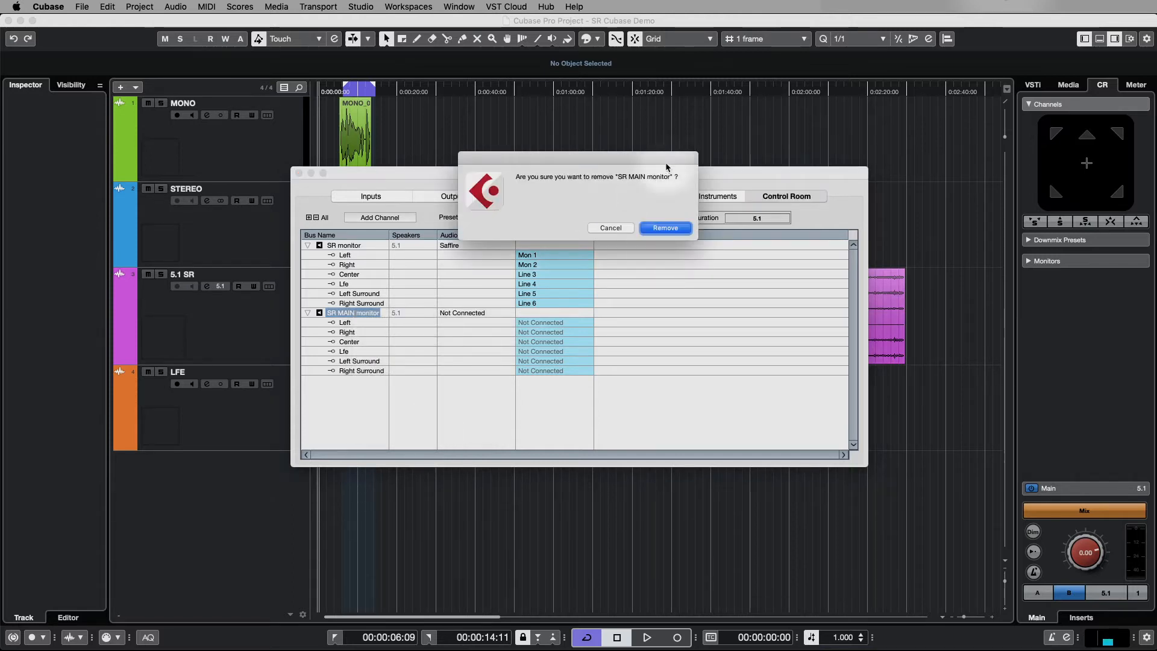
pyautogui.click(668, 227)
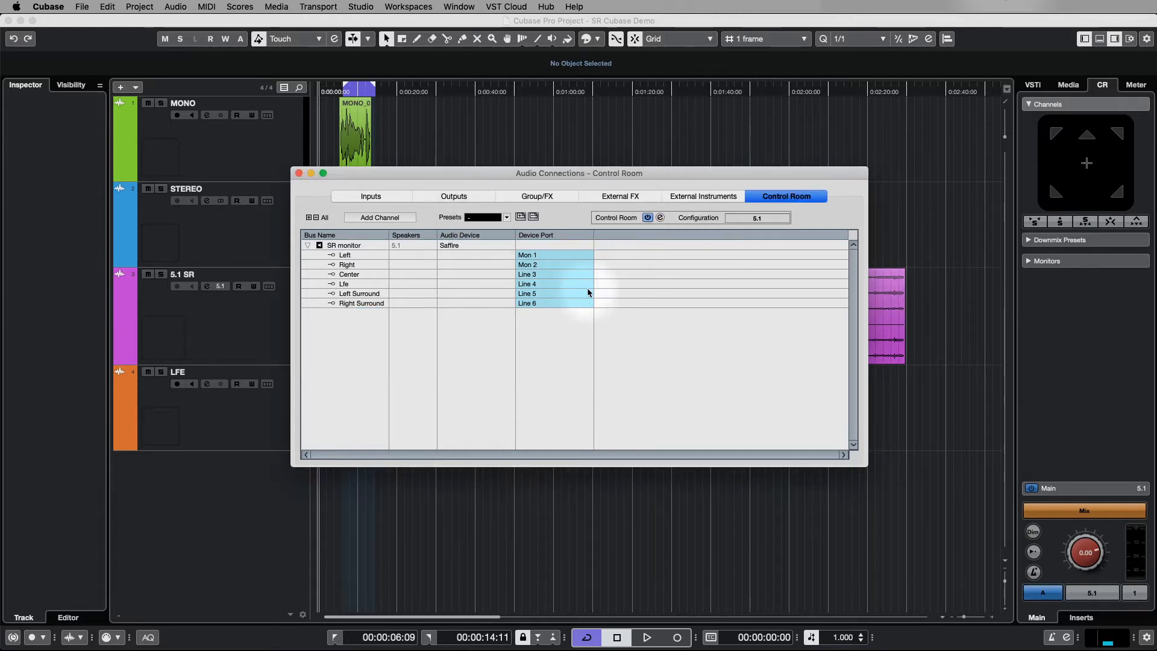
# Check which channel types can be added to the Control Room, and close the audio connections.
pyautogui.click(378, 218)
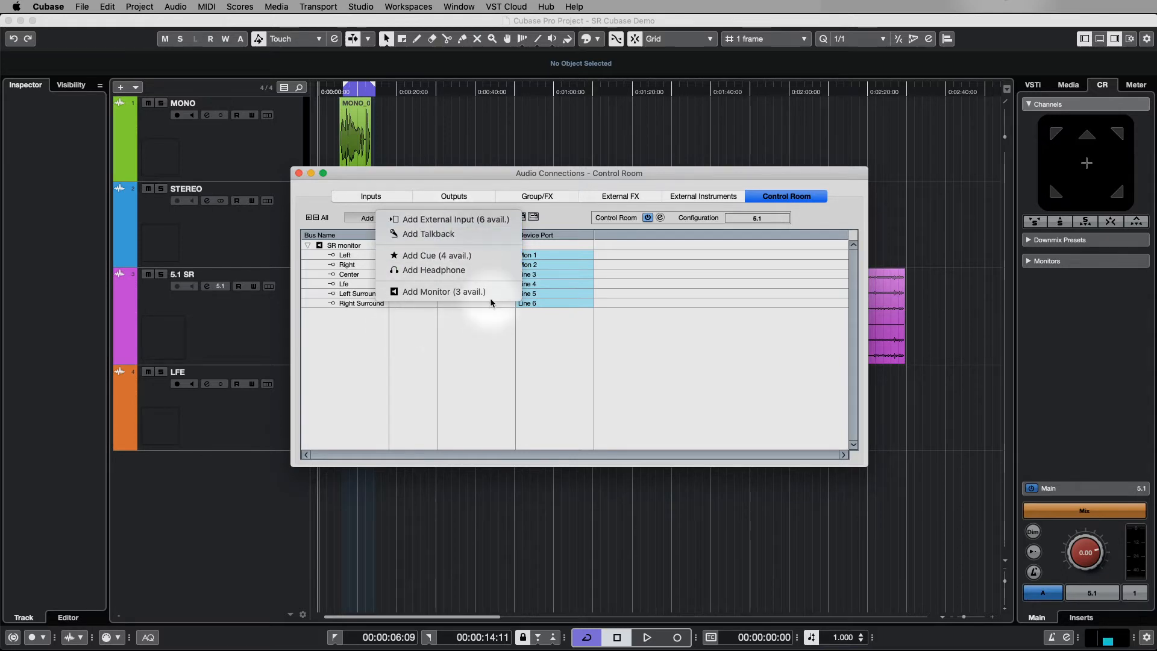
pyautogui.click(472, 361)
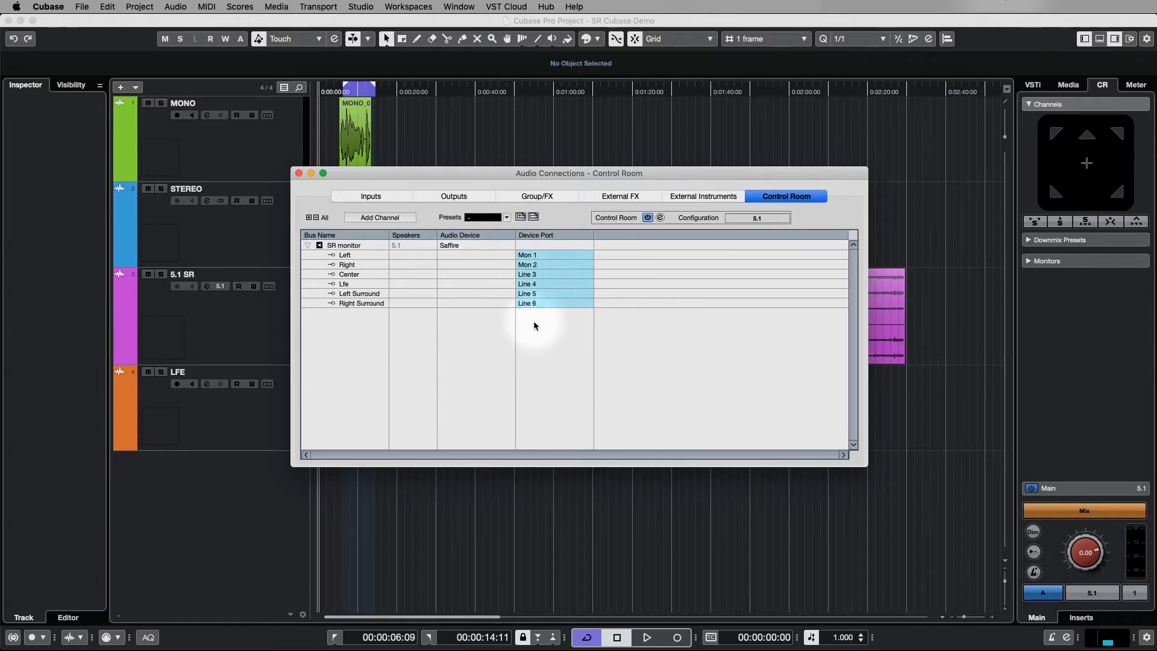
pyautogui.click(299, 174)
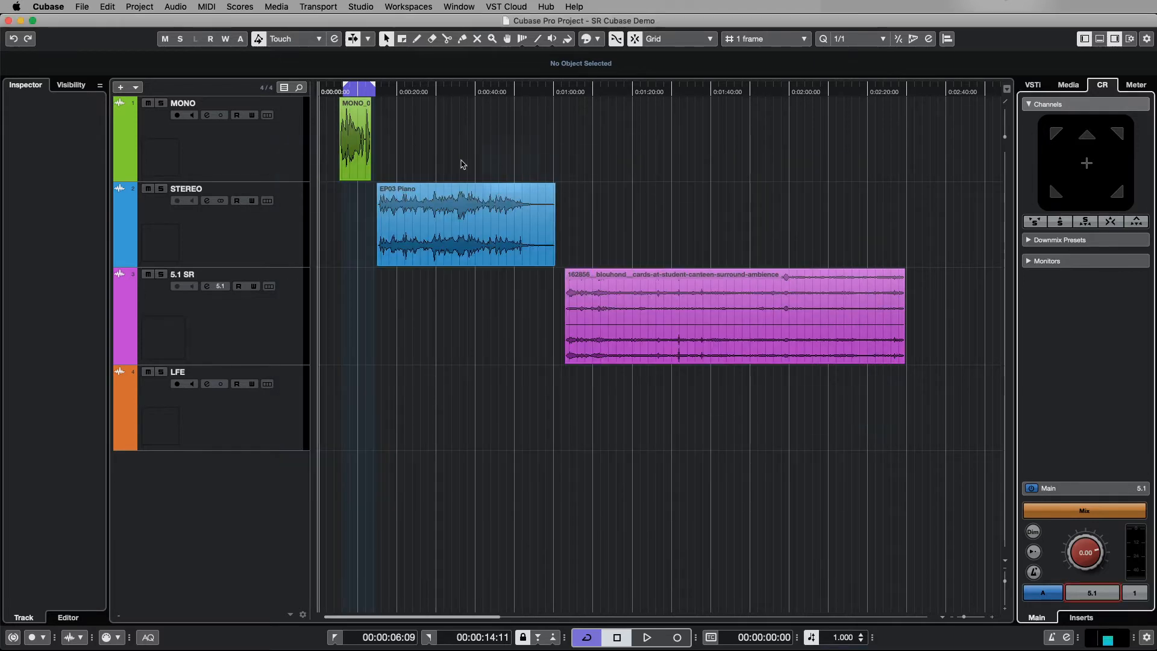
# Play the MONO clip from its start to check its signal level in the Control Room, and stop playback.
pyautogui.moveTo(358, 89); pyautogui.dragTo(435, 125)
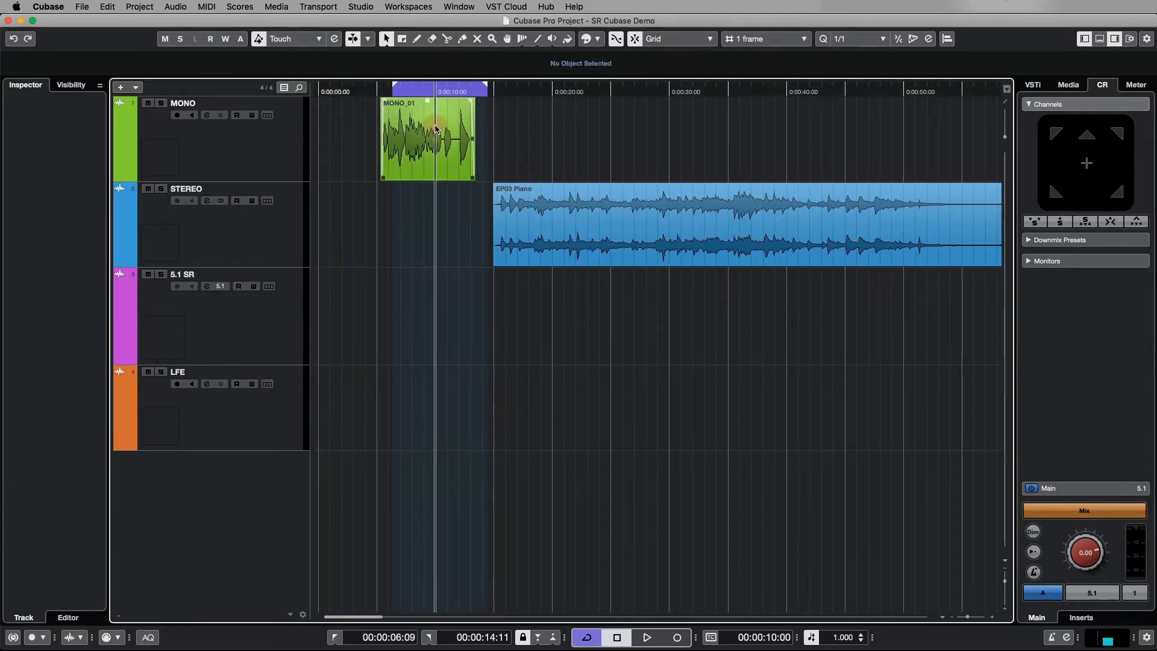
pyautogui.click(382, 89)
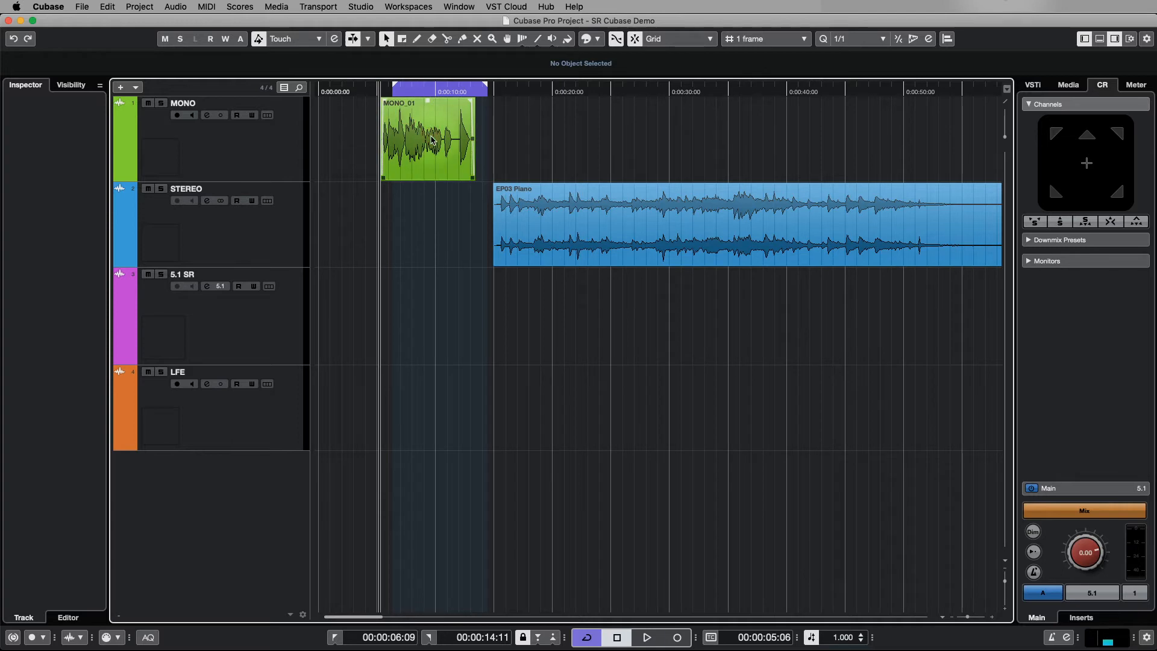
pyautogui.press('space')
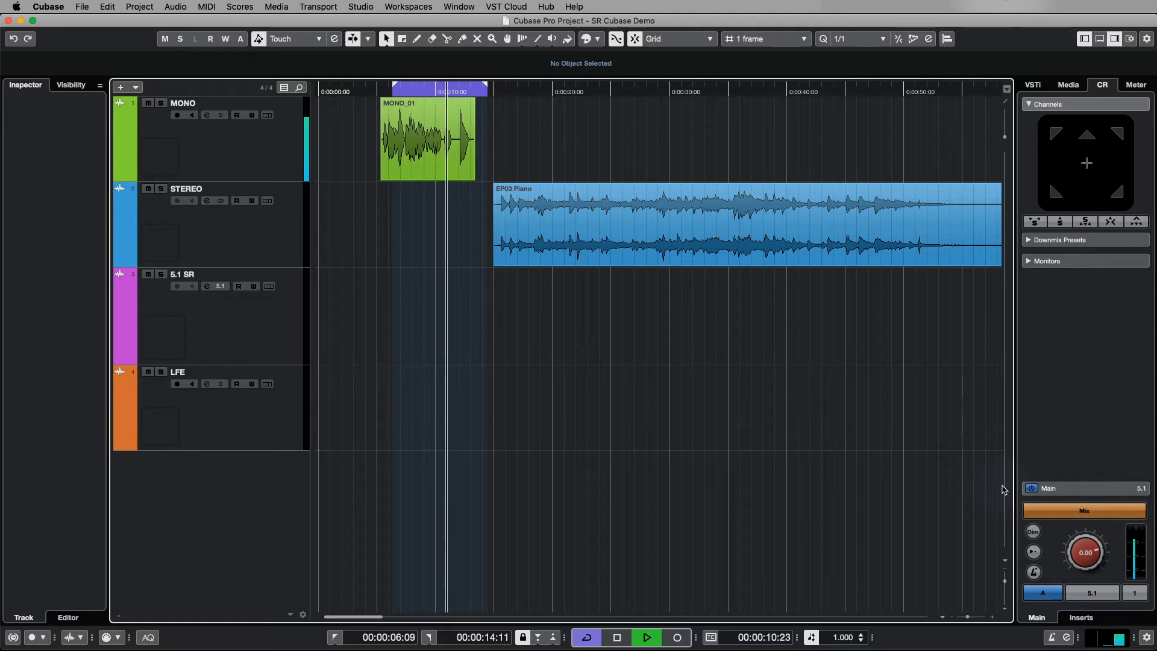
pyautogui.press('space')
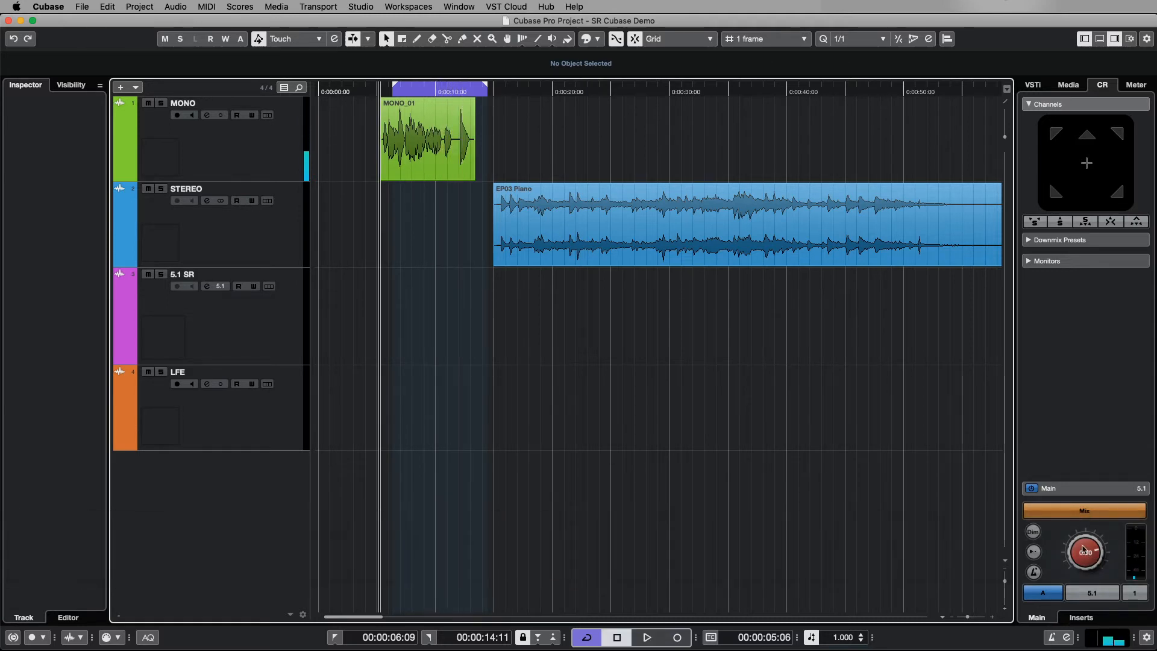
# Lower the Control Room level to about -8.9 dB and reset it to 0.
pyautogui.moveTo(1081, 549); pyautogui.dragTo(1079, 556)
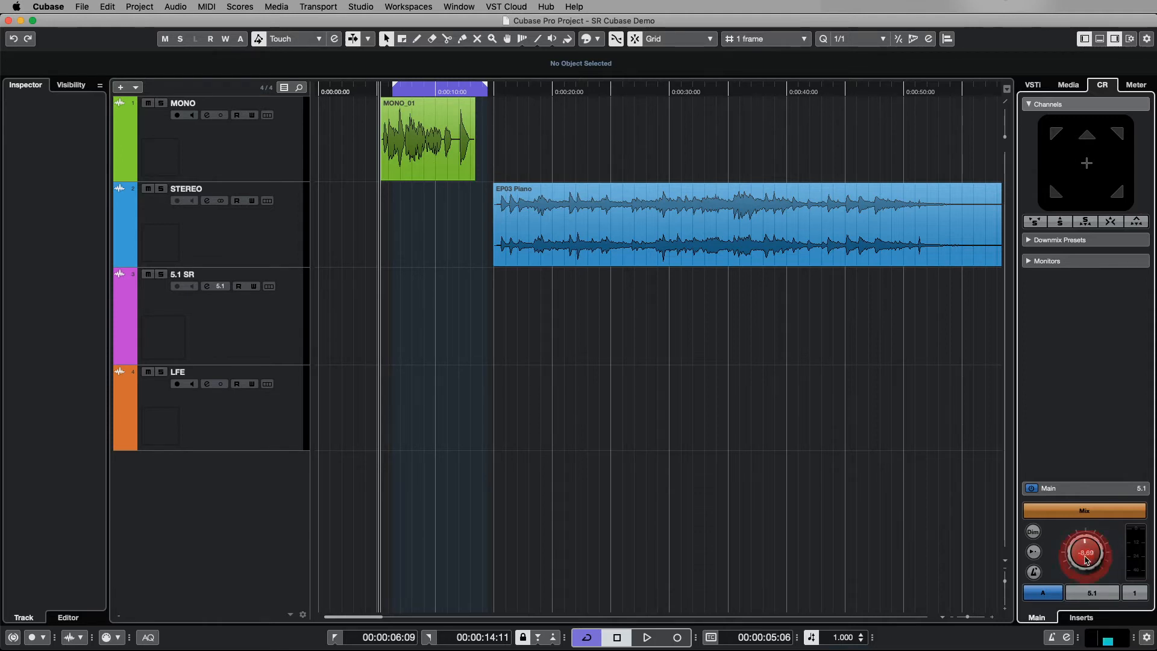
pyautogui.click(1098, 558)
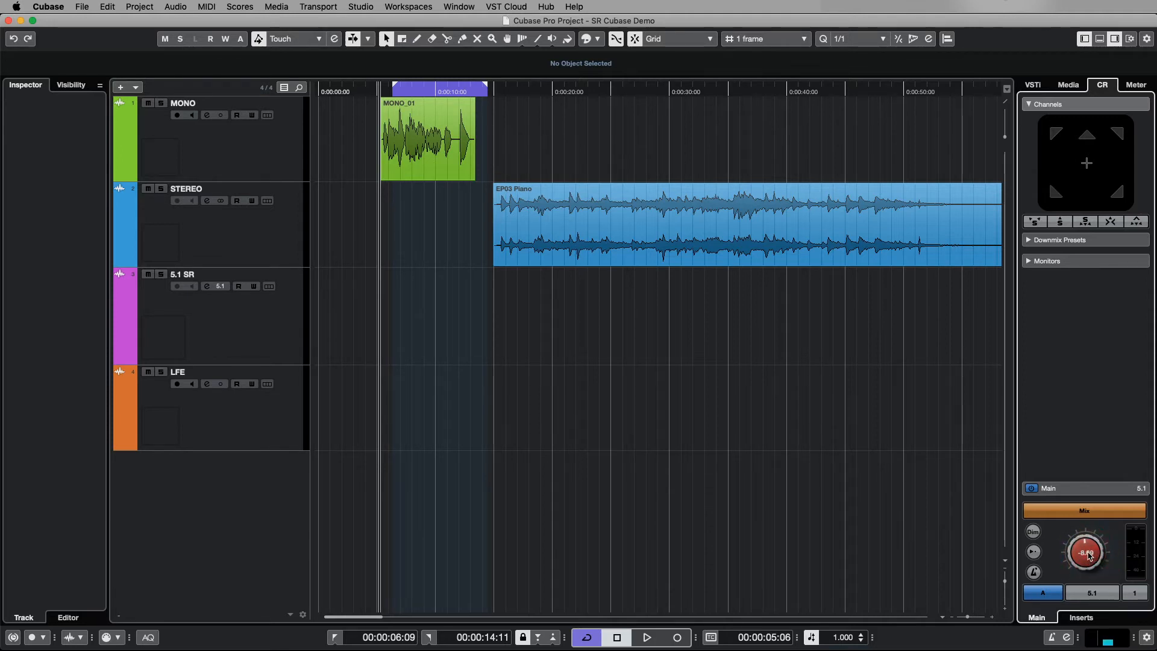
pyautogui.click(1085, 555)
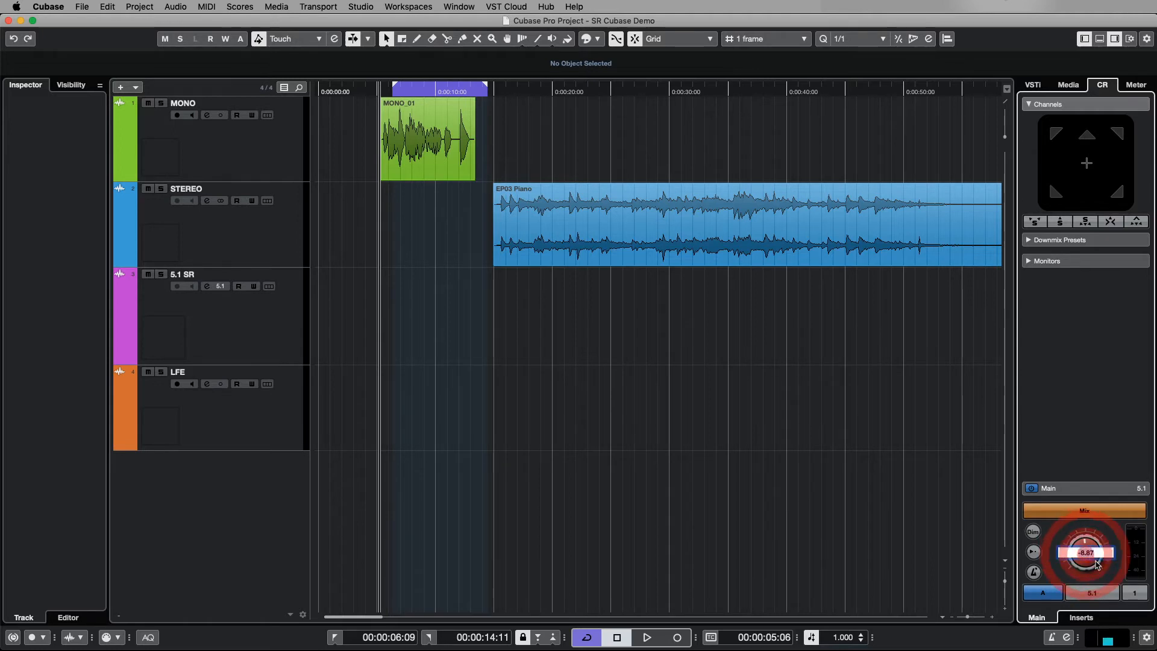
pyautogui.write('0')
pyautogui.press('Return')
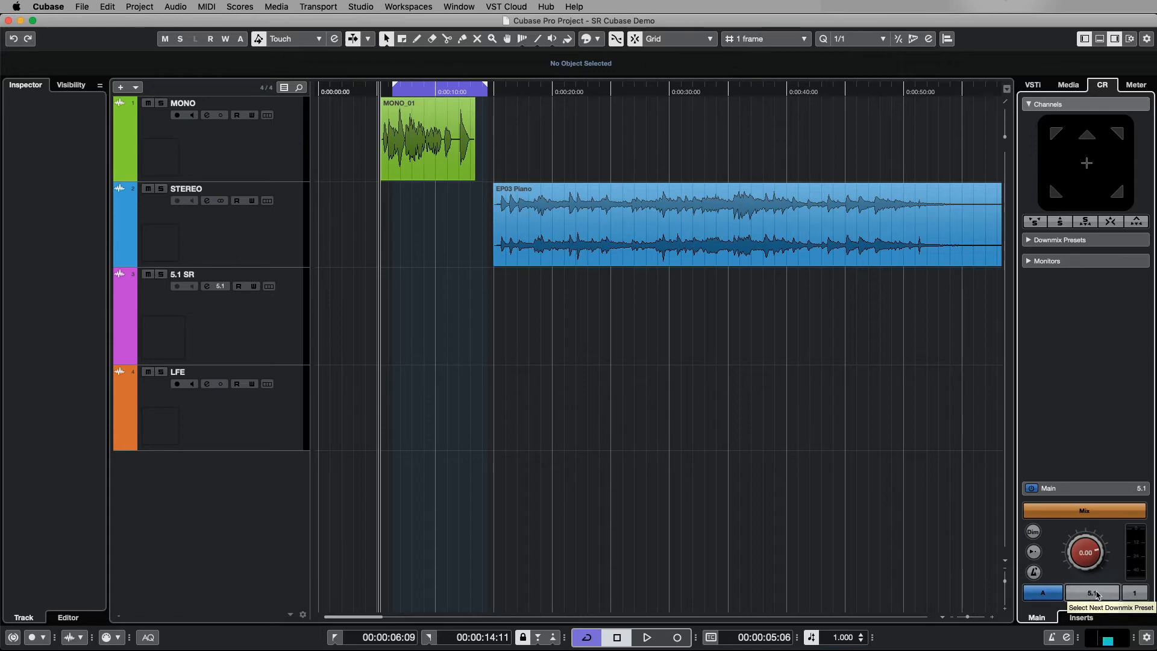
# Play the surround ambience clip on the 5.1 SR track from about 0:01:20 and stop playback.
pyautogui.keyDown('super'); pyautogui.scroll(-6, 535, 312); pyautogui.keyUp('super')
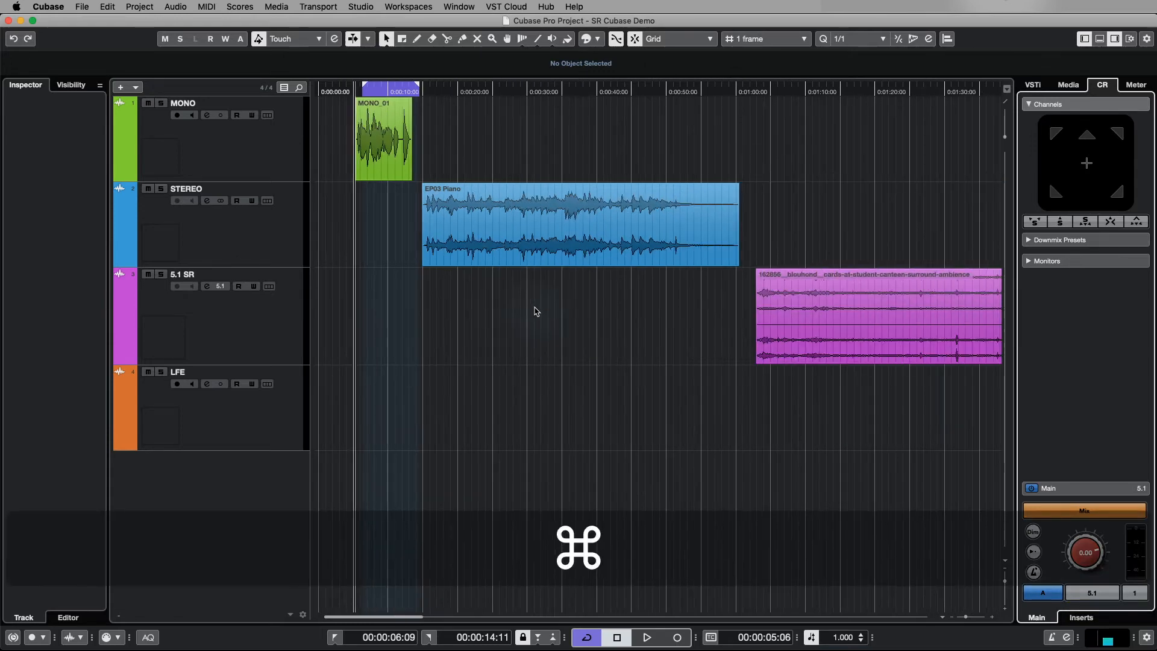
pyautogui.hscroll(-3, 537, 312)
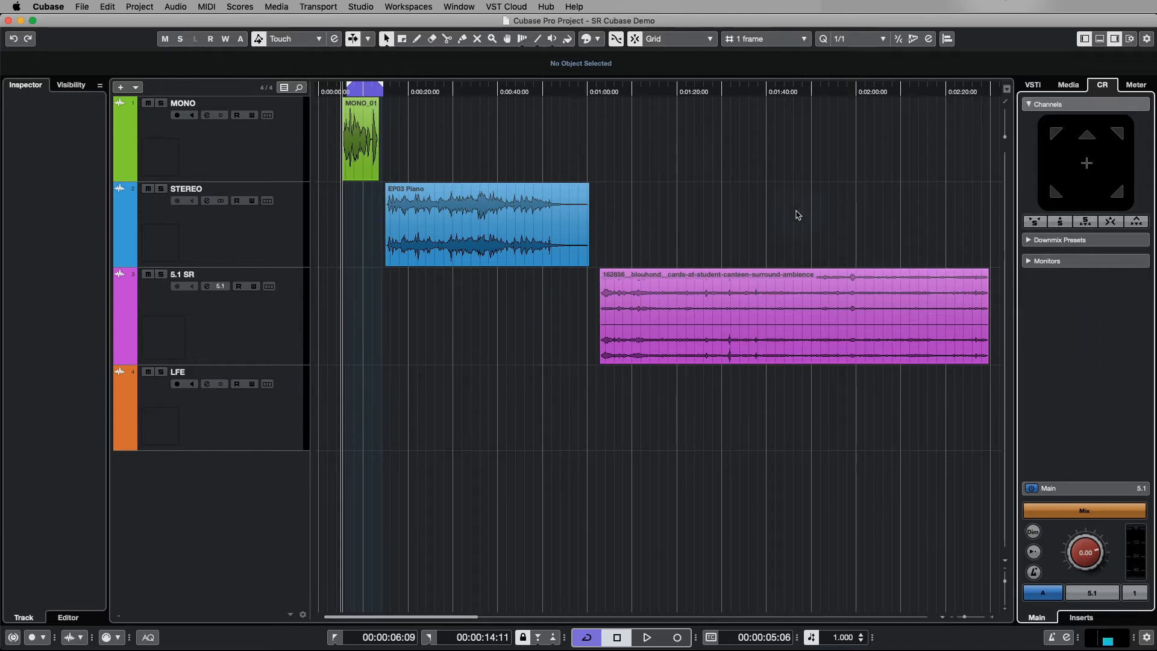
pyautogui.moveTo(663, 88); pyautogui.dragTo(678, 92)
pyautogui.press('space')
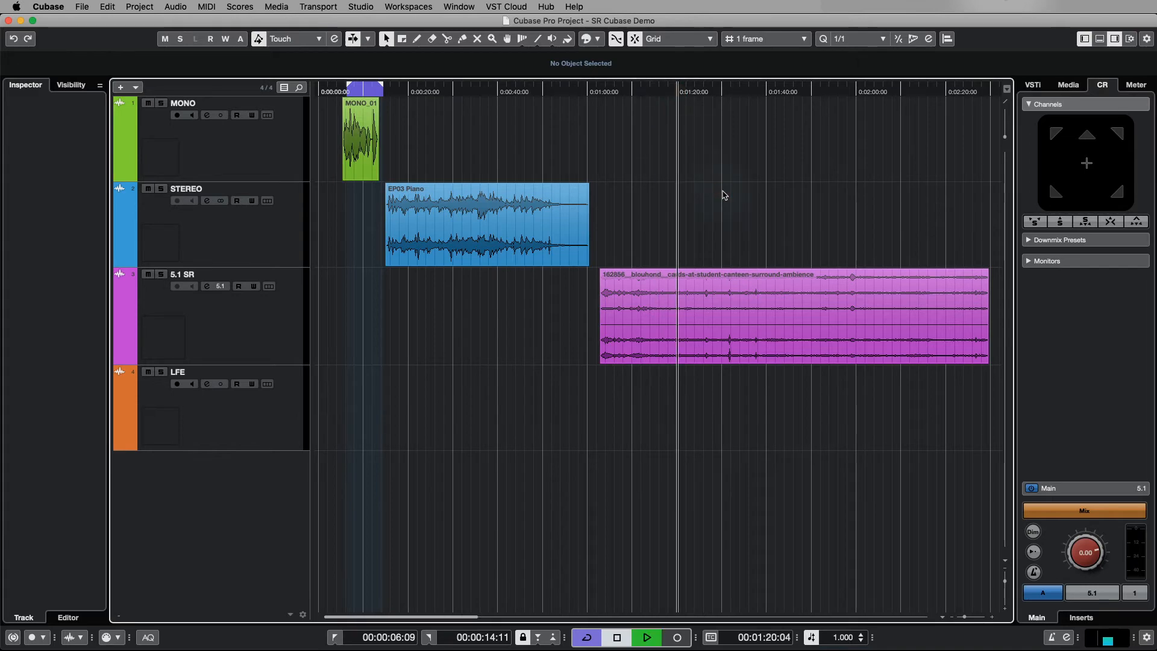
pyautogui.press('space')
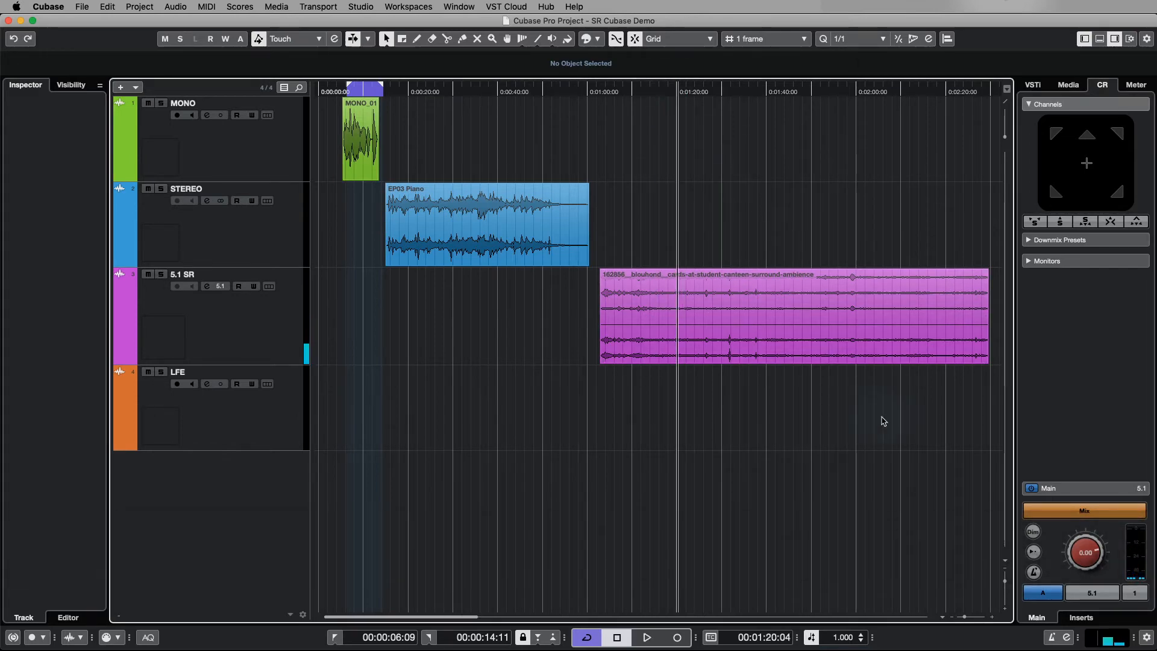
# Audition the surround ambience clip through the Control Room's Stereo downmix preset.
pyautogui.click(1092, 593)
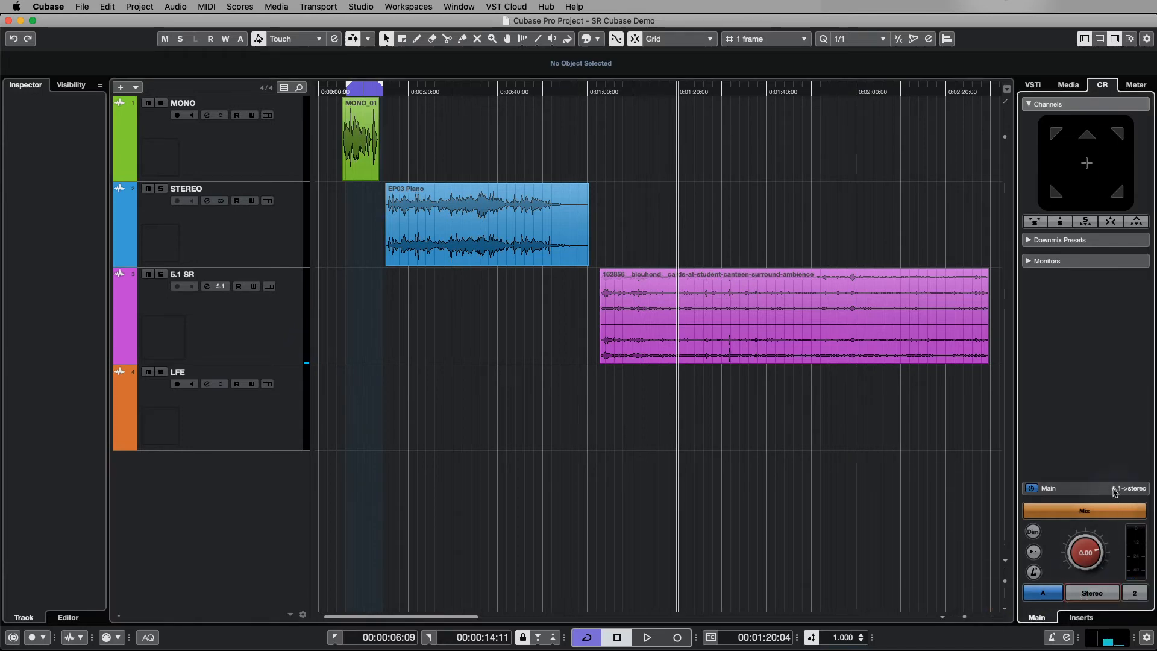
pyautogui.press('space')
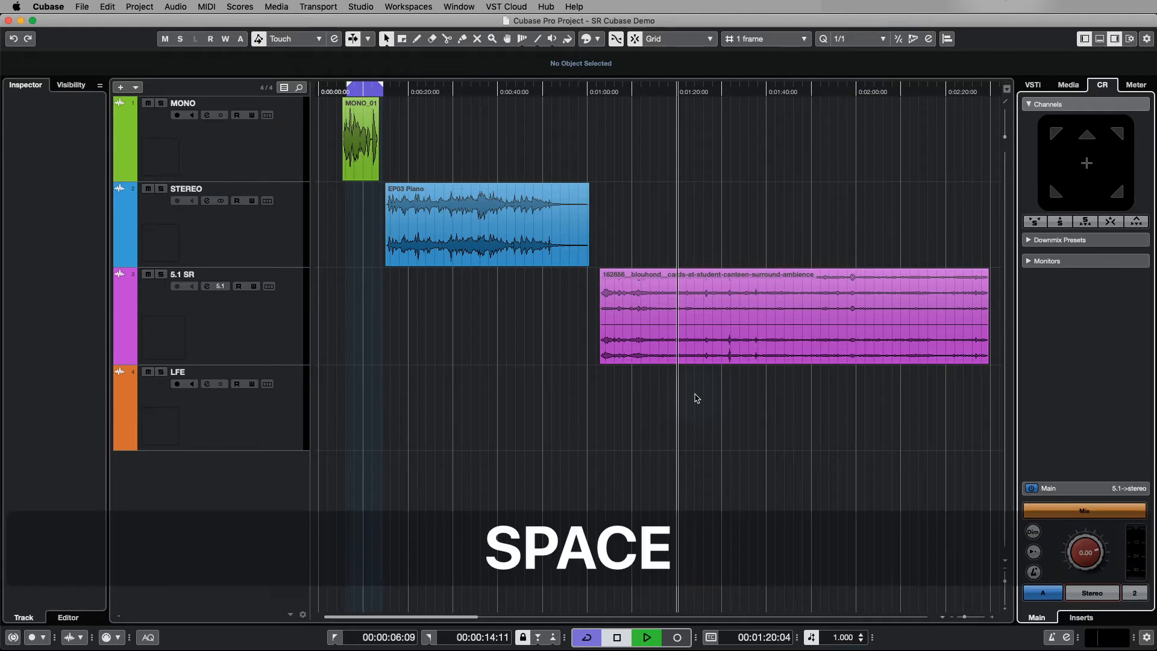
pyautogui.press('space')
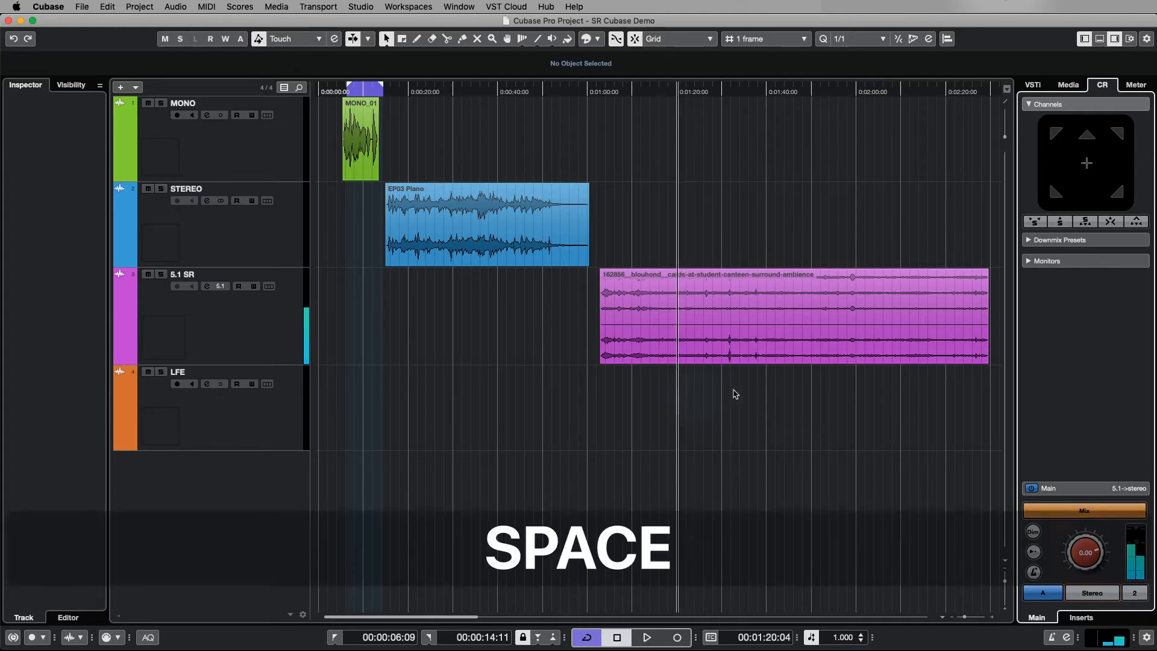
# Expand the Control Room's downmix presets and cycle through 5.1, Stereo and Mono, ending on 5.1.
pyautogui.click(1060, 240)
pyautogui.click(1086, 144)
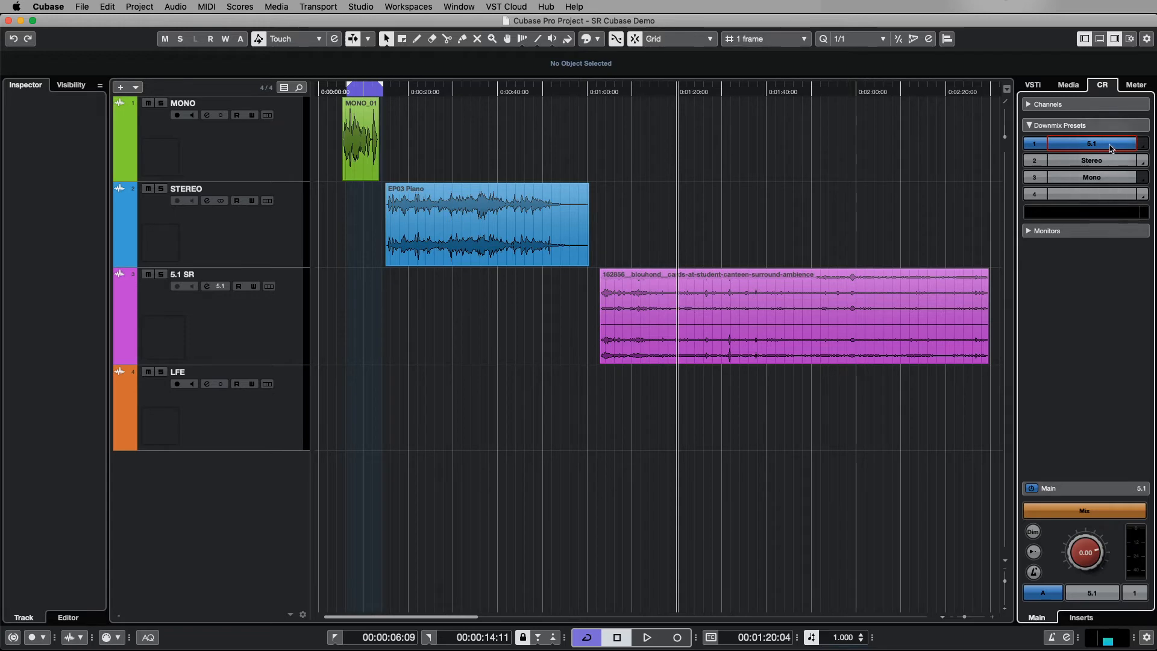
pyautogui.click(1107, 161)
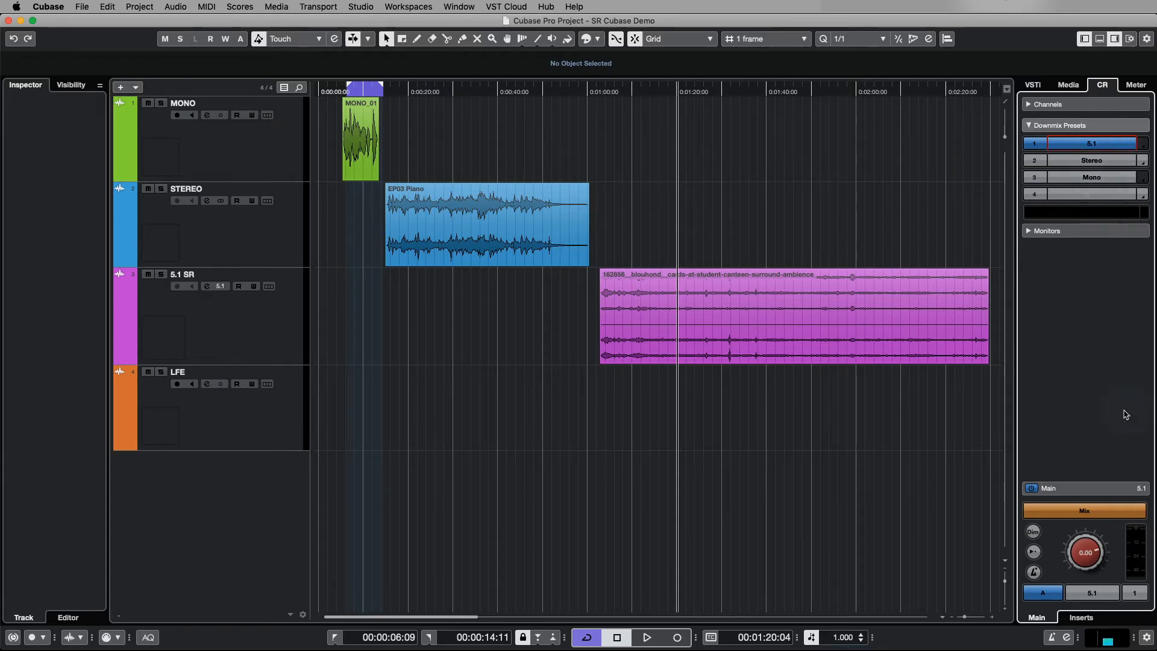
pyautogui.click(1105, 595)
pyautogui.click(1104, 595)
pyautogui.click(1104, 595)
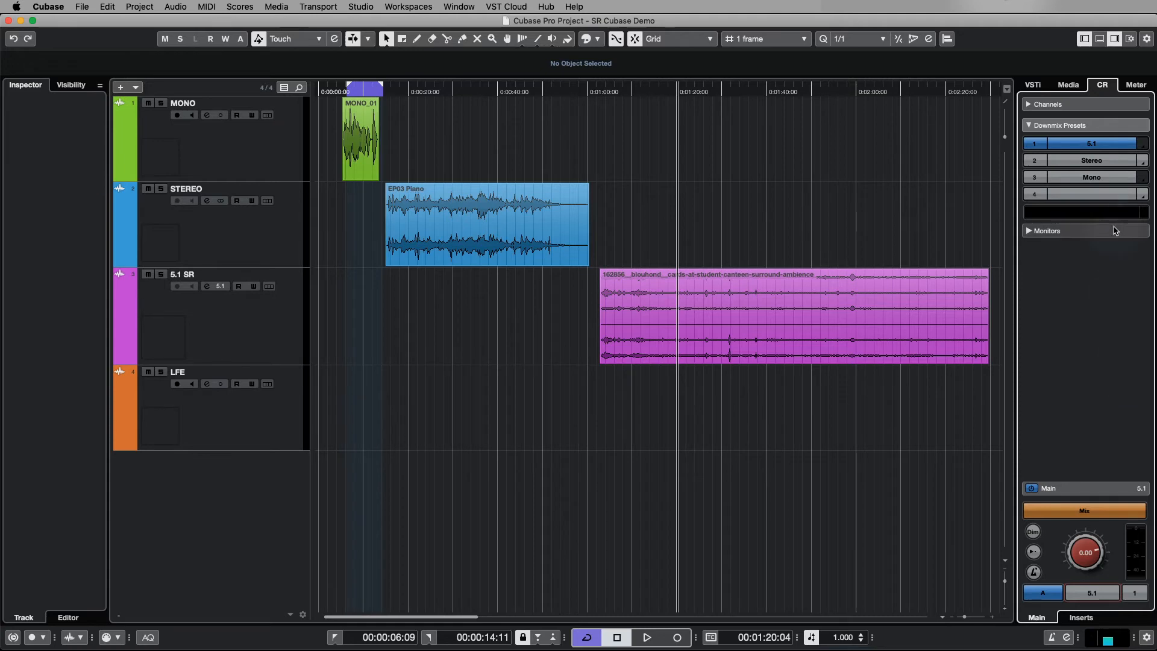
# Activate the Stereo downmix preset and open its MixConvert settings, placing the plug-in window over the surround clip.
pyautogui.click(1126, 164)
pyautogui.click(1142, 161)
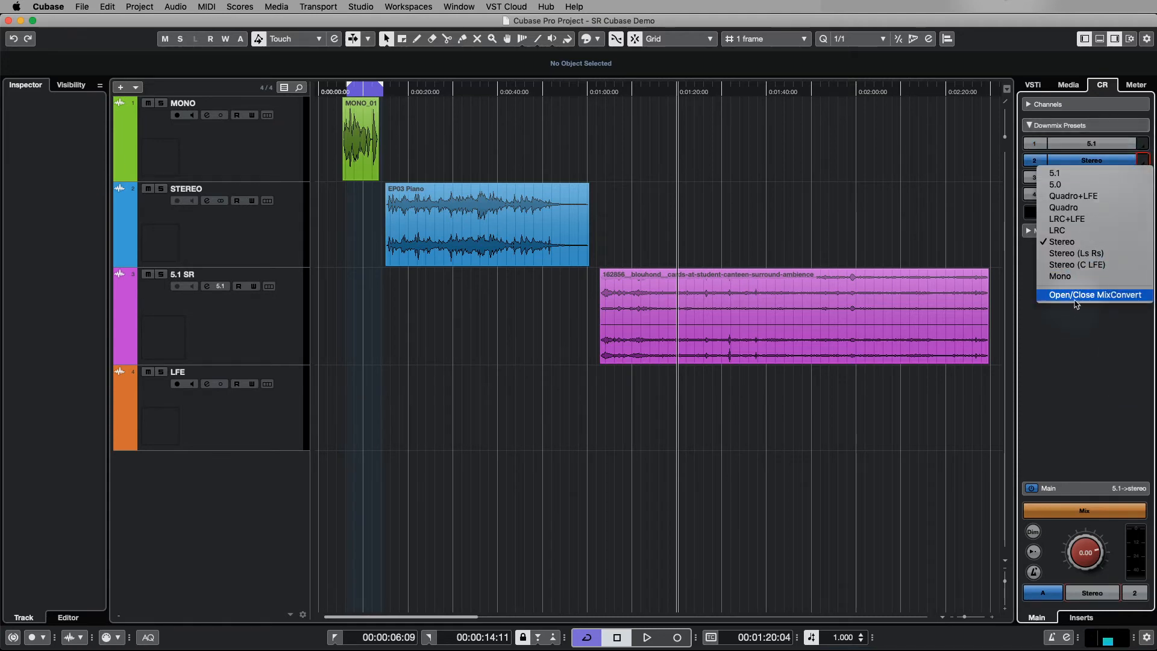
pyautogui.click(1075, 299)
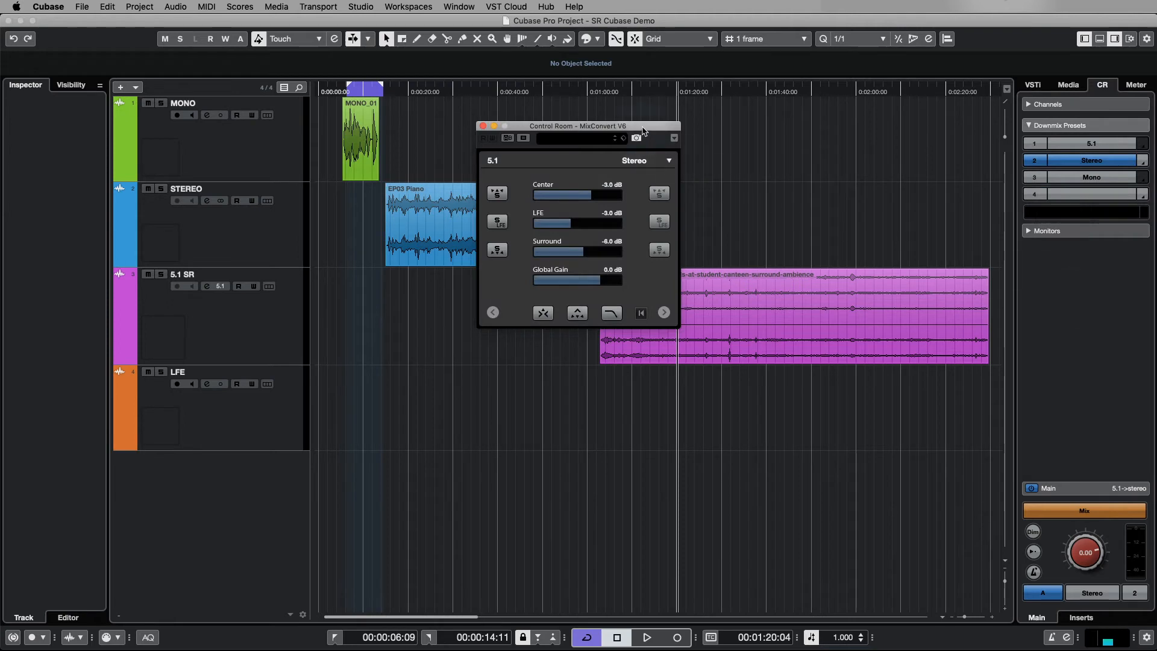
pyautogui.moveTo(643, 131); pyautogui.dragTo(843, 194)
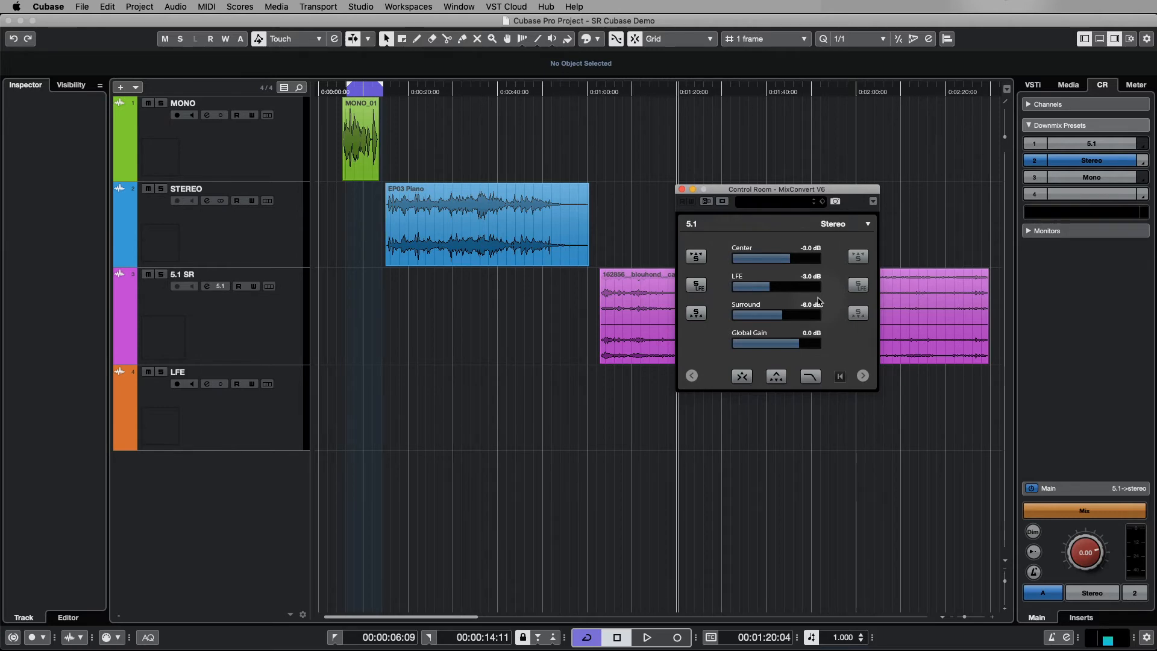
pyautogui.moveTo(1131, 0); pyautogui.dragTo(1156, 181)
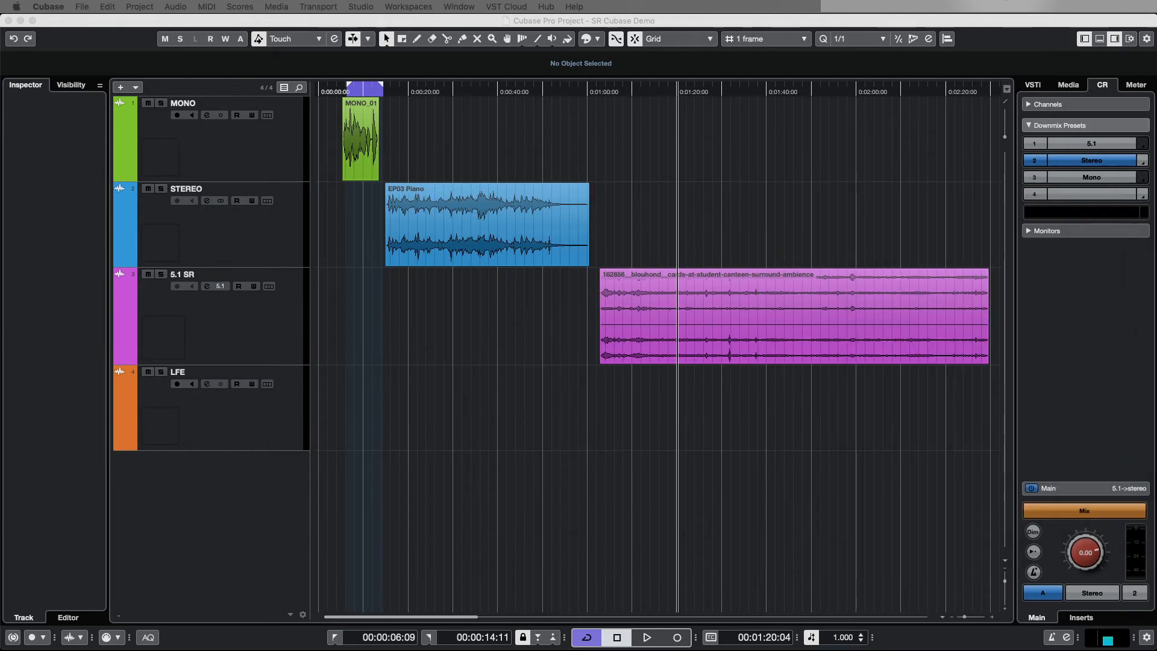
pyautogui.click(798, 190)
pyautogui.moveTo(798, 191); pyautogui.dragTo(782, 185)
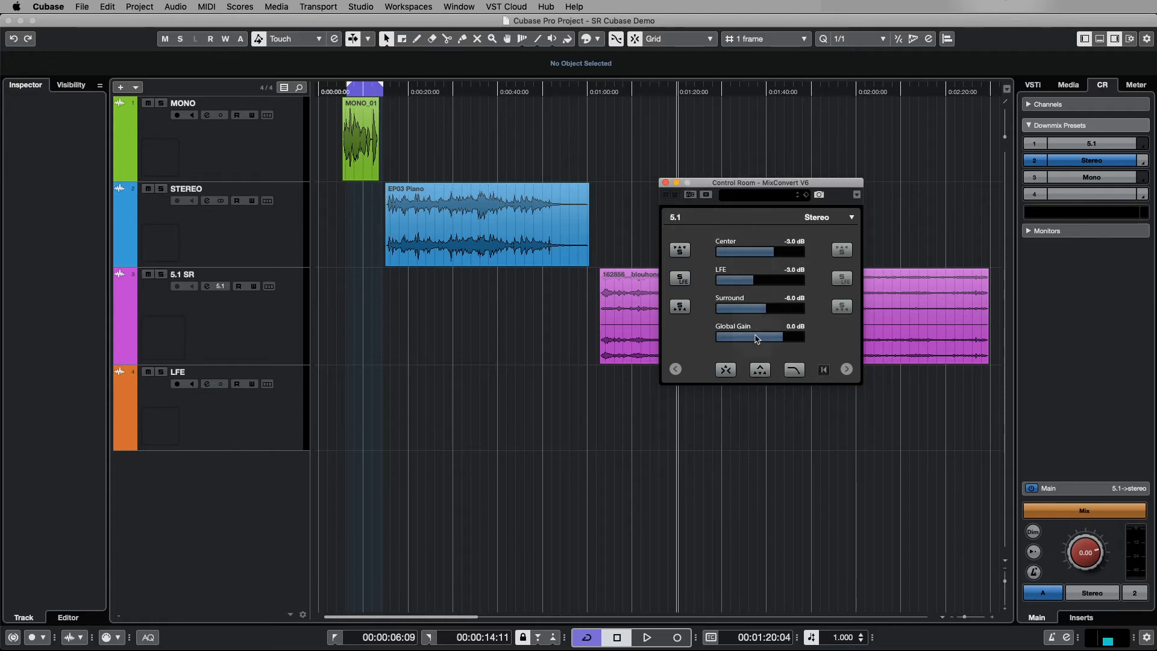
# Check the output format setting in the Stereo preset's MixConvert, and close the plug-in.
pyautogui.click(818, 218)
pyautogui.click(741, 220)
pyautogui.click(665, 182)
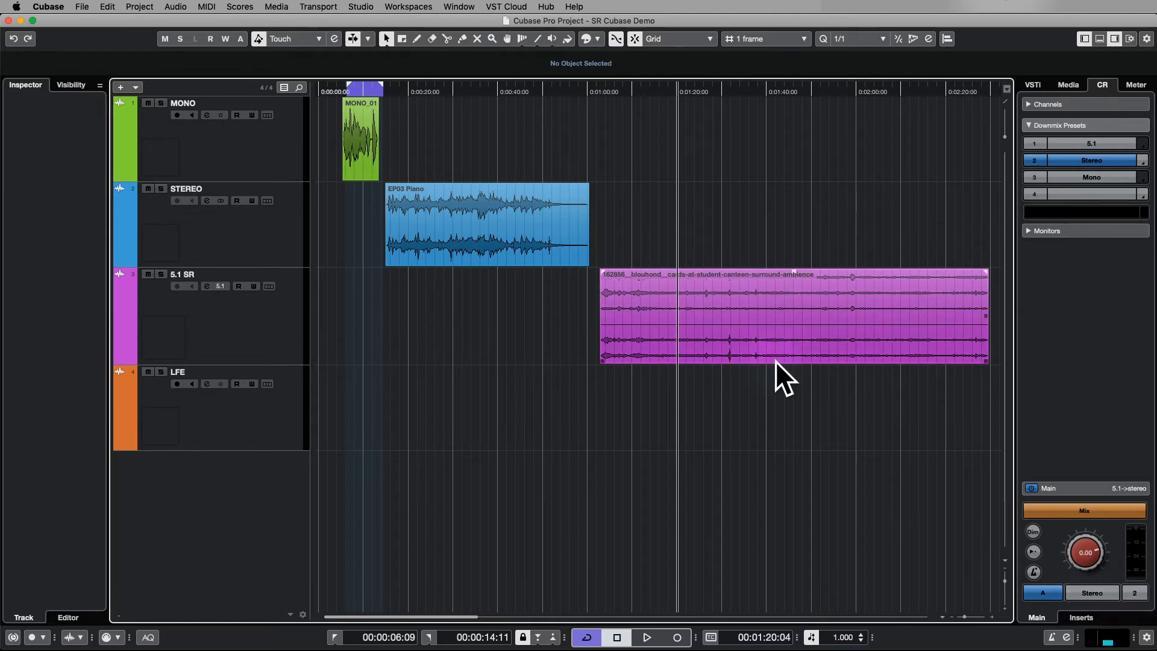
# Expand the Control Room's Channels section and cycle through the downmix presets, ending on Mono.
pyautogui.click(1069, 107)
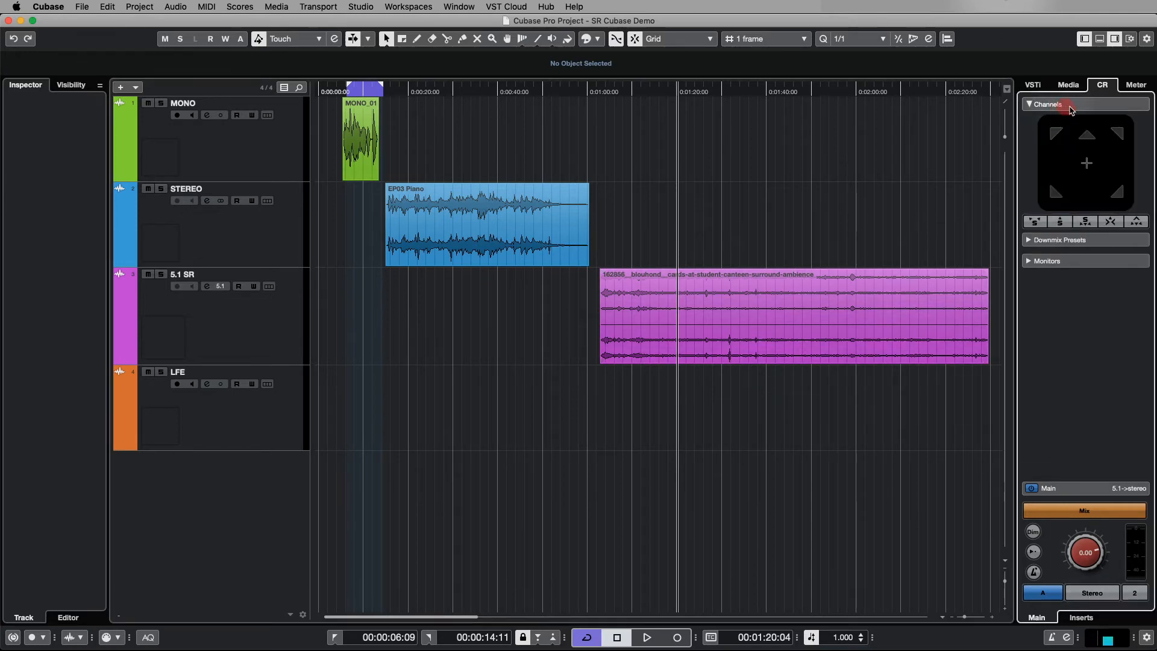
pyautogui.click(1095, 596)
pyautogui.click(1098, 596)
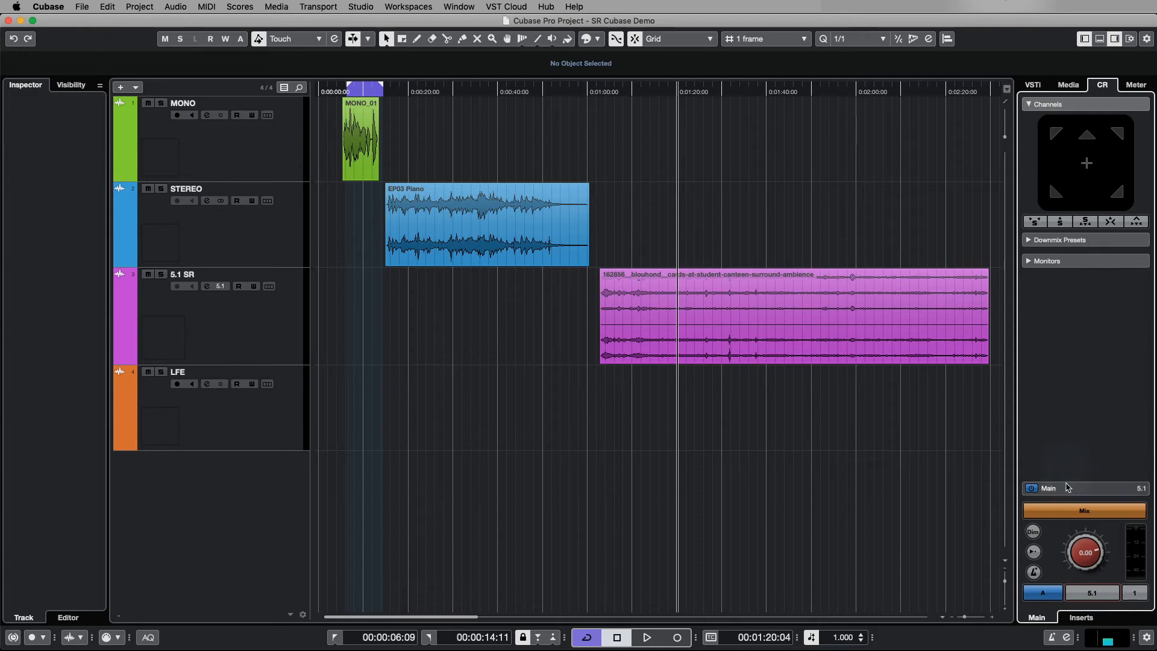
pyautogui.click(1097, 594)
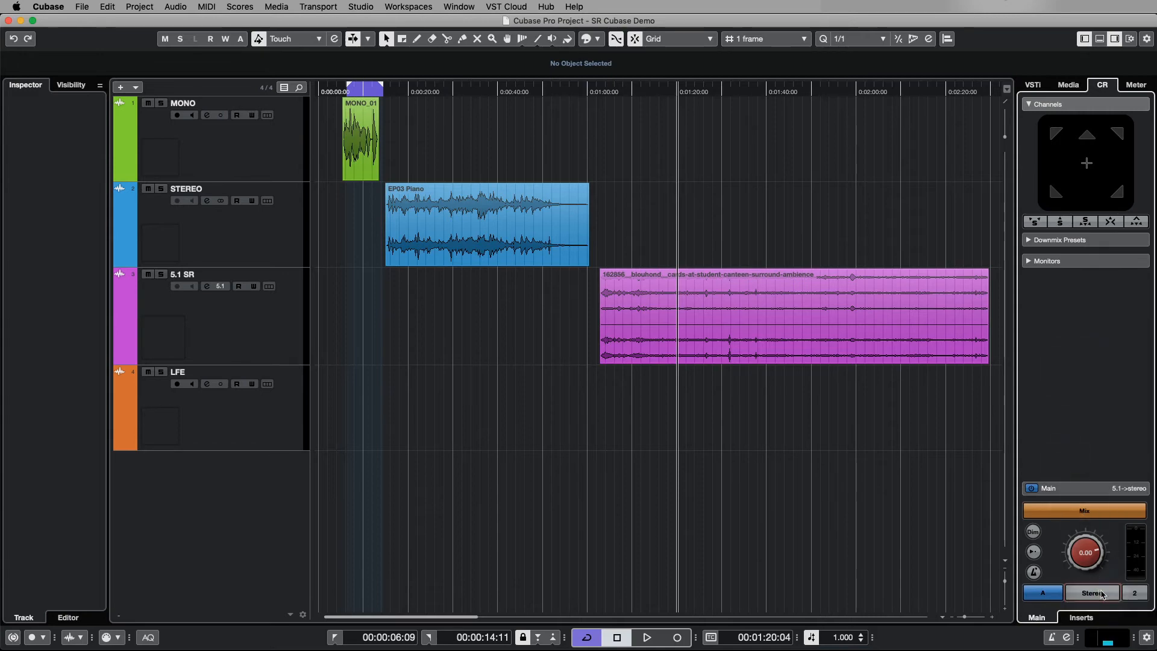
pyautogui.click(1100, 594)
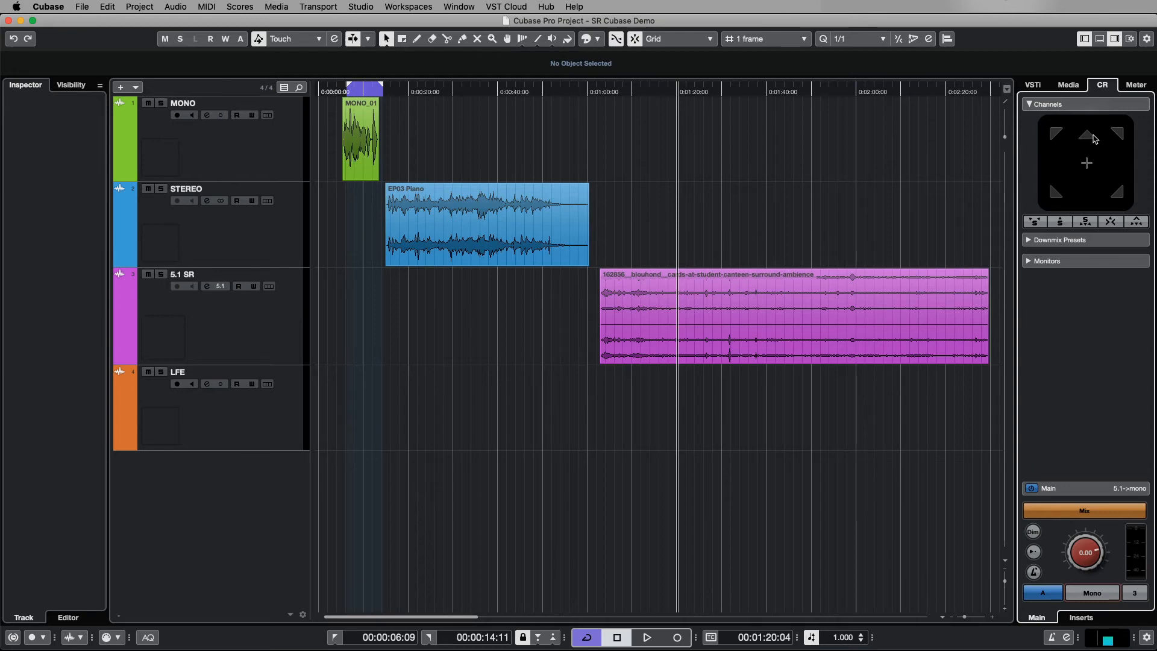
# Toggle the left channel's solo on and off, and check the Monitors section before returning to the Channels section.
pyautogui.click(1059, 134)
pyautogui.click(1059, 134)
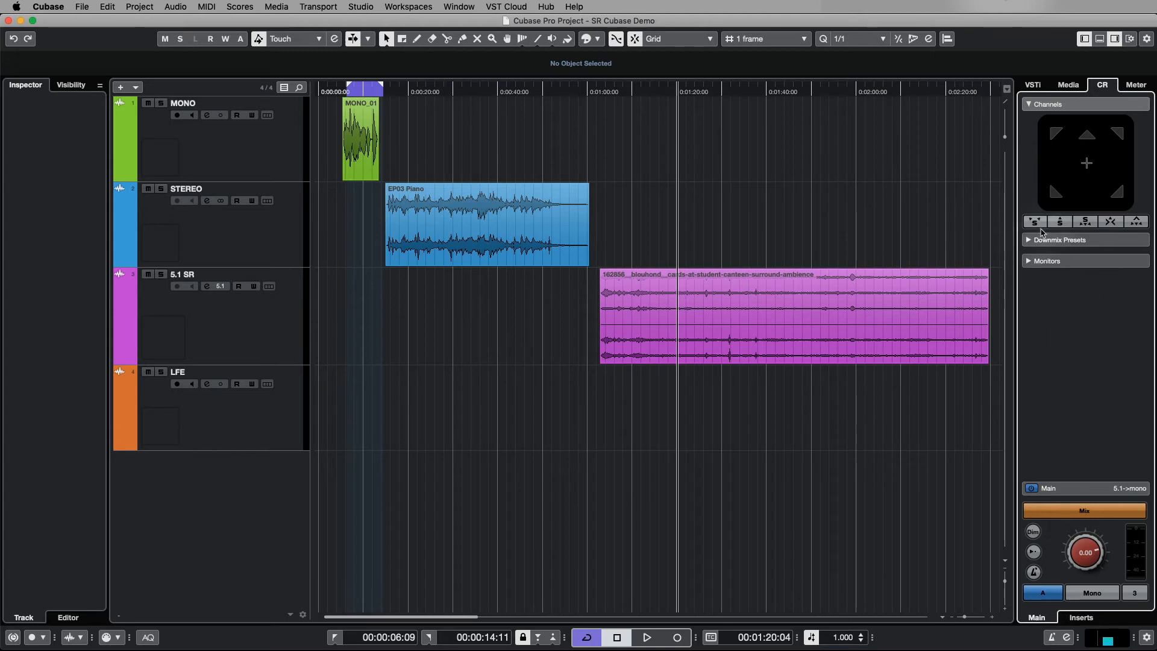
pyautogui.click(1031, 261)
pyautogui.click(1044, 104)
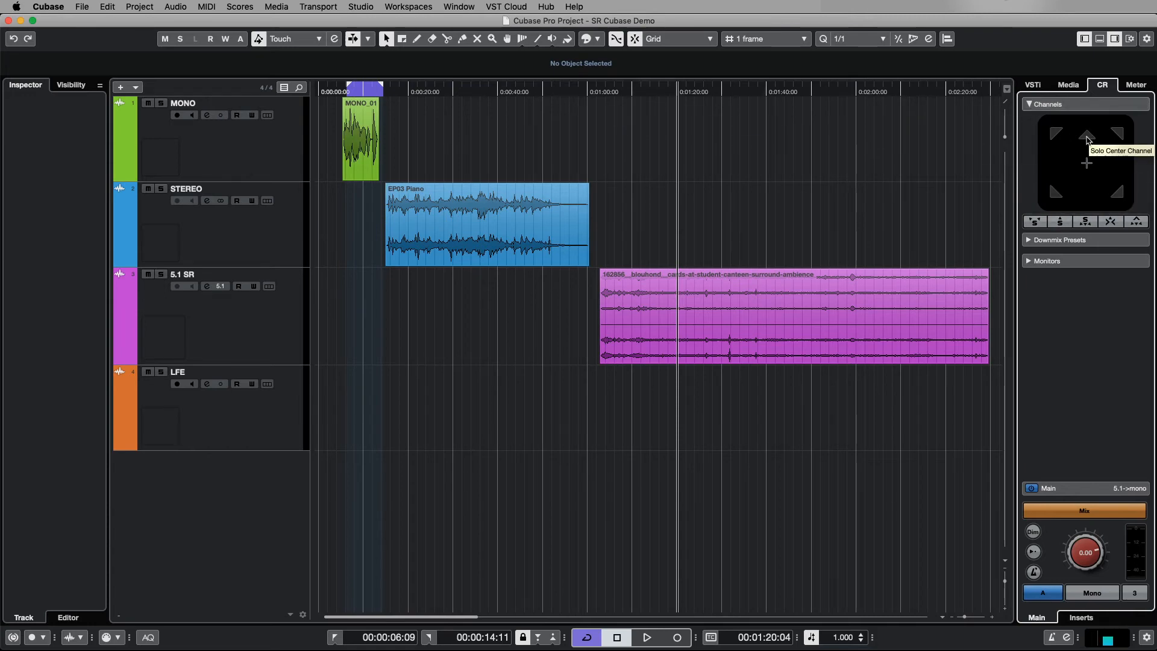
# Play the surround ambience clip from 00:01:32:24, auditioning the center and left surround channels in solo, and stop playback.
pyautogui.moveTo(649, 91); pyautogui.dragTo(735, 93)
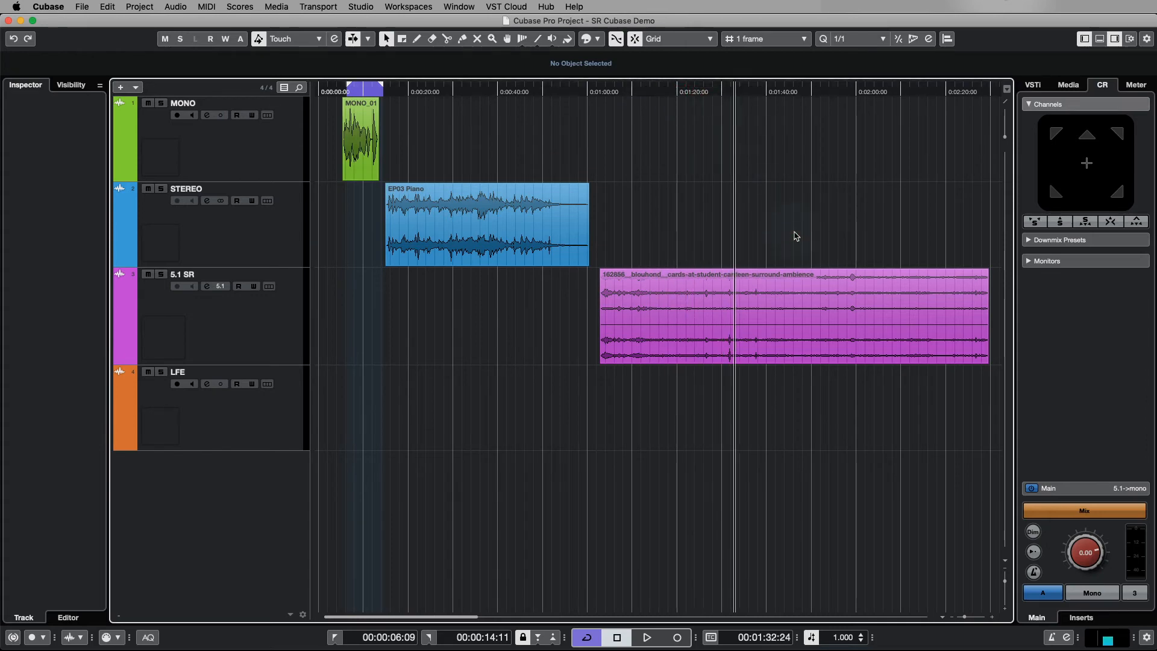
pyautogui.press('space')
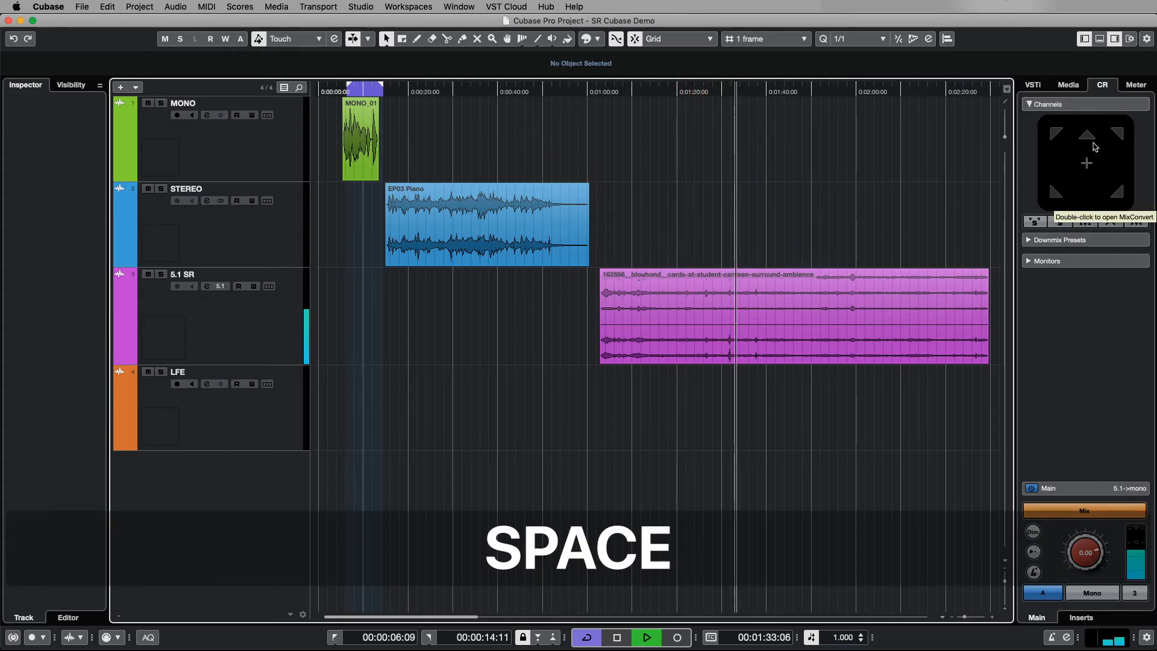
pyautogui.click(1088, 136)
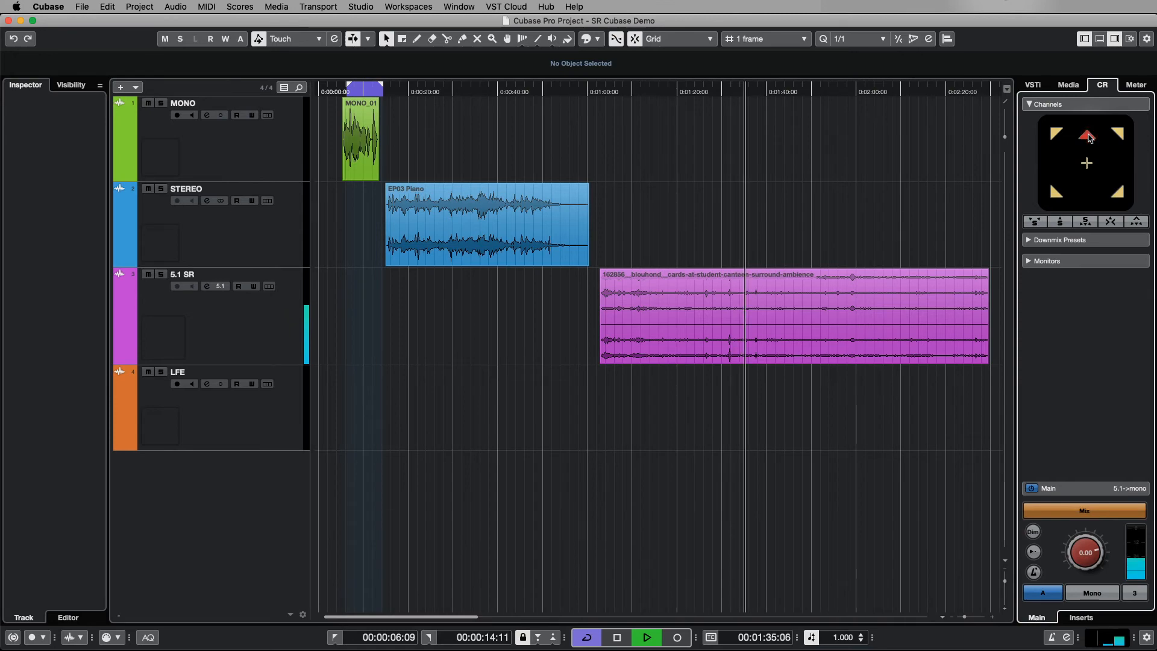
pyautogui.click(1053, 190)
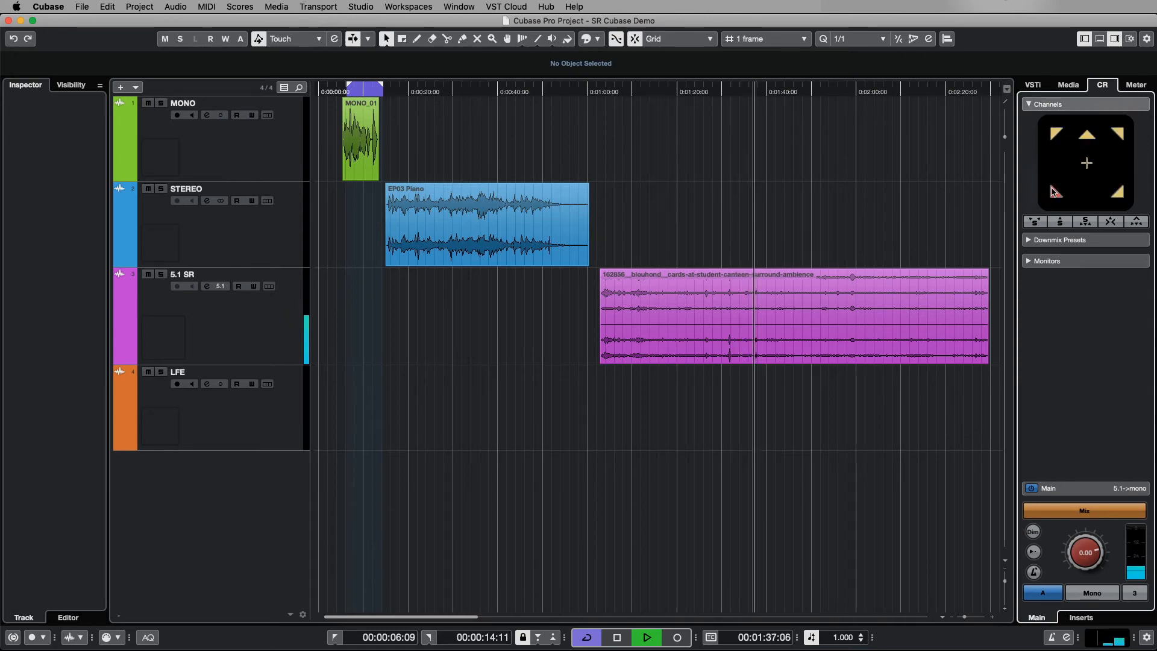
pyautogui.click(1053, 190)
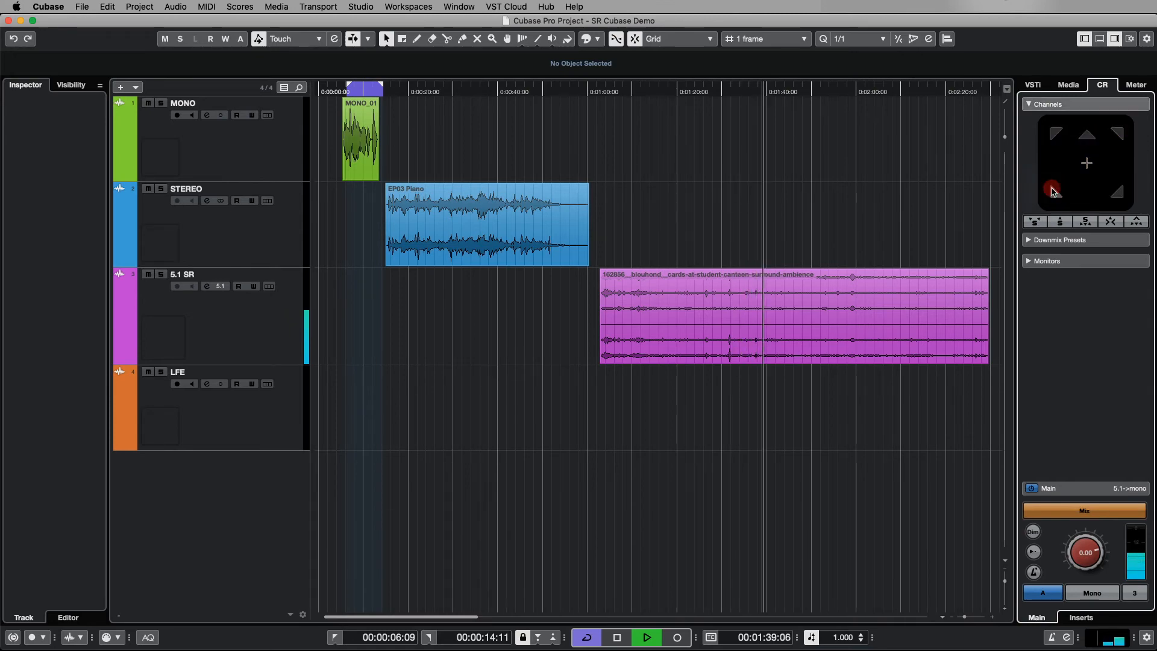
pyautogui.press('space')
pyautogui.click(1053, 190)
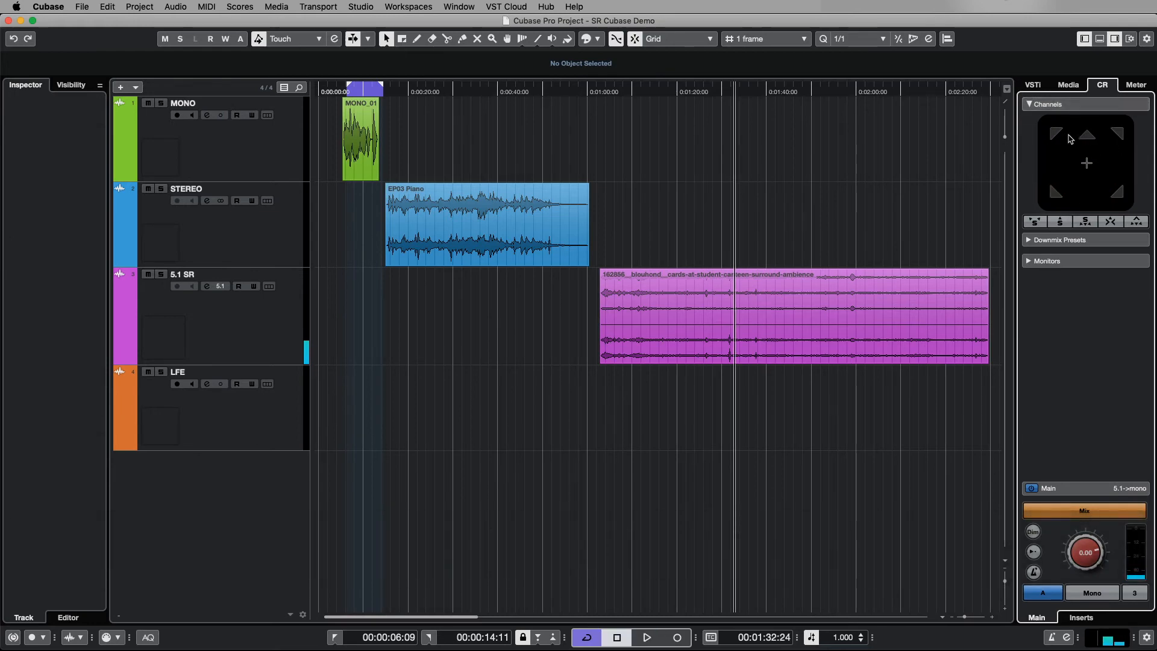
# Try the Control Room's LFE solo, followed by the front and surround channel group solos, leaving all of them off.
pyautogui.click(1087, 164)
pyautogui.click(1087, 165)
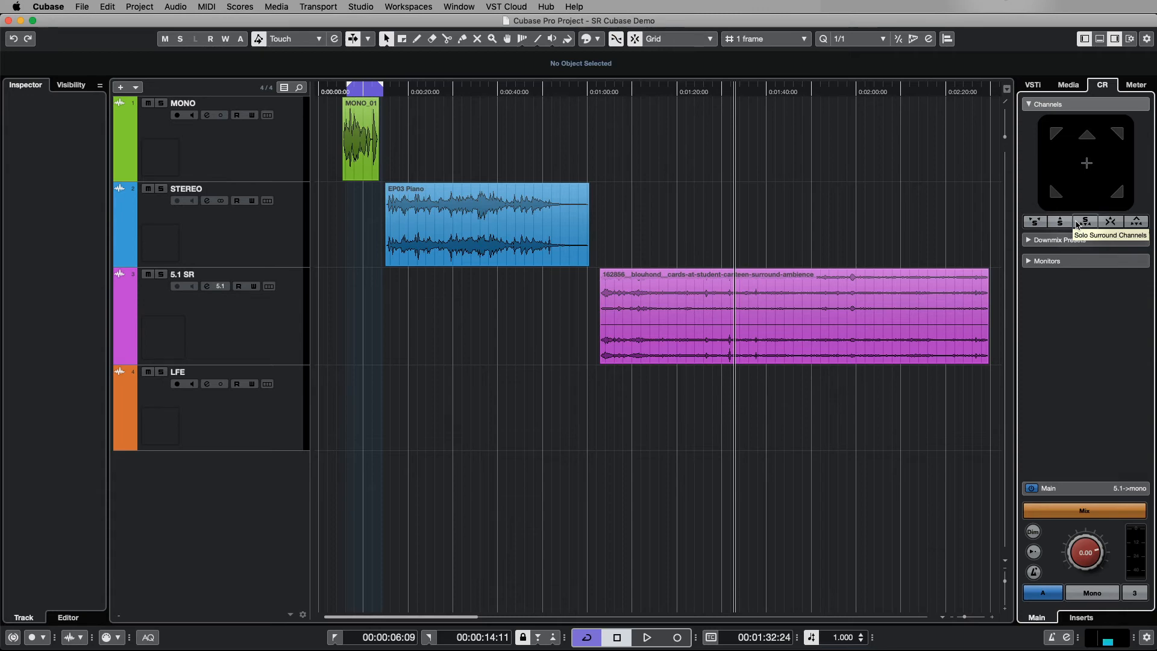
pyautogui.click(1032, 223)
pyautogui.click(1061, 223)
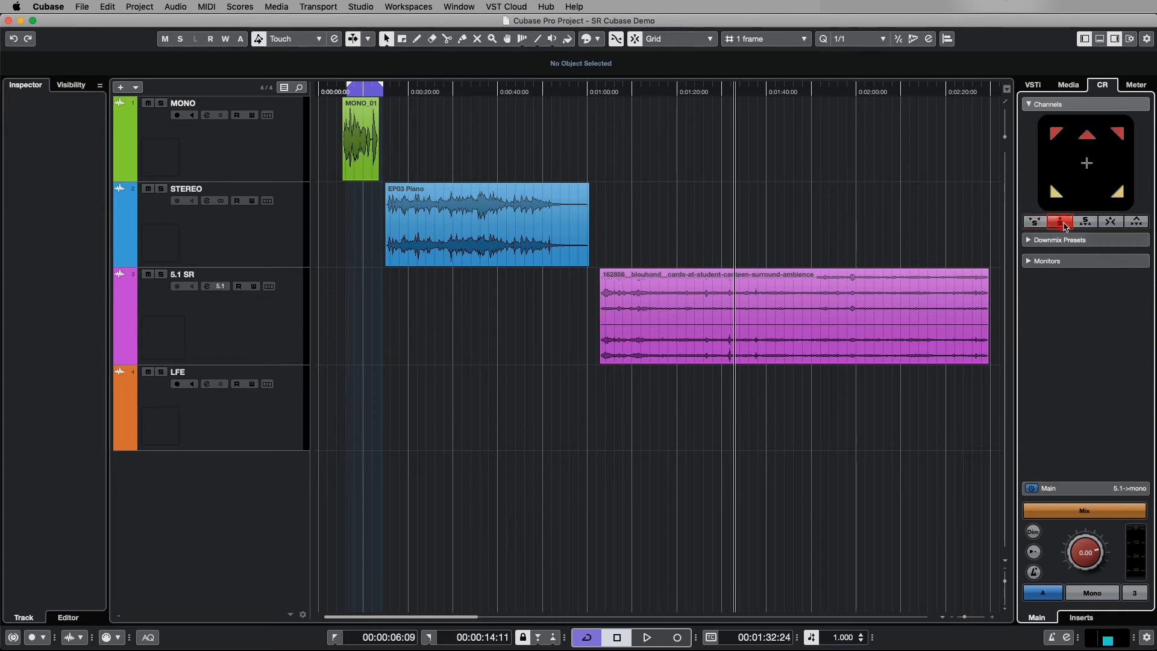
pyautogui.click(1060, 222)
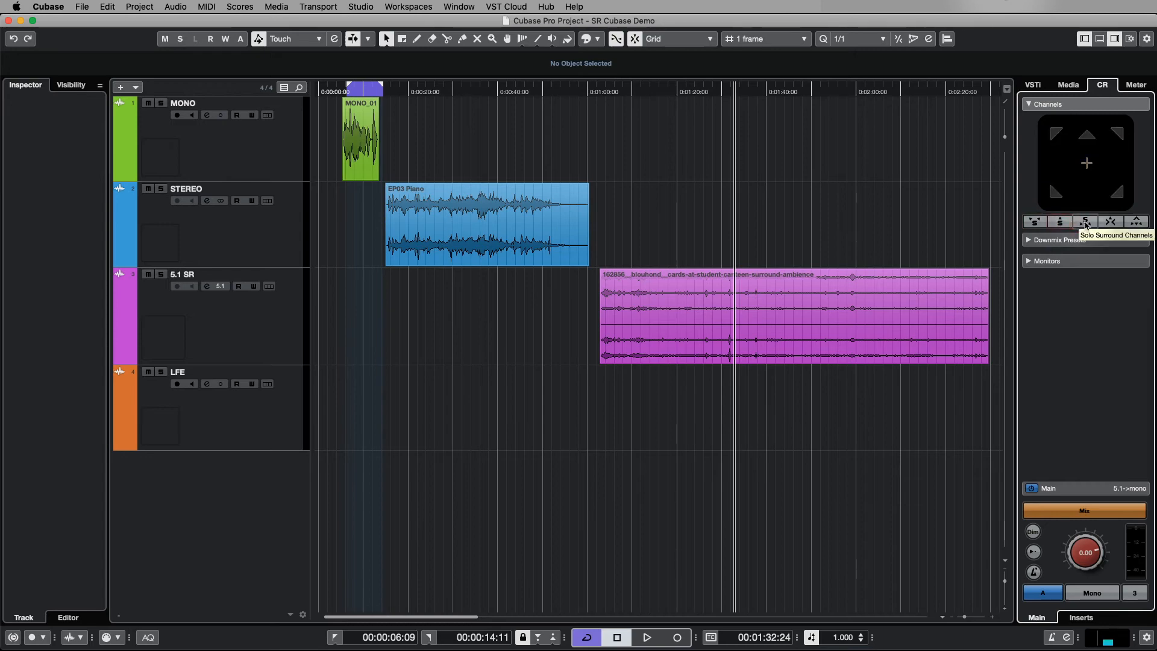
pyautogui.click(1085, 223)
pyautogui.click(1086, 223)
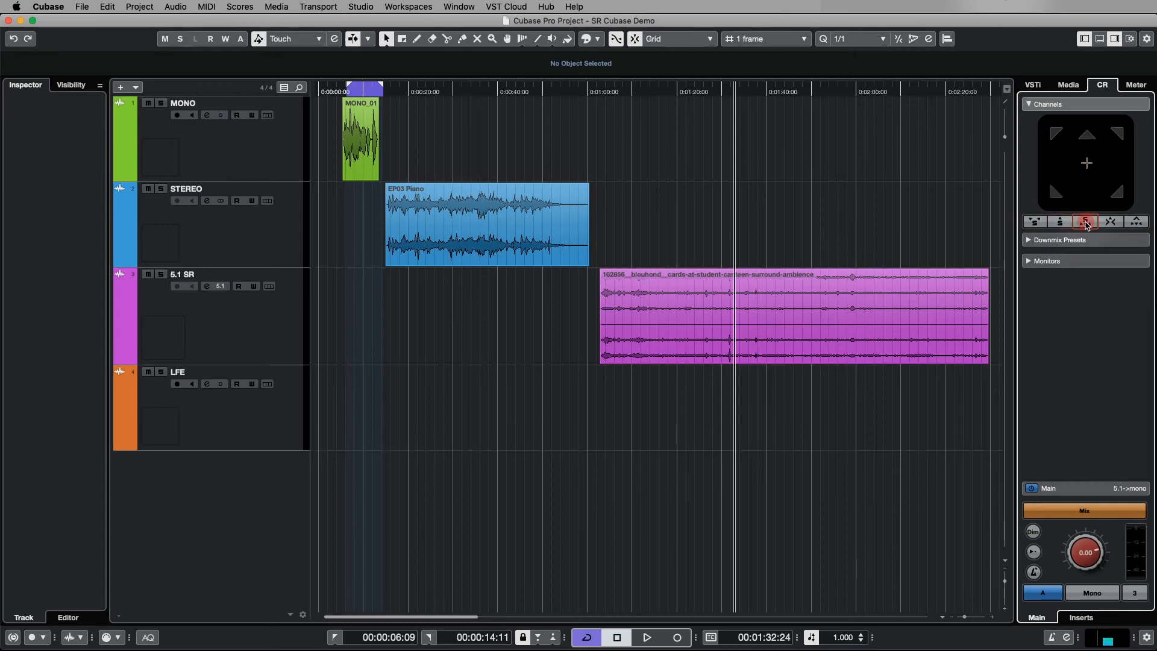
# Toggle listening to the surround channels on the front channels, leave it off, and move the project cursor to 00:01:01:19.
pyautogui.click(1136, 222)
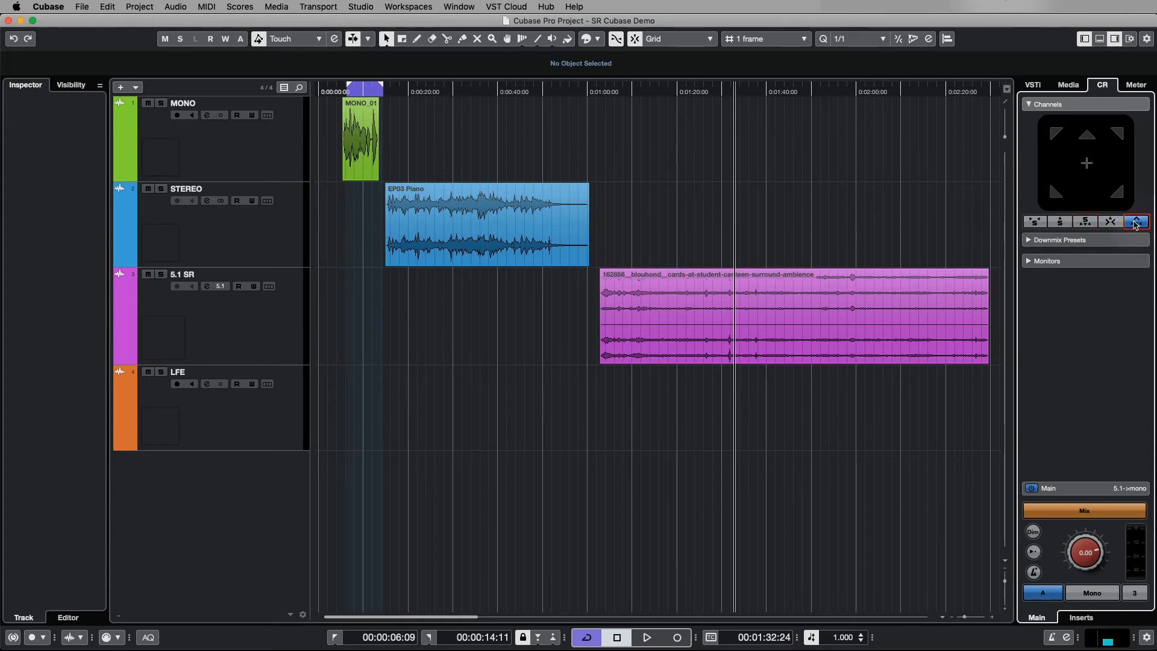
pyautogui.click(1137, 223)
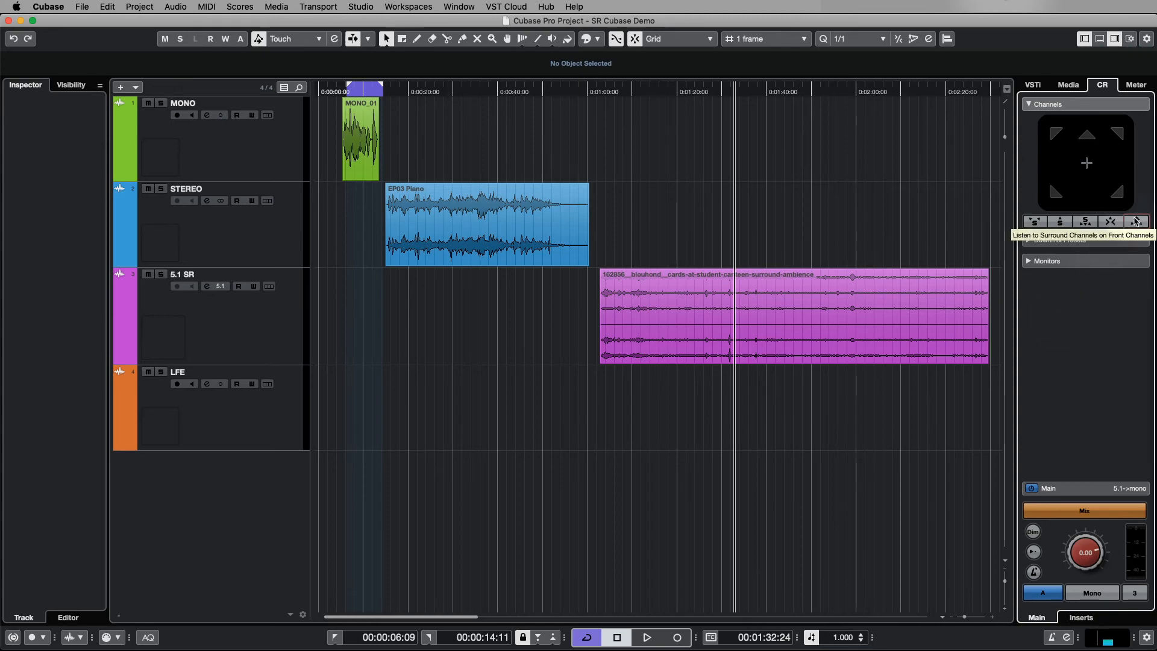
pyautogui.click(1136, 221)
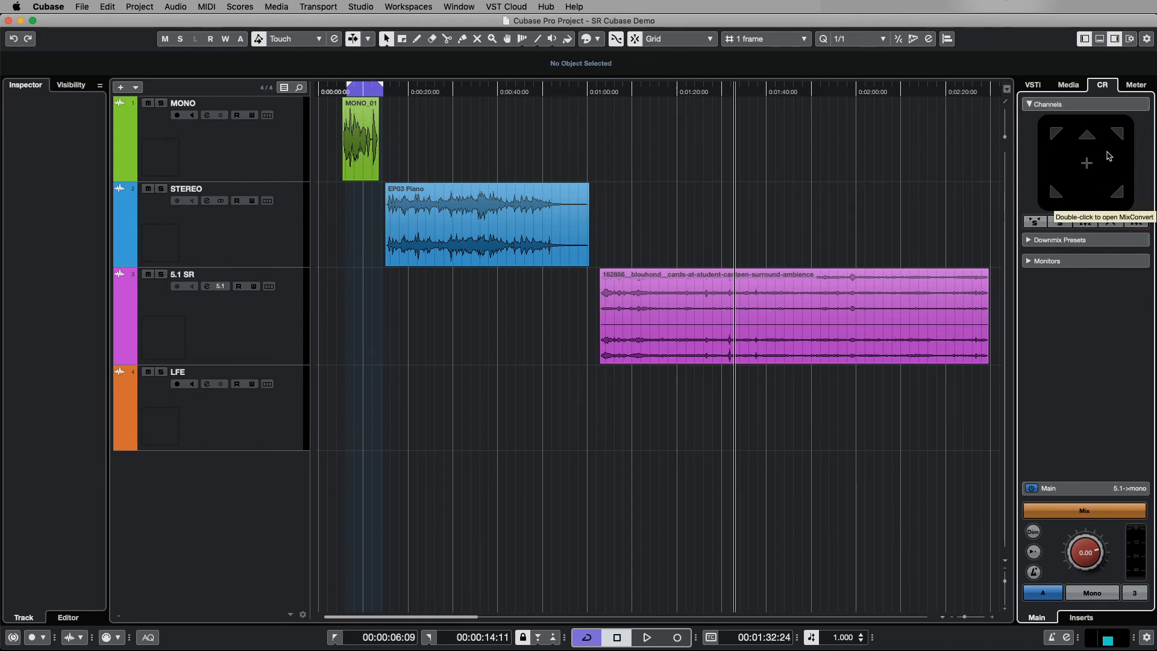
pyautogui.moveTo(733, 94); pyautogui.dragTo(596, 95)
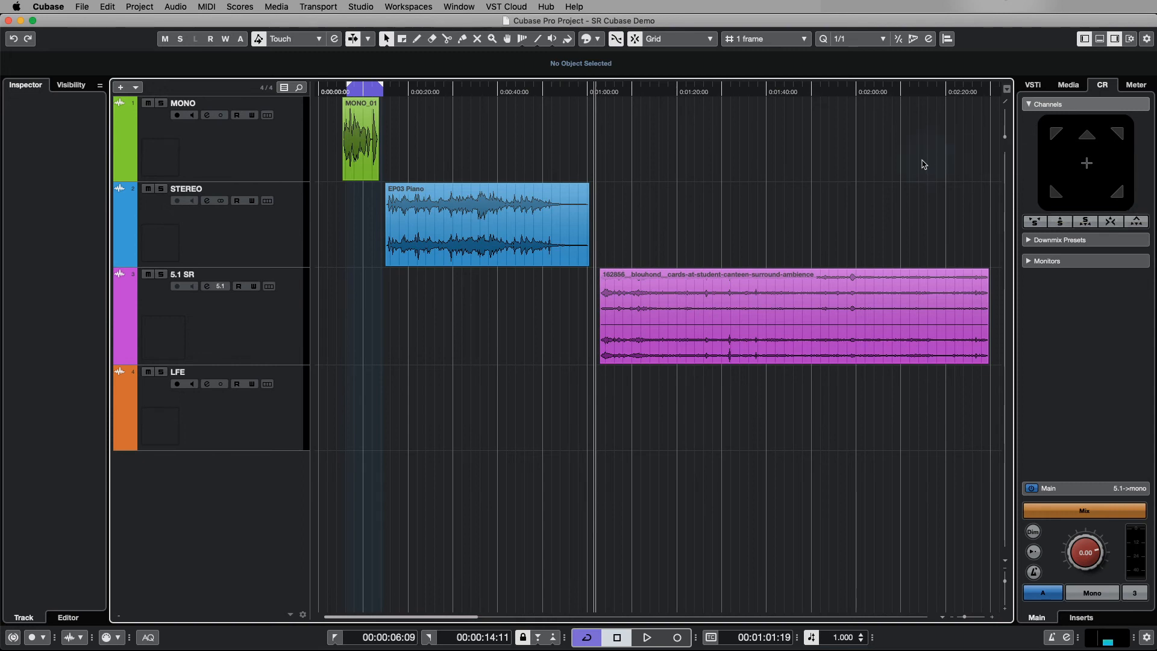
# Open MediaBay, lower its window on screen, and filter This Computer's media to Audio Files.
pyautogui.press('F5')
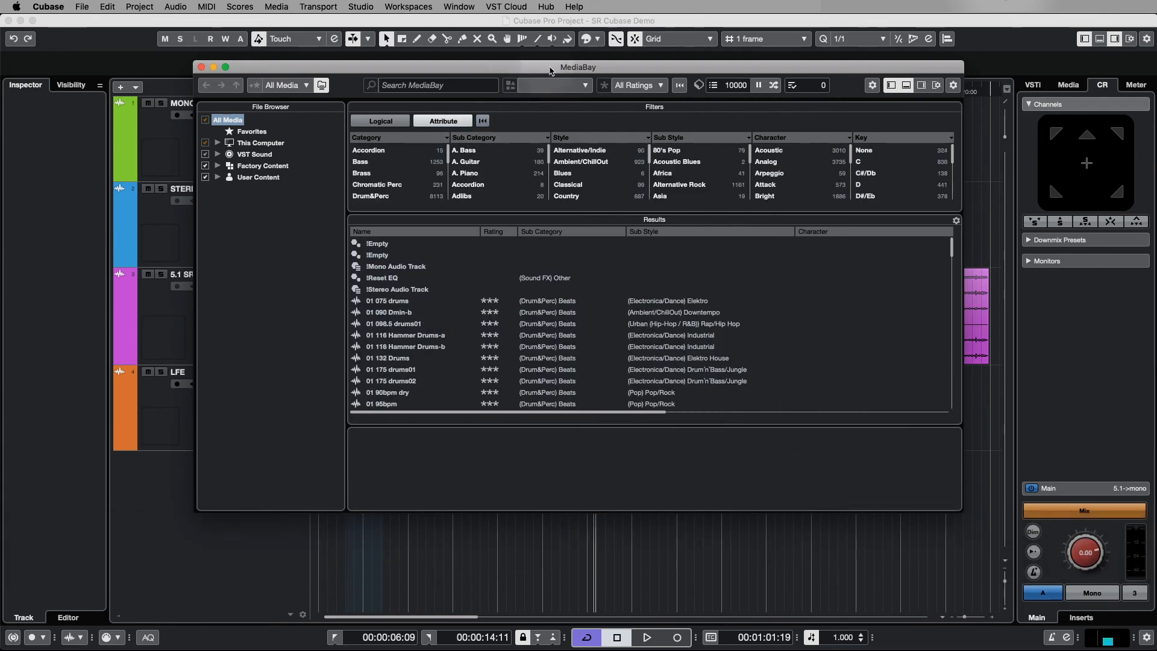
pyautogui.moveTo(550, 68); pyautogui.dragTo(521, 136)
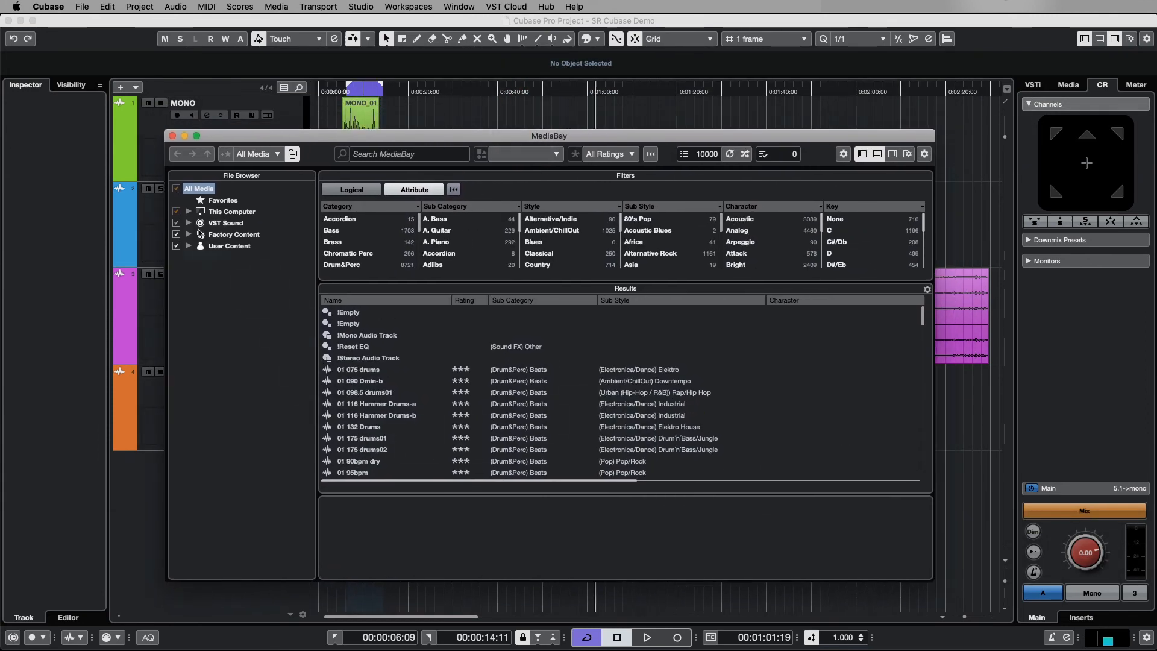
pyautogui.click(231, 211)
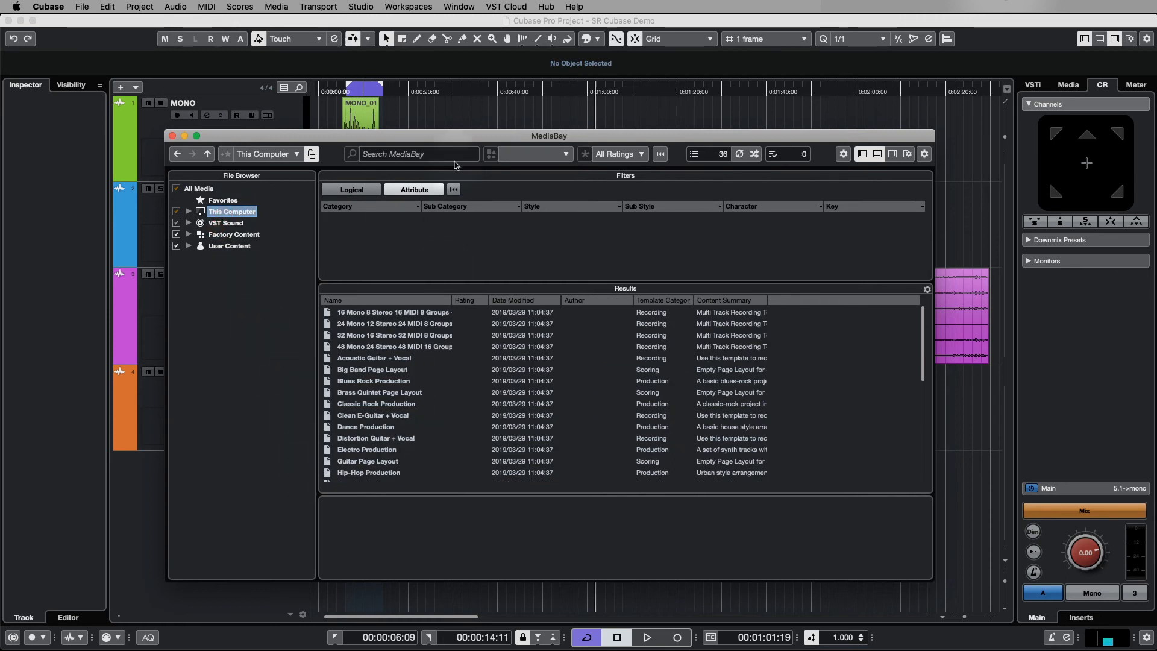
pyautogui.click(537, 156)
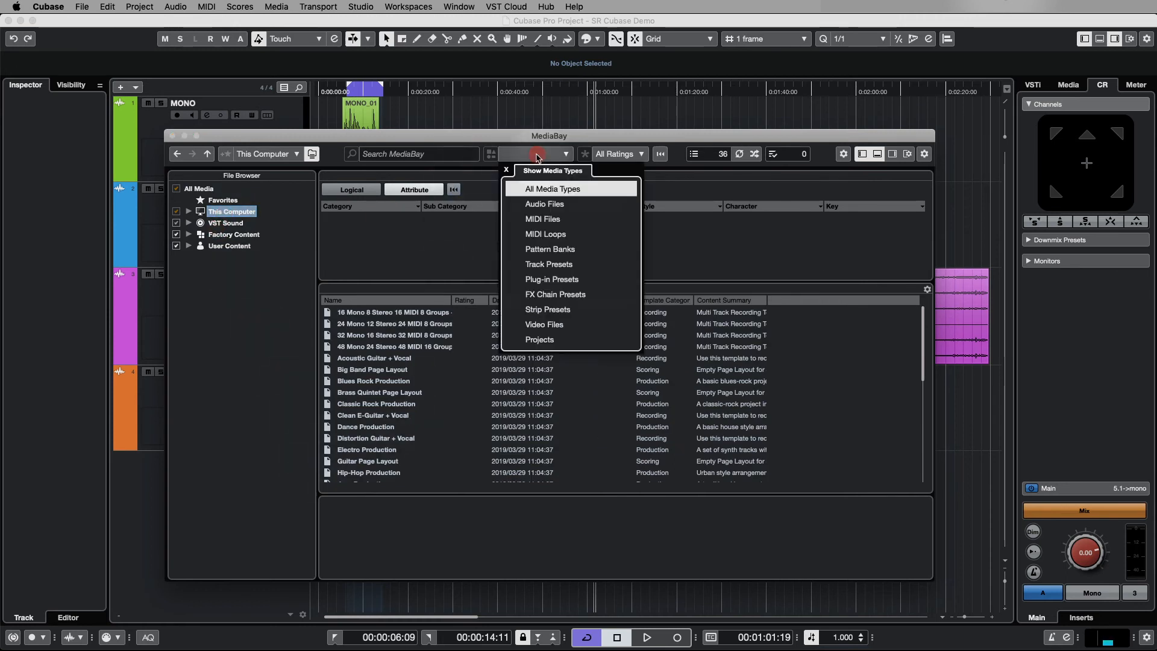
pyautogui.click(555, 205)
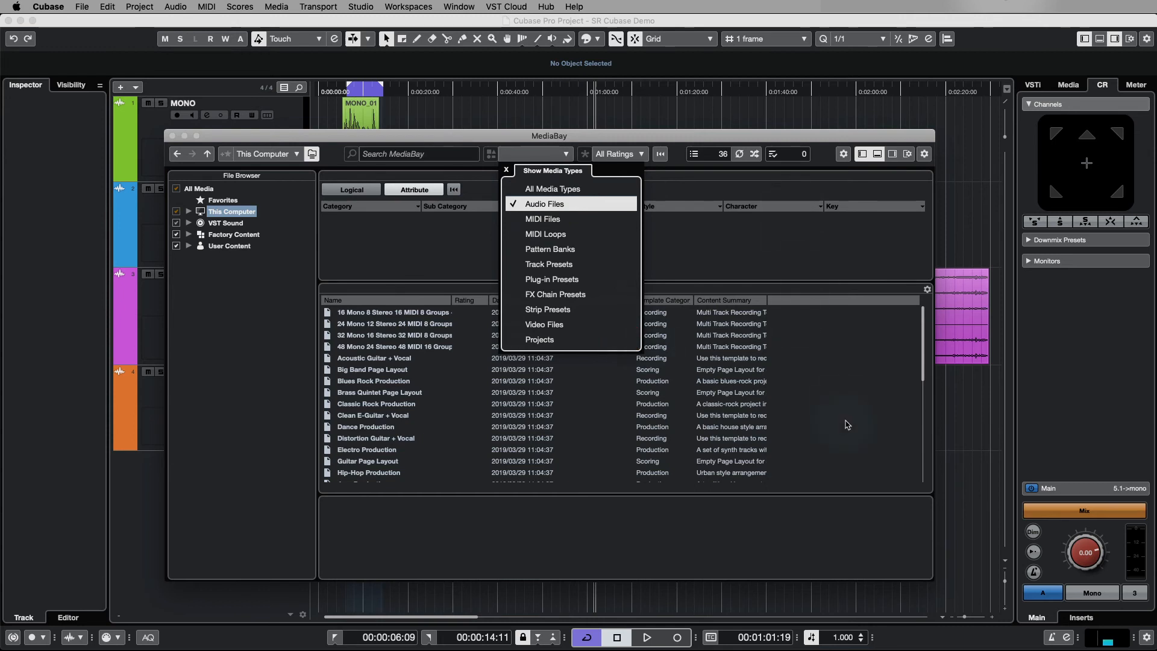
pyautogui.click(845, 380)
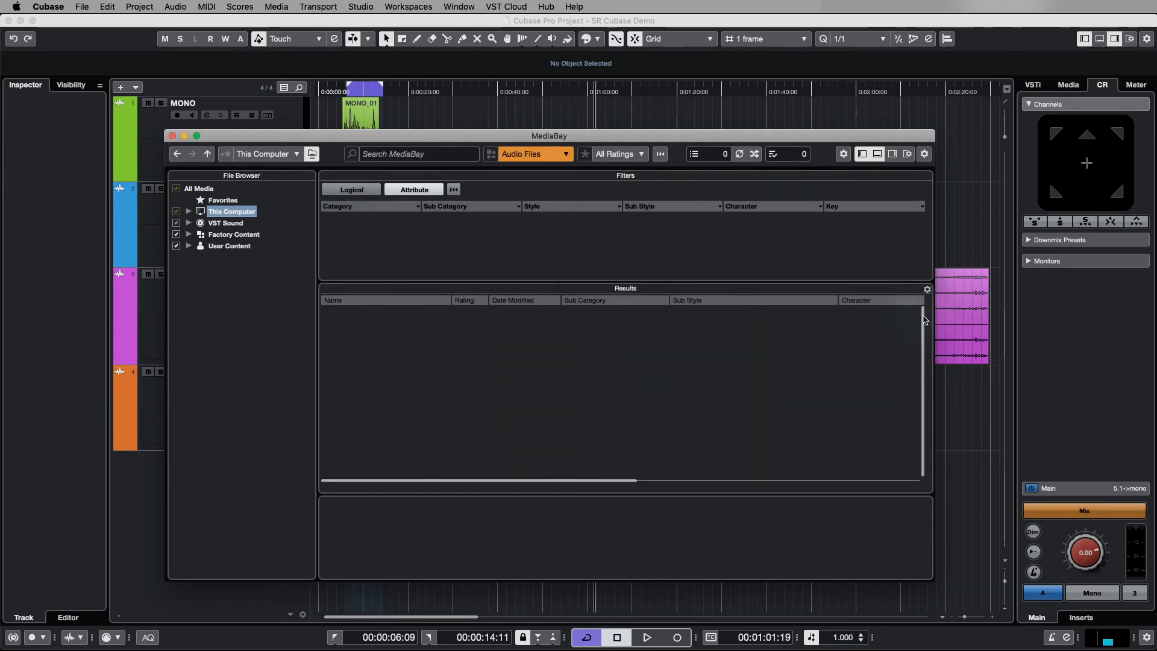
# Include This Computer's Desktop folder in the MediaBay scan and browse to the end of the audio results.
pyautogui.click(190, 213)
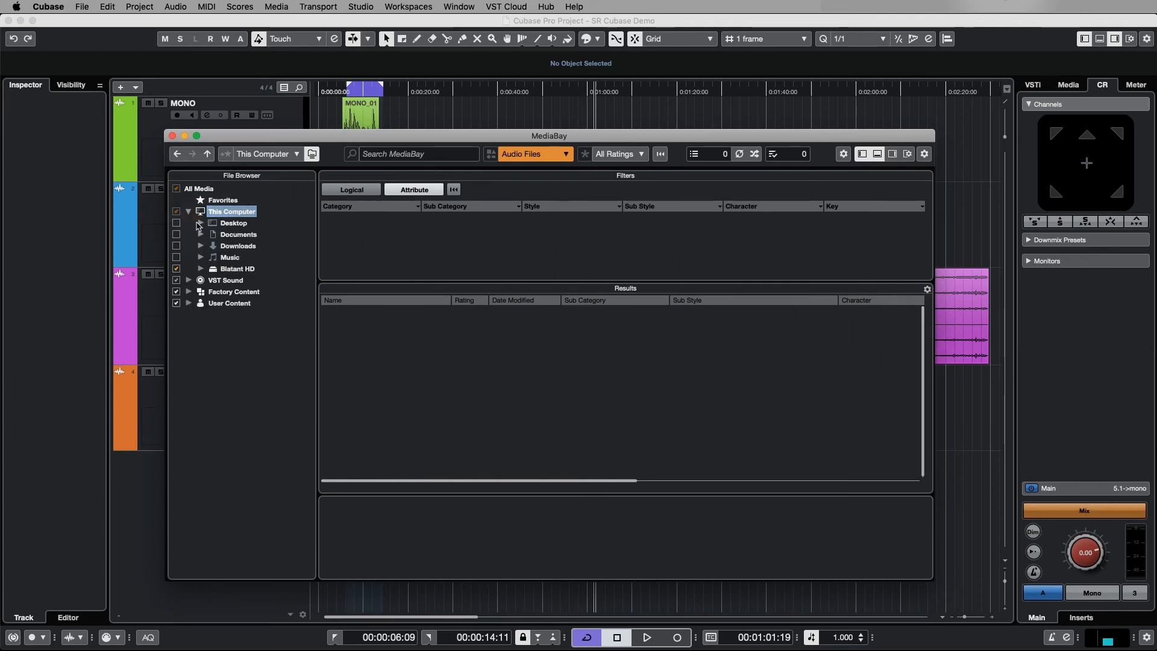
pyautogui.click(176, 223)
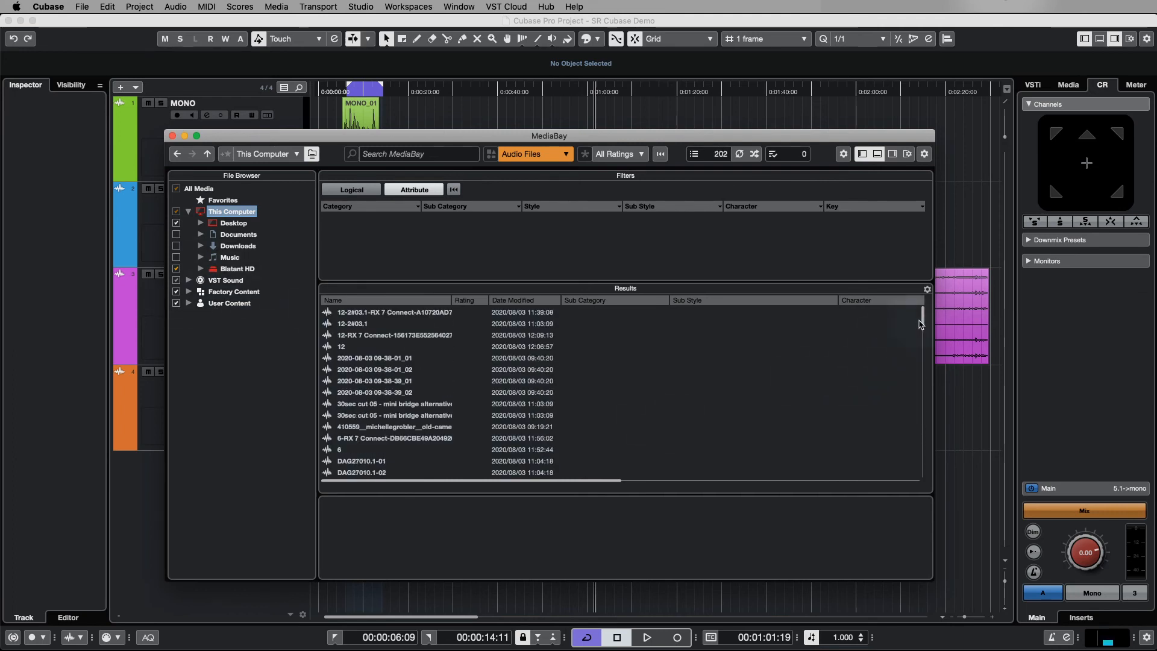
pyautogui.moveTo(924, 313); pyautogui.dragTo(927, 474)
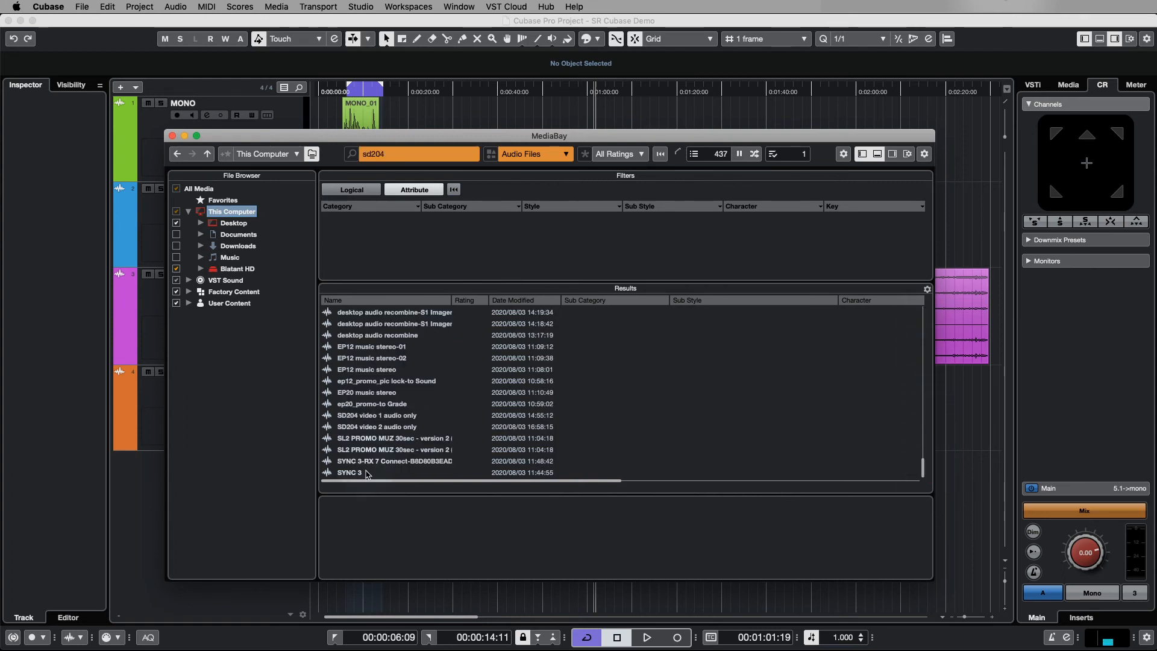
# Preview EP12 music stereo-01 in MediaBay, lower the preview level, and dismiss the MediaBay window.
pyautogui.click(370, 348)
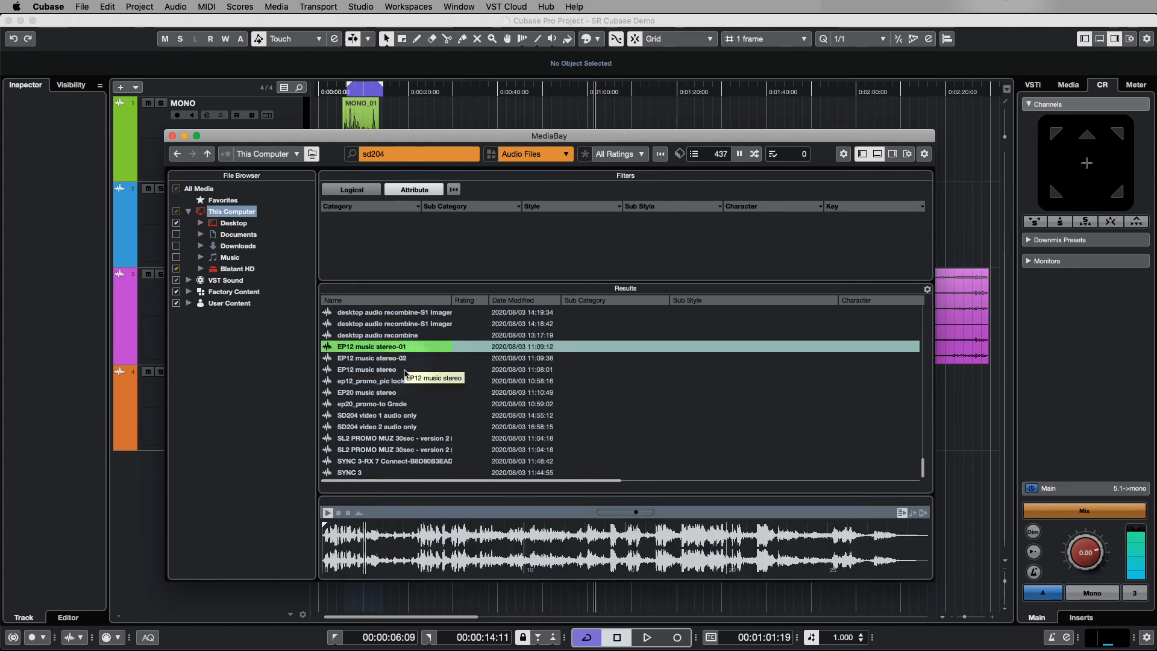
pyautogui.press('space')
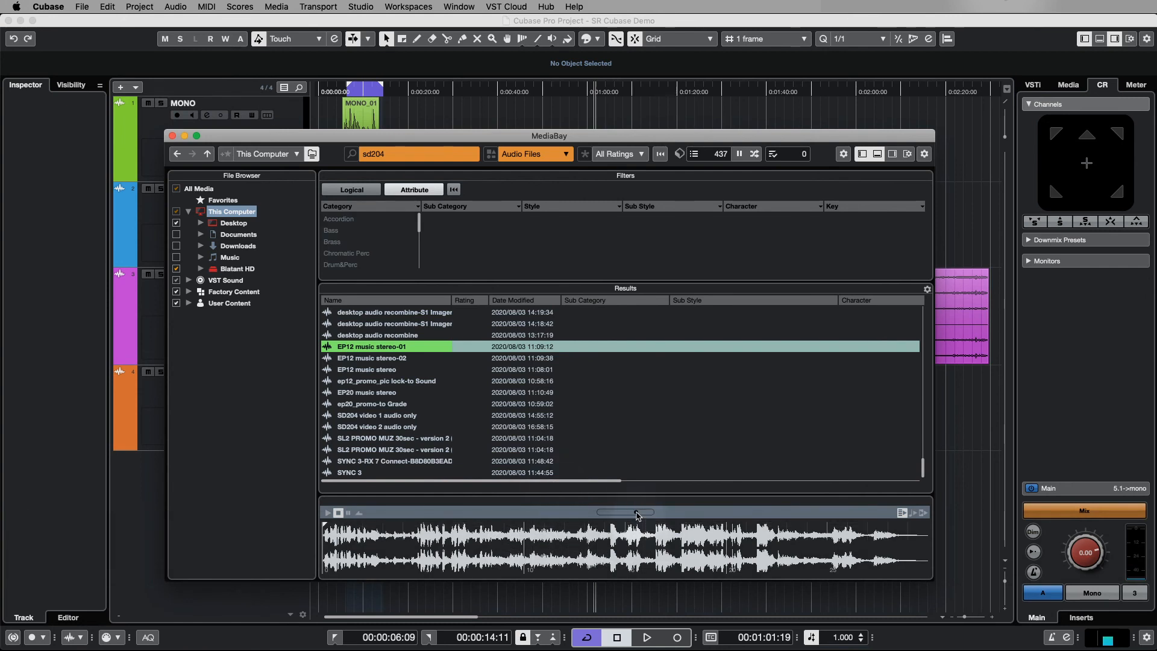
pyautogui.moveTo(637, 515); pyautogui.dragTo(611, 516)
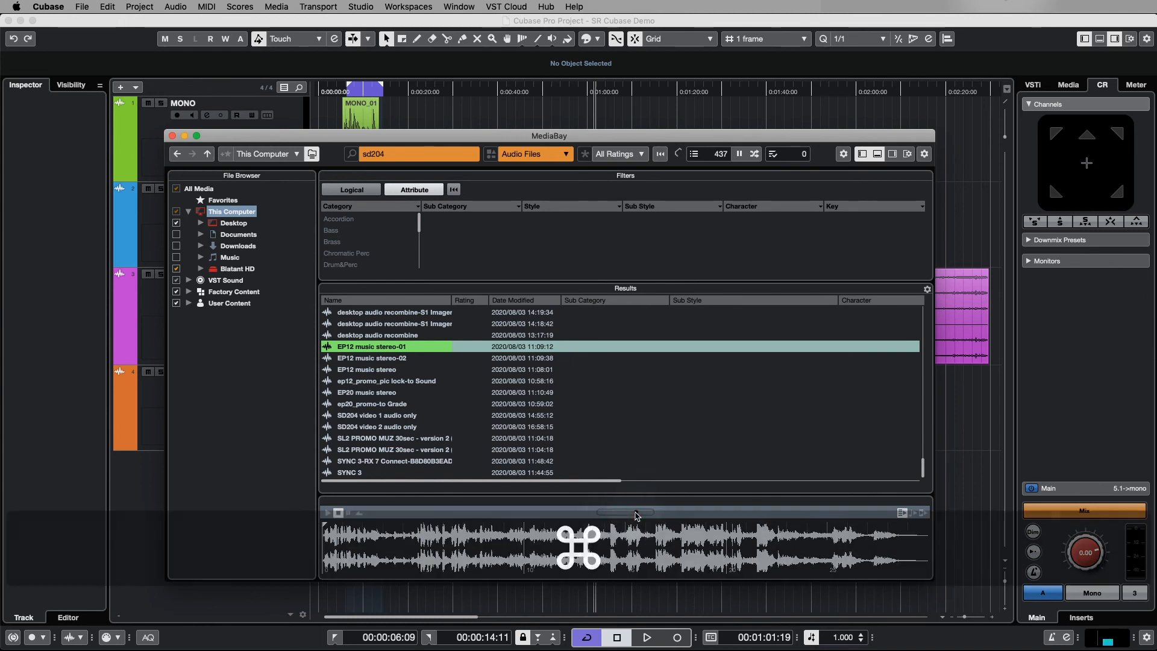
pyautogui.keyDown('super'); pyautogui.click(613, 515); pyautogui.keyUp('super')
pyautogui.moveTo(613, 515); pyautogui.dragTo(610, 515)
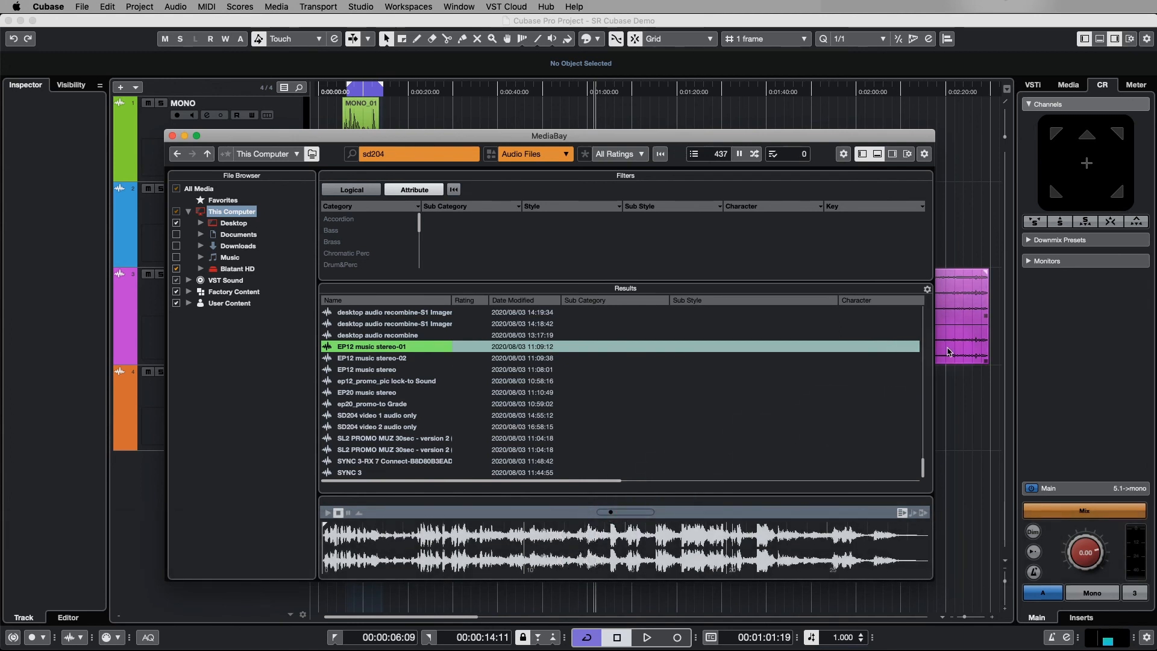
pyautogui.click(184, 135)
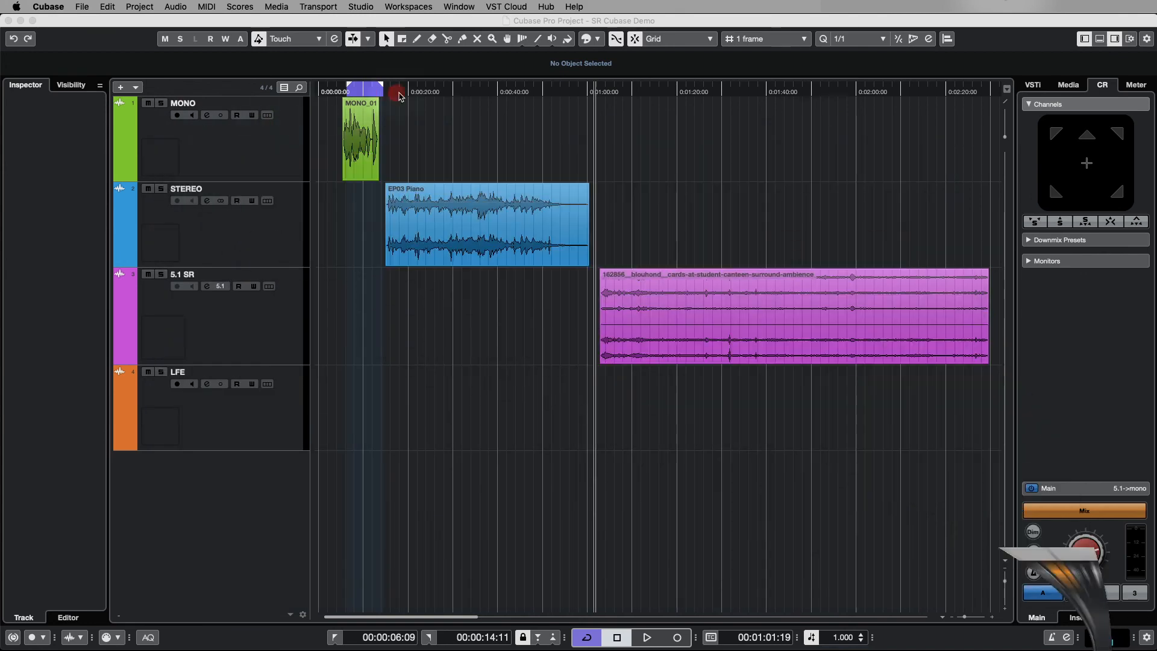
# Audition the MONO_01 clip with the Play tool and bring MediaBay back up.
pyautogui.click(552, 39)
pyautogui.moveTo(355, 132); pyautogui.dragTo(355, 132)
pyautogui.press('F5')
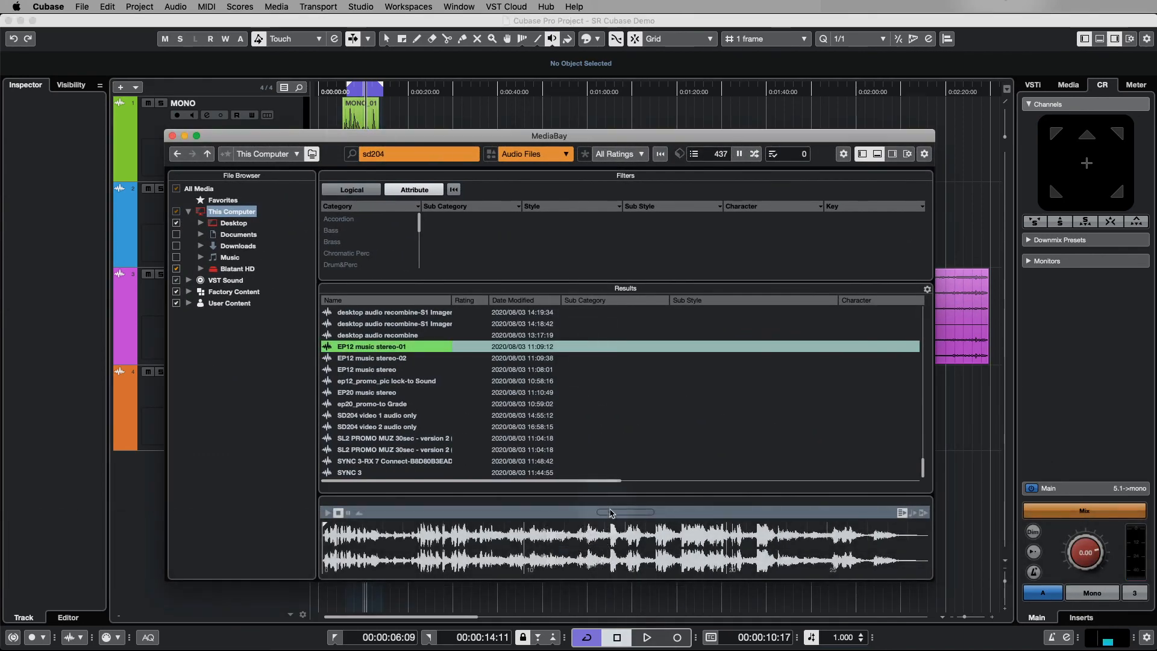
# Reset MediaBay's preview level to its default, dismiss MediaBay, and audition the MONO_01 clip with the Play tool.
pyautogui.keyDown('super'); pyautogui.click(612, 512); pyautogui.keyUp('super')
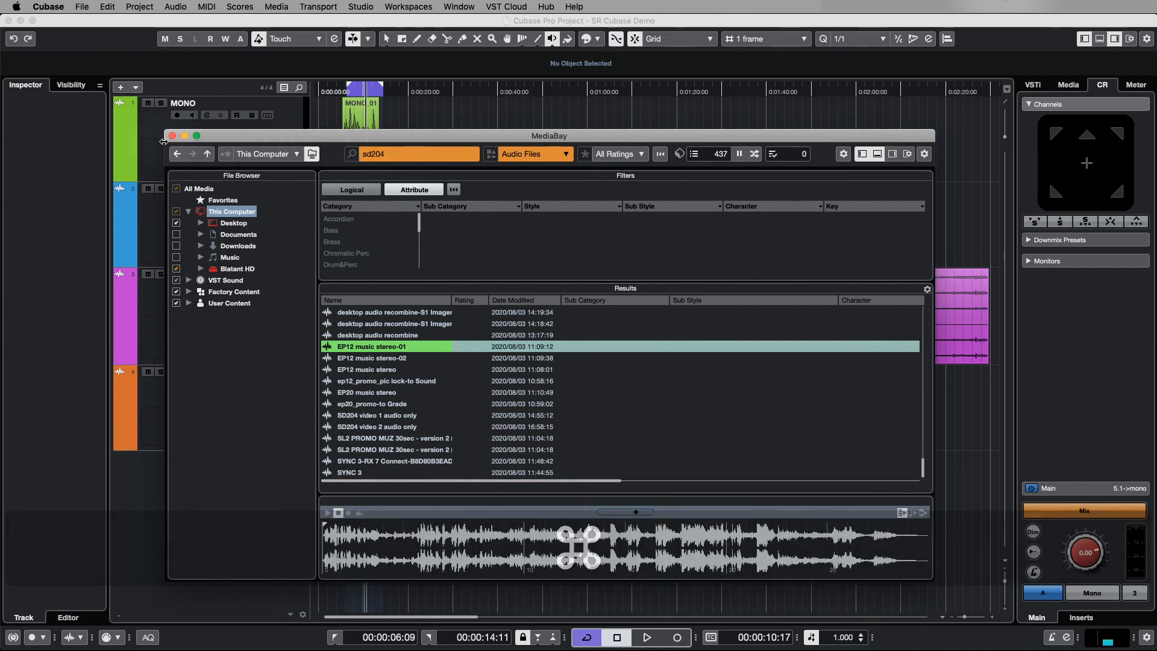
pyautogui.press('F5')
pyautogui.click(351, 117)
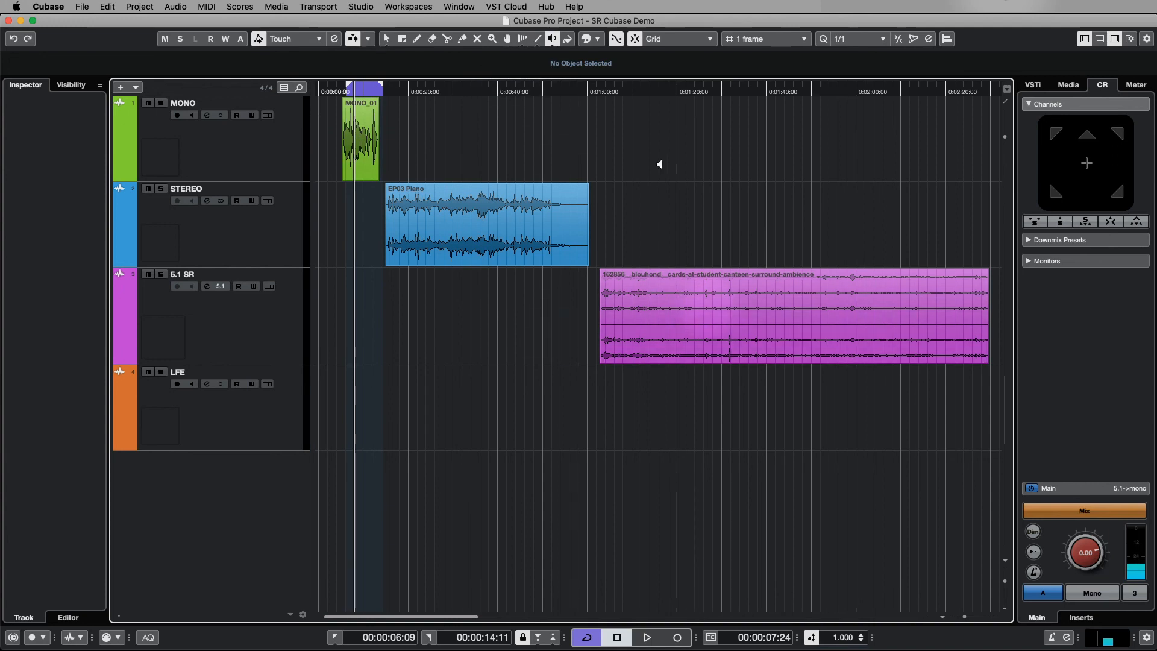
# Keep the Play tool in Play mode, return to the Object Selection tool, and switch the Control Room downmix to 5.1.
pyautogui.click(552, 39)
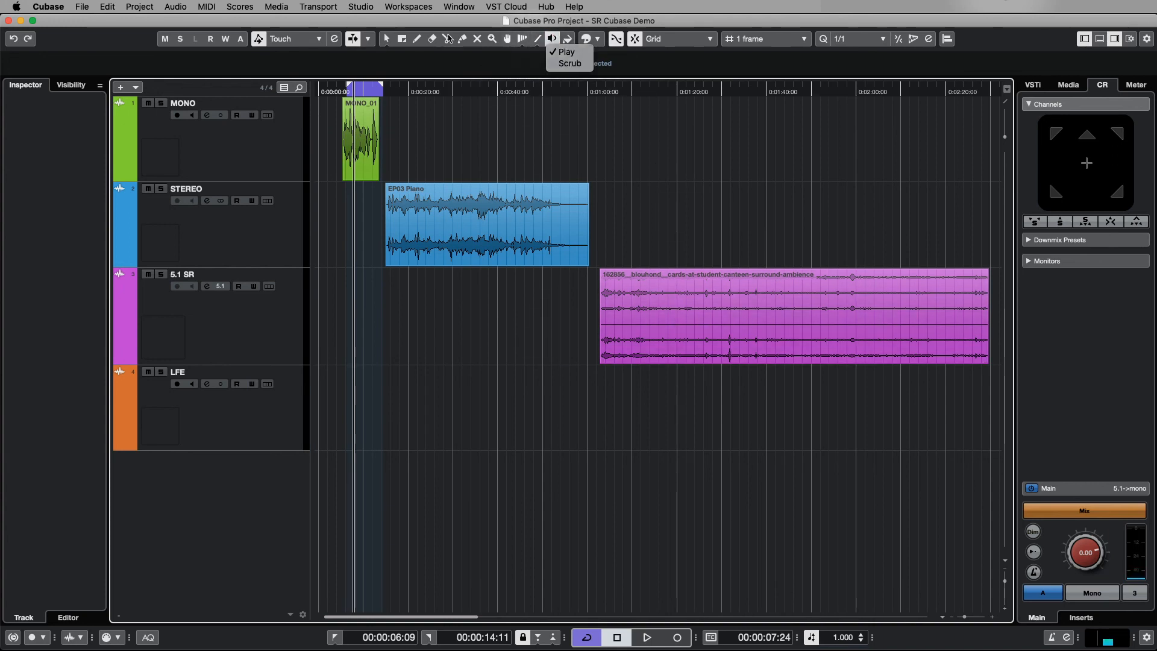
pyautogui.click(567, 51)
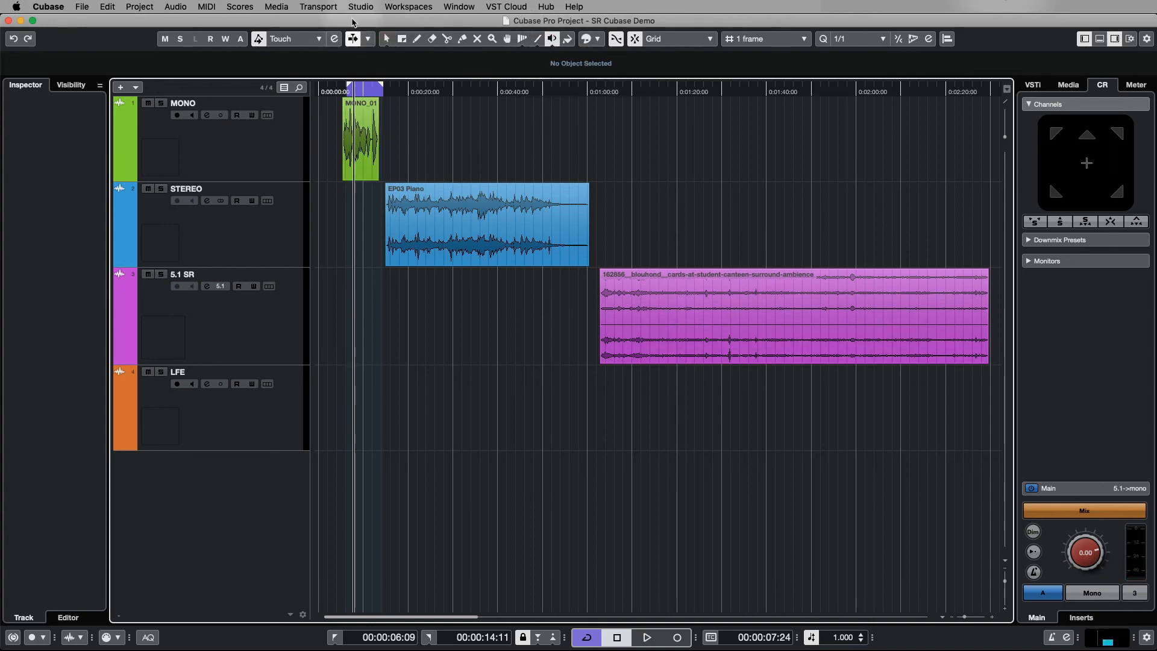
pyautogui.click(386, 38)
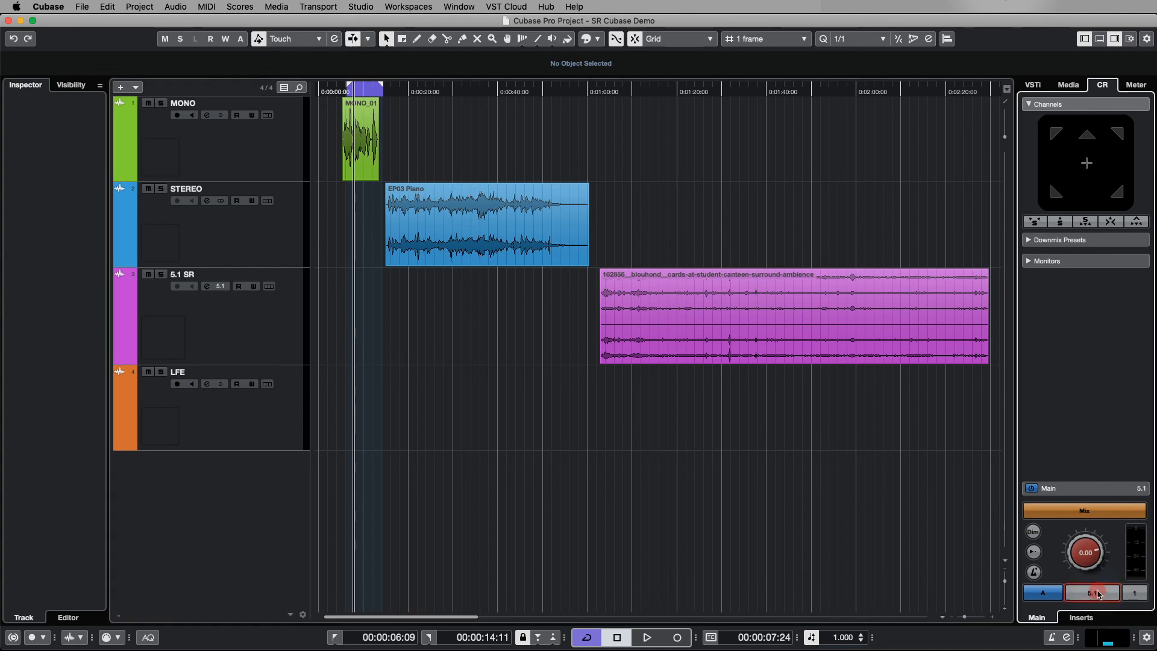
pyautogui.click(1098, 593)
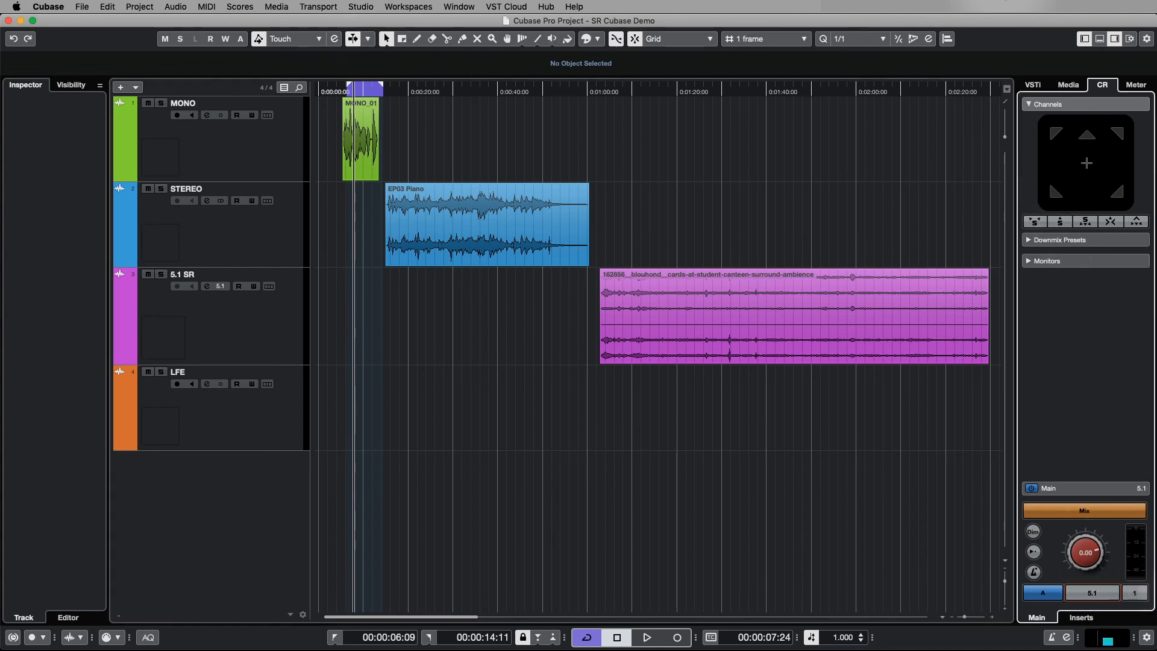
# Play the 5.1 SR clip from about 00:01:42 with Measure Loudness enabled in the Loudness meter, and stop playback.
pyautogui.click(1137, 85)
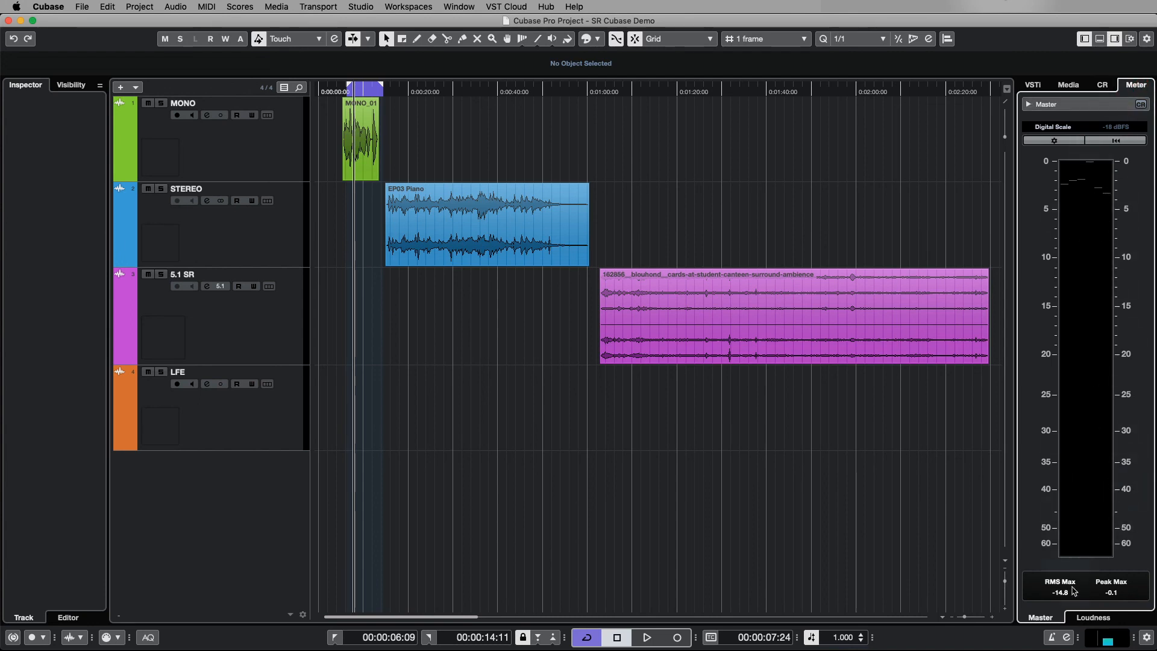
pyautogui.click(1093, 617)
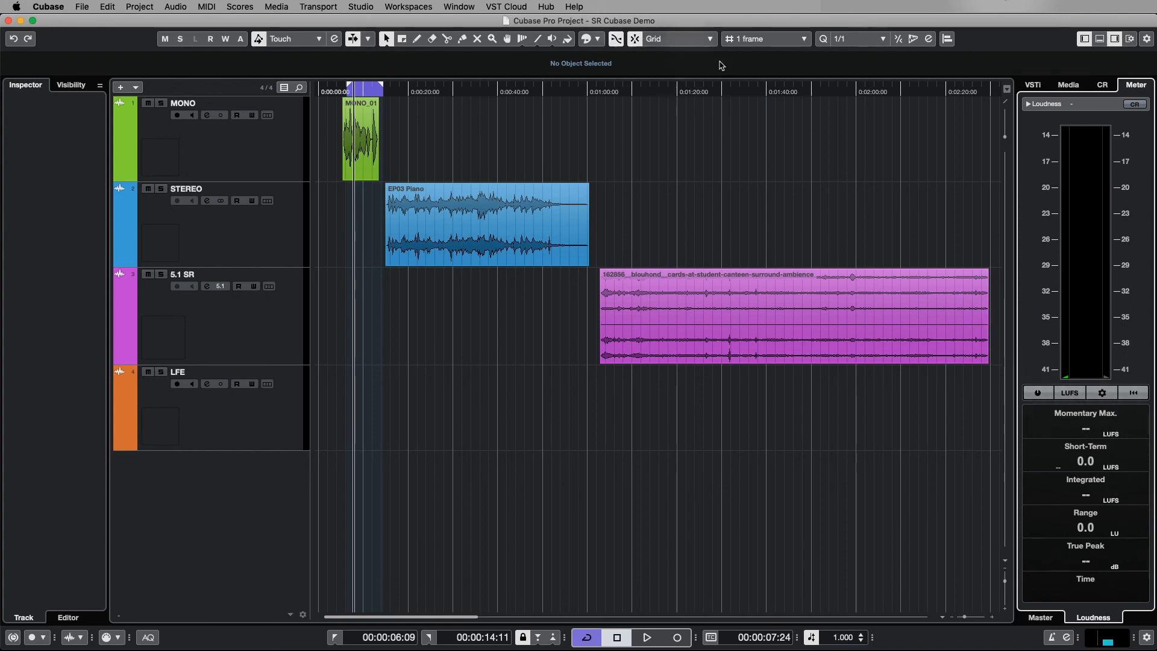
pyautogui.click(777, 90)
pyautogui.press('space')
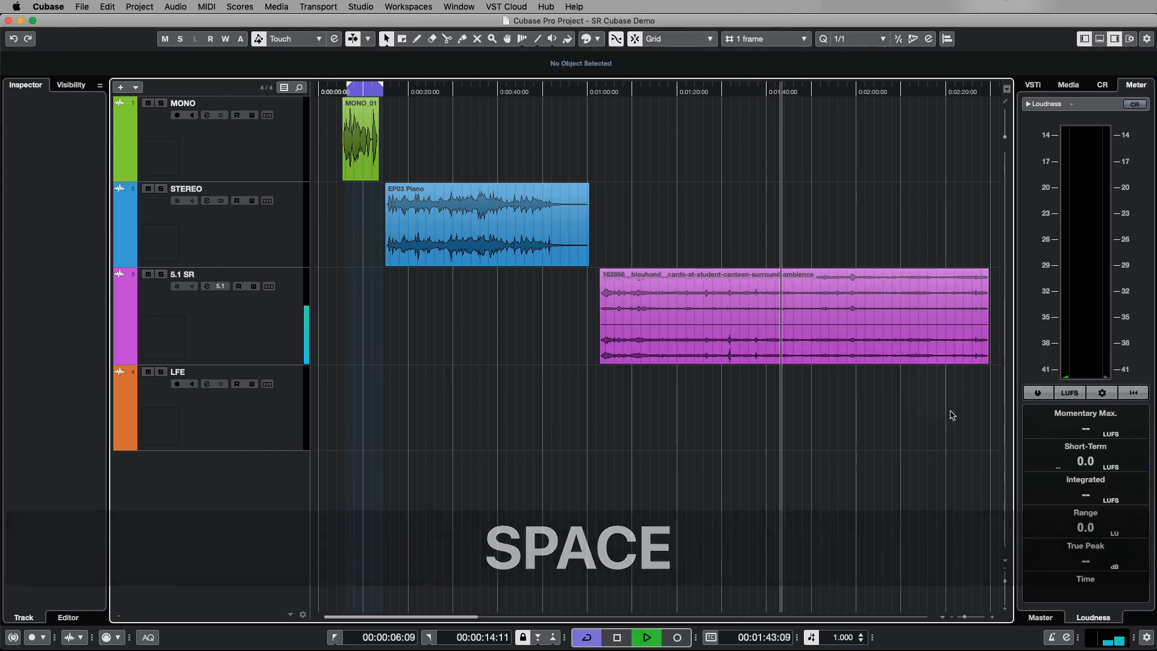
pyautogui.click(1049, 395)
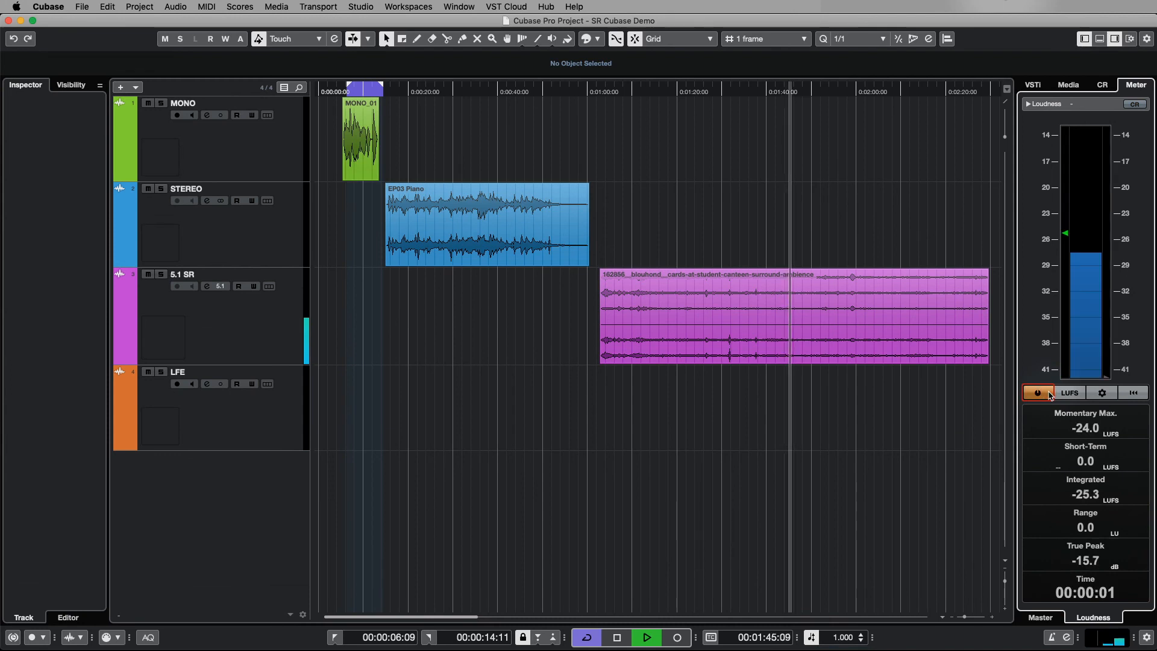
pyautogui.press('space')
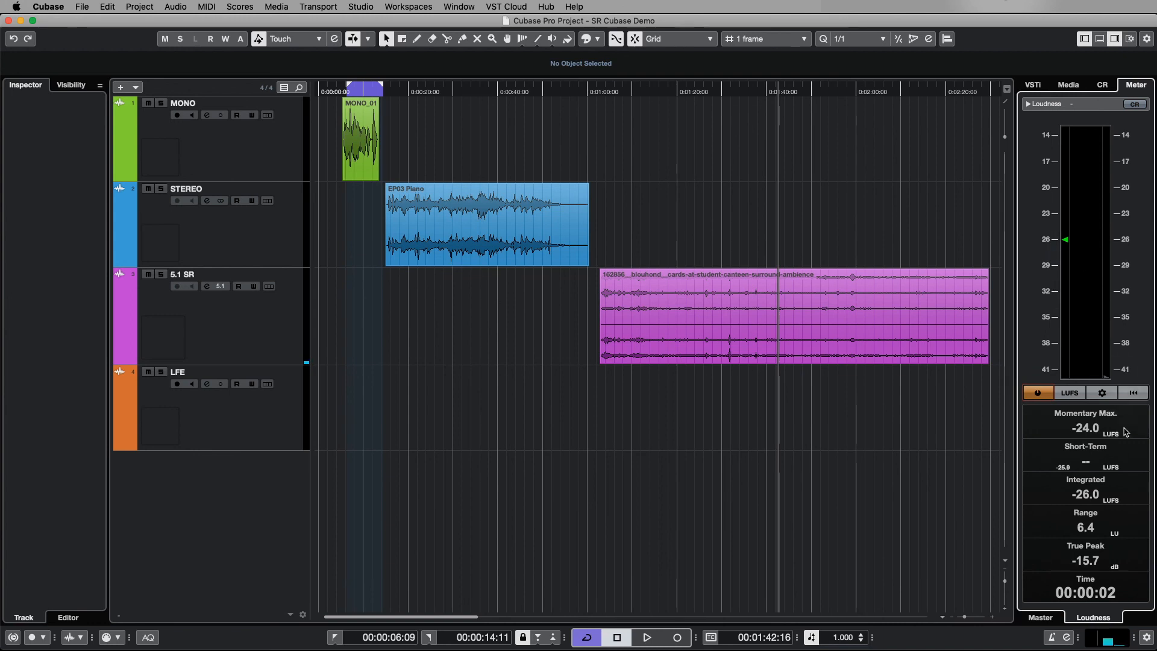
# Examine the Loudness meter's reference and tolerance settings, check the Master meter, and return to the Control Room.
pyautogui.click(1102, 393)
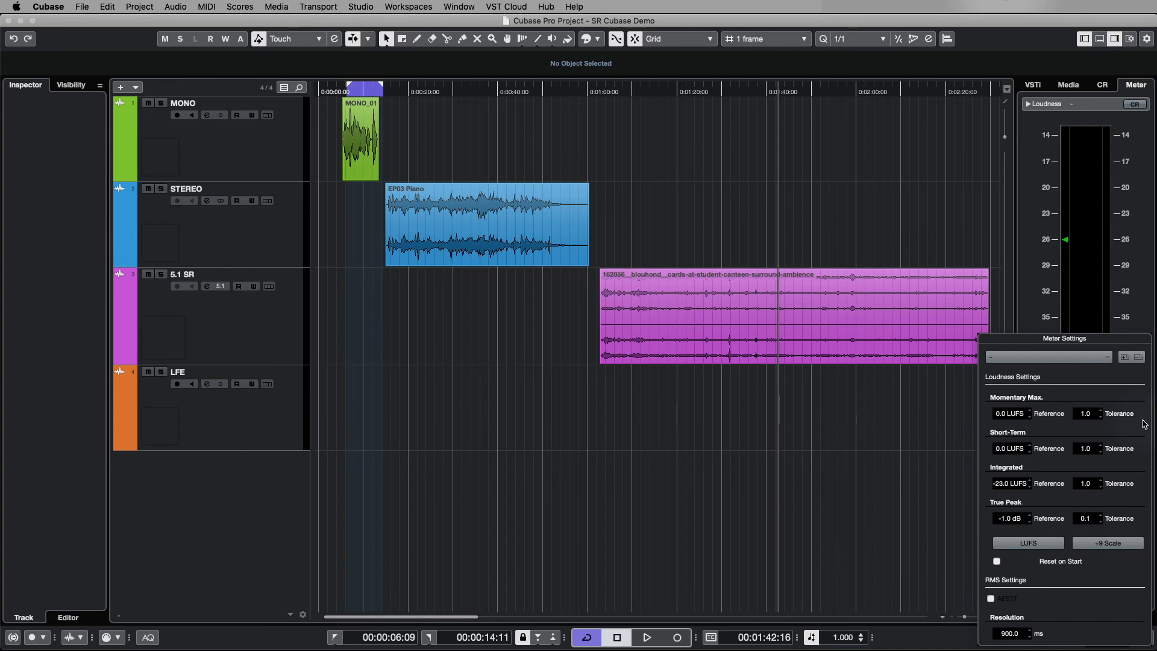
pyautogui.click(1109, 462)
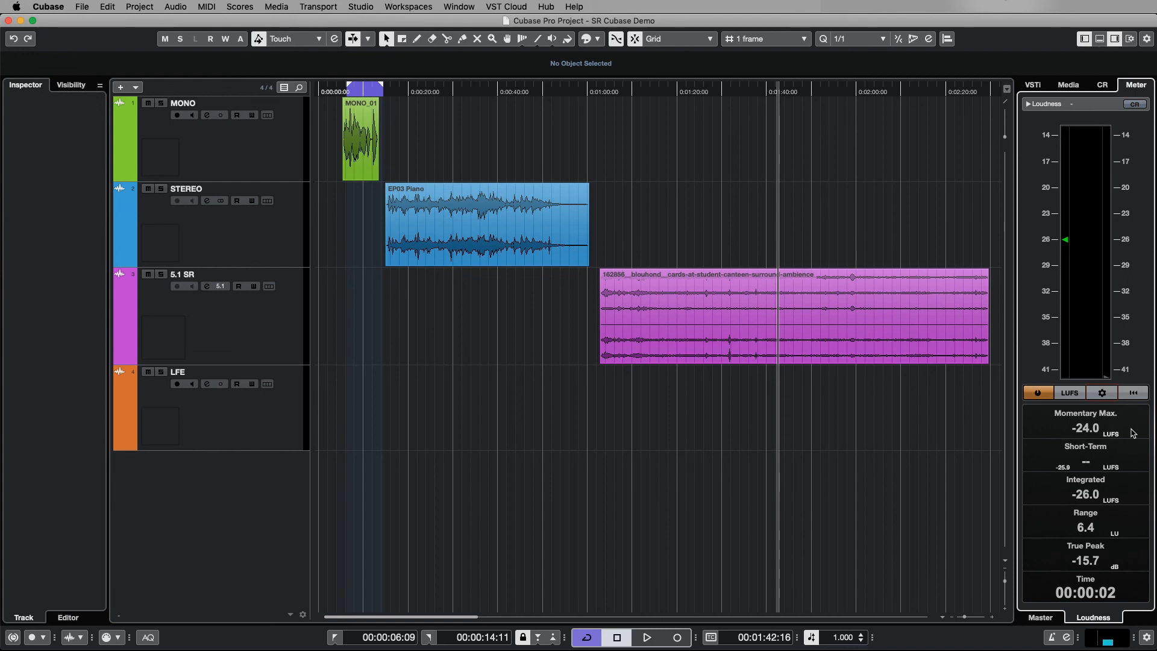
pyautogui.click(1040, 618)
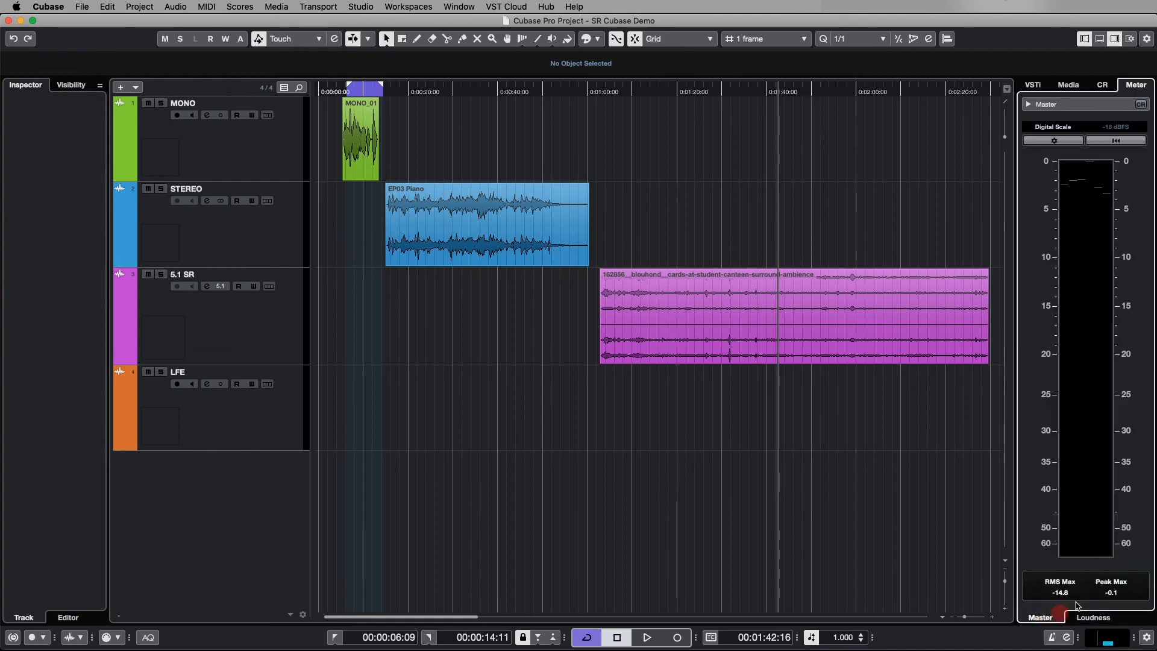
pyautogui.click(1105, 89)
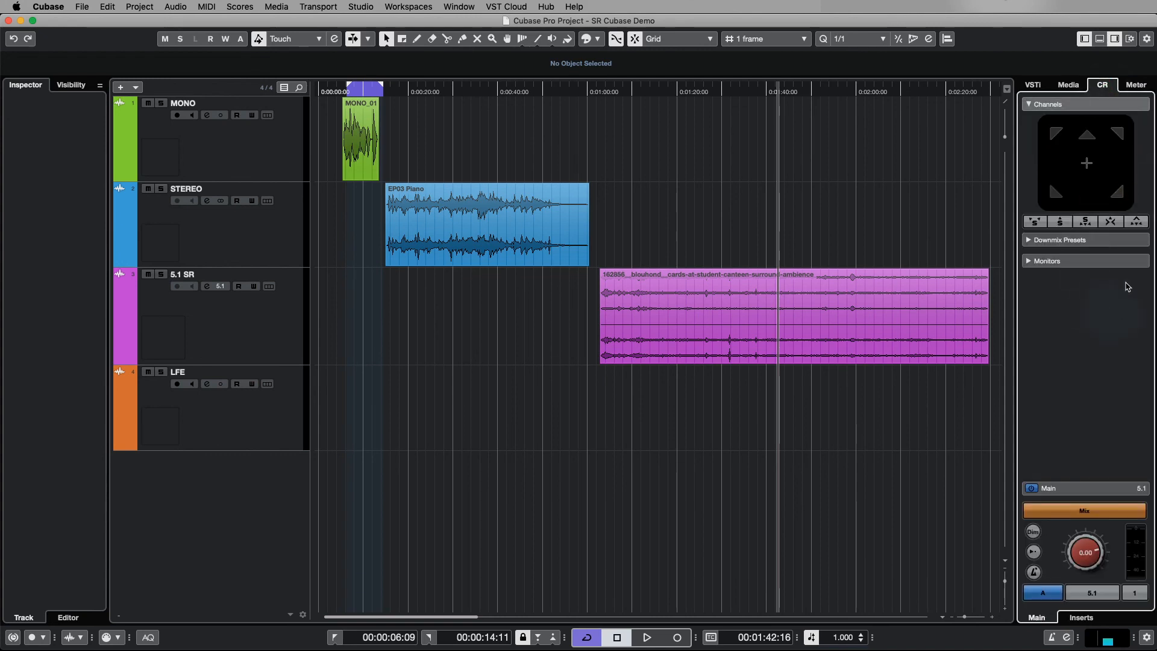